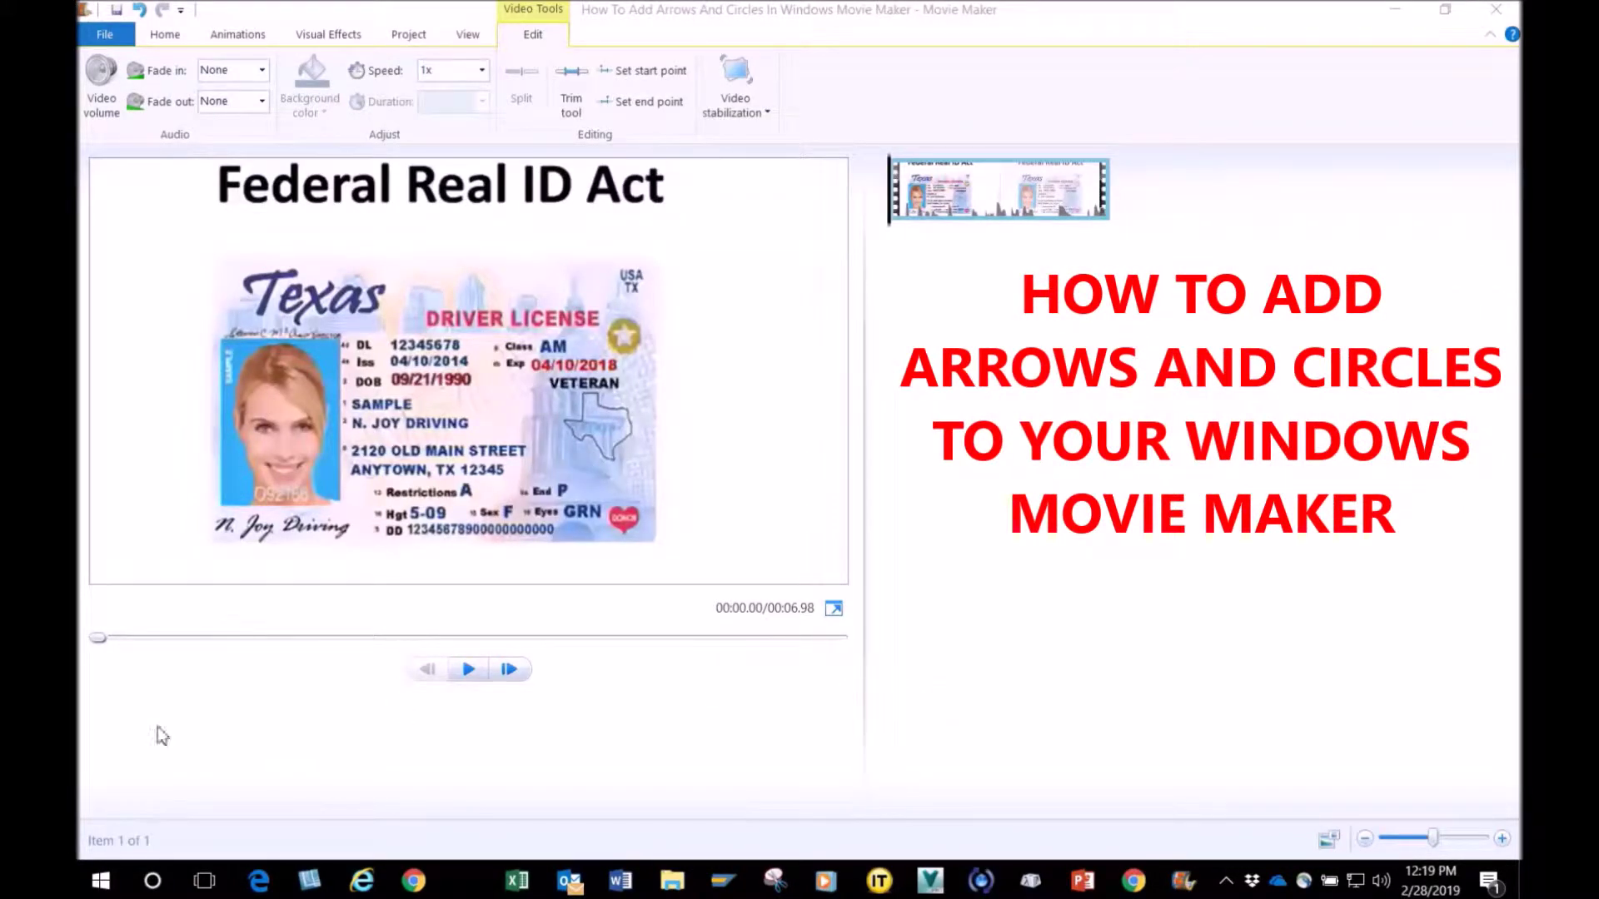
Search Windows for 'char' and launch Character Map from the results
left_click(146, 889)
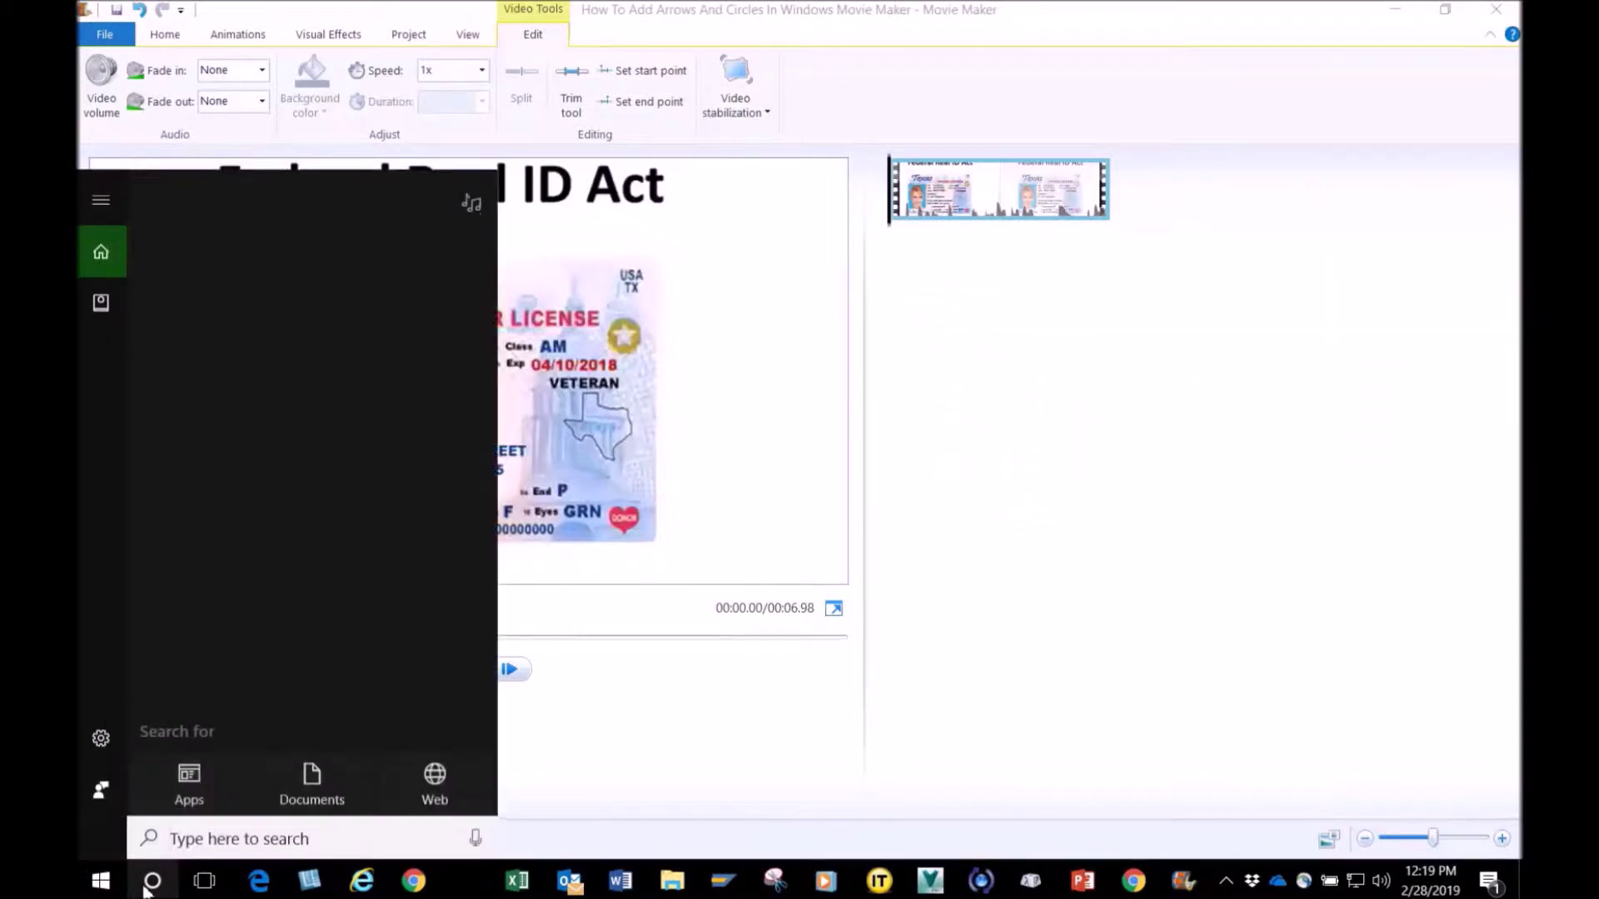
type("char")
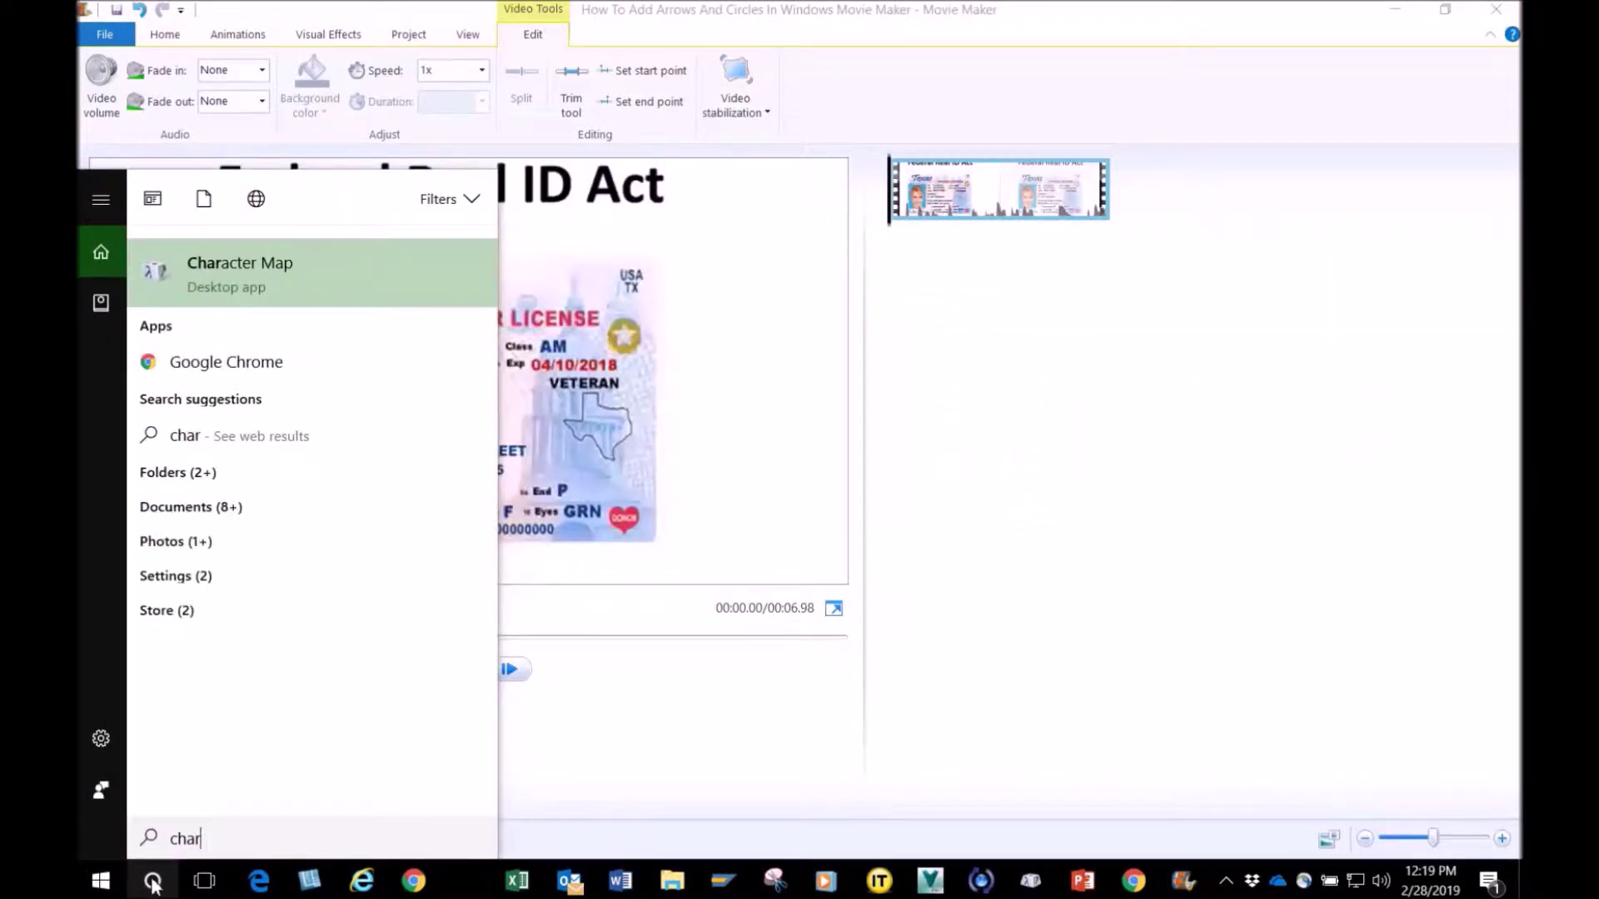
left_click(251, 277)
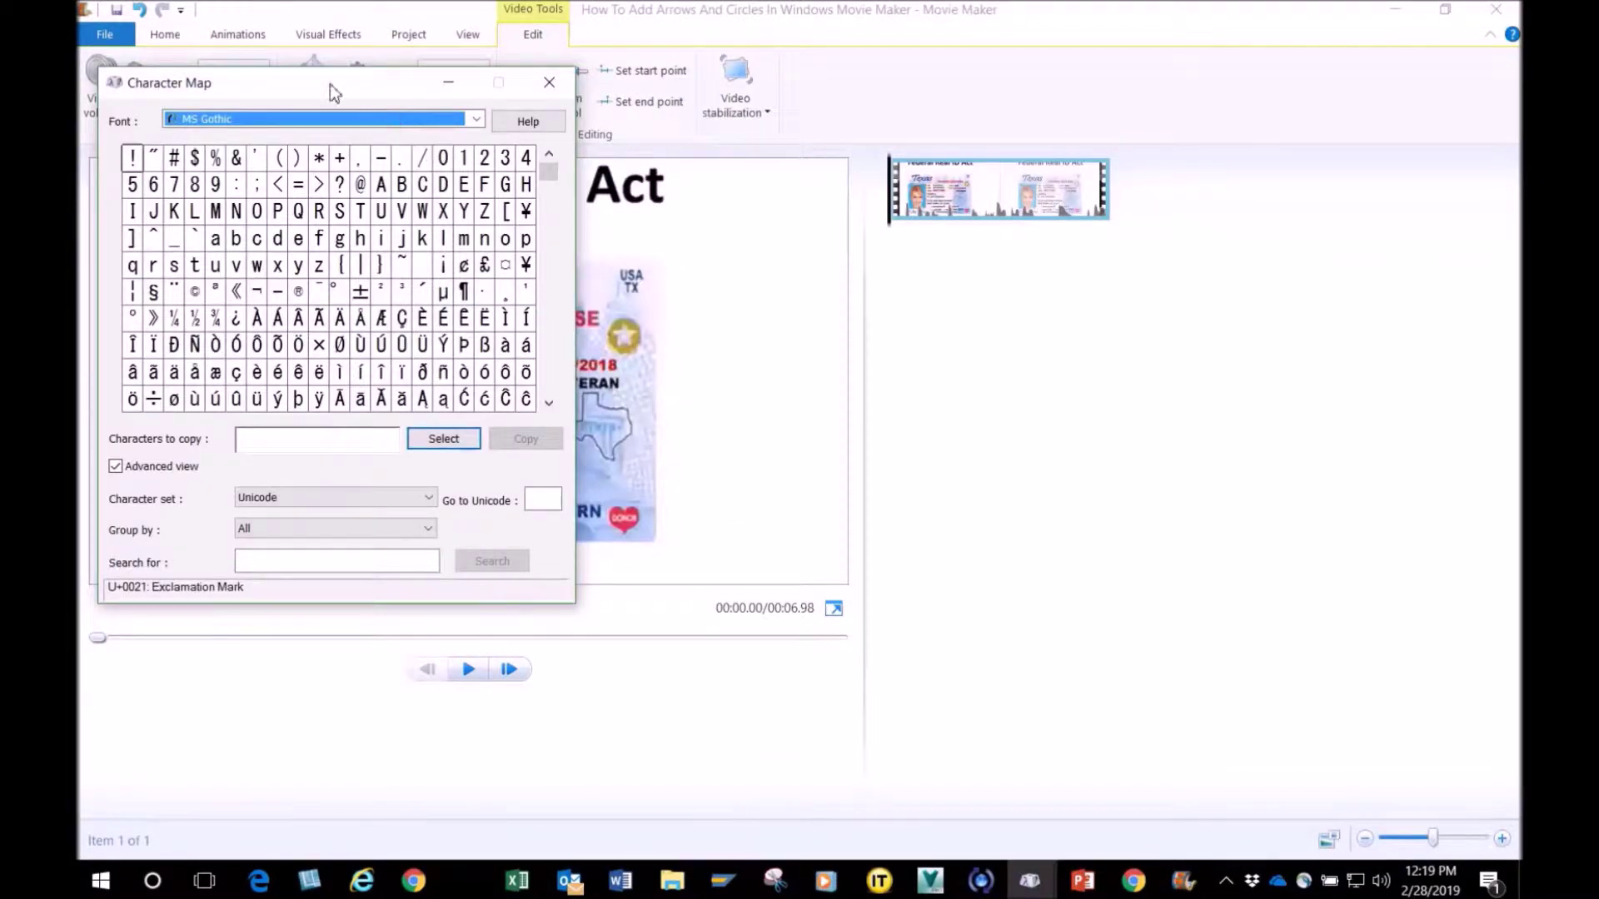
Move Character Map right of the license preview and scroll the font list to Wingdings
left_click_drag(330, 83, 975, 284)
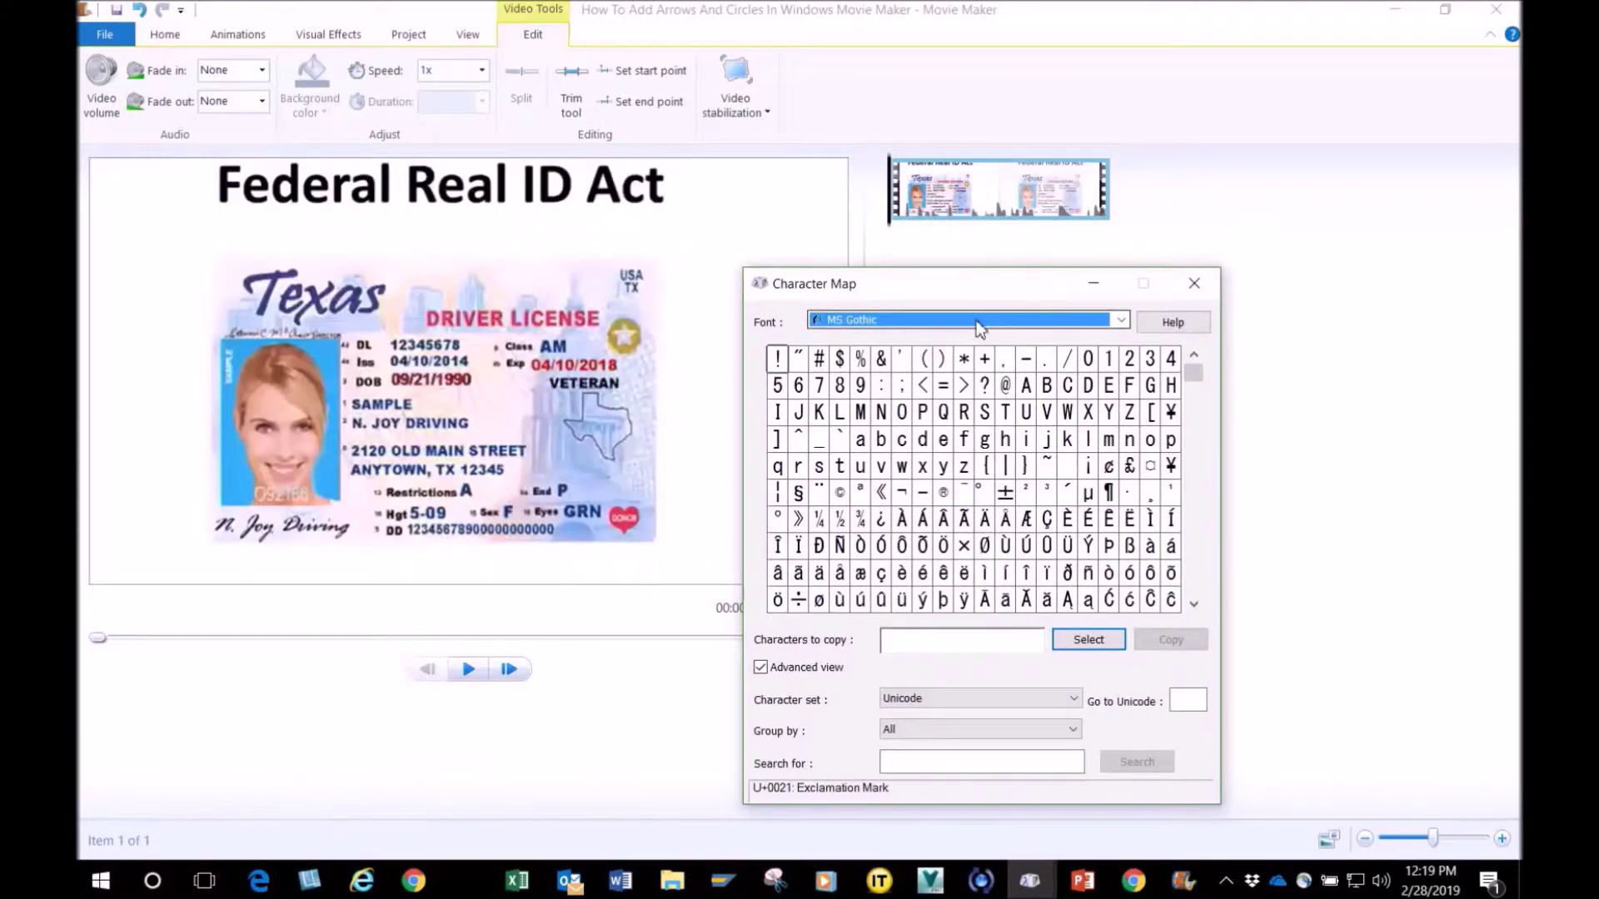
scroll(979, 329, "down", 4)
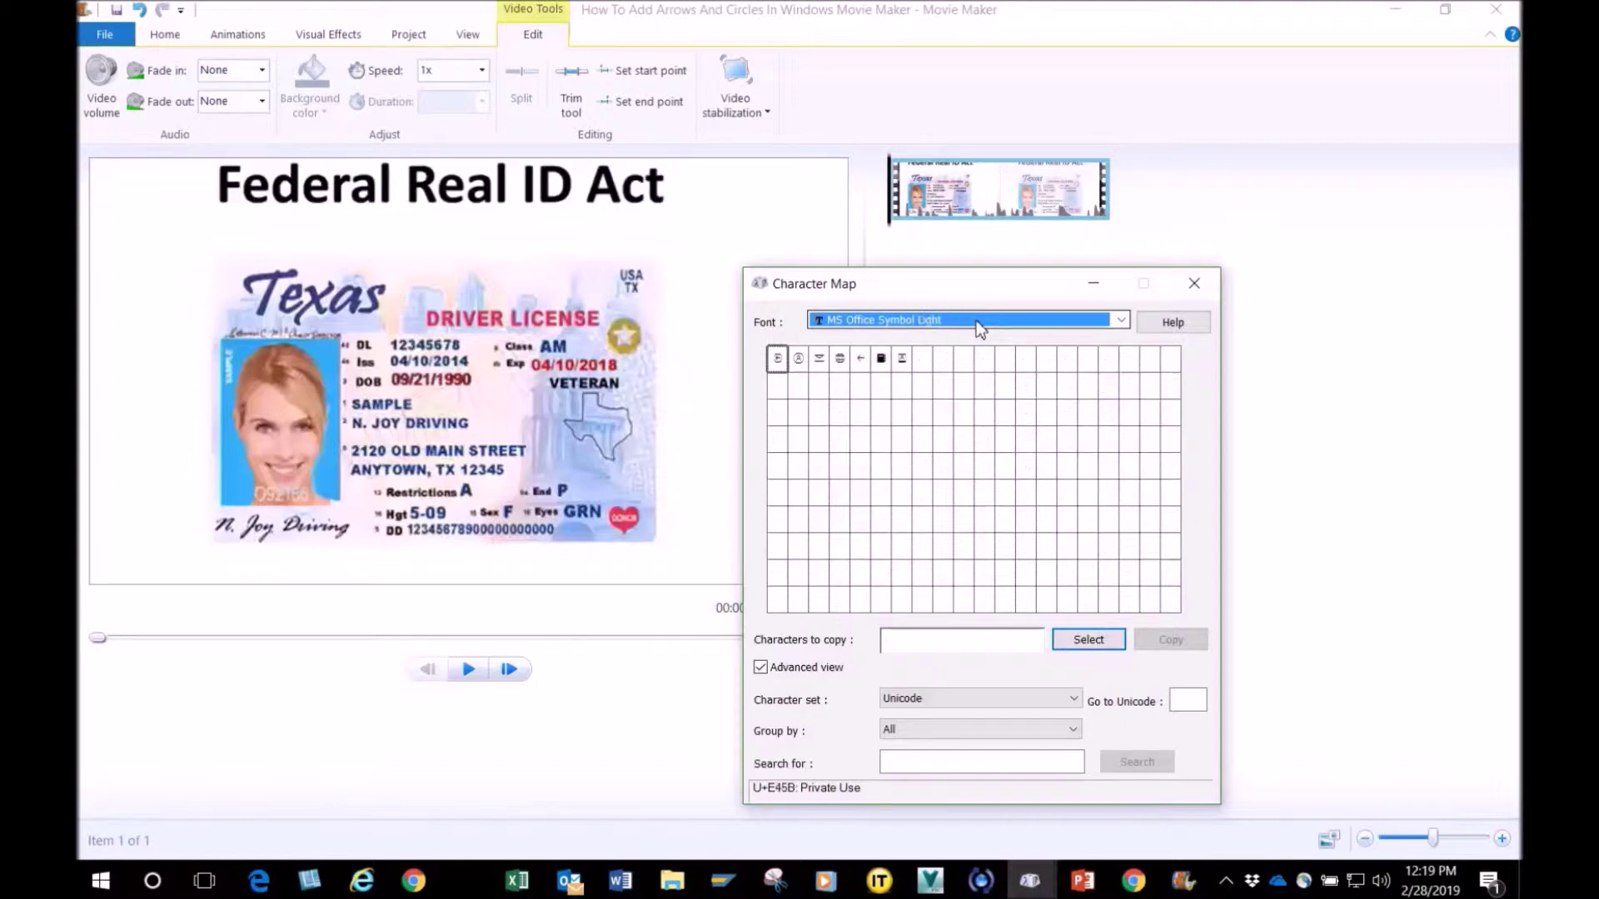
scroll(980, 328, "down", 4)
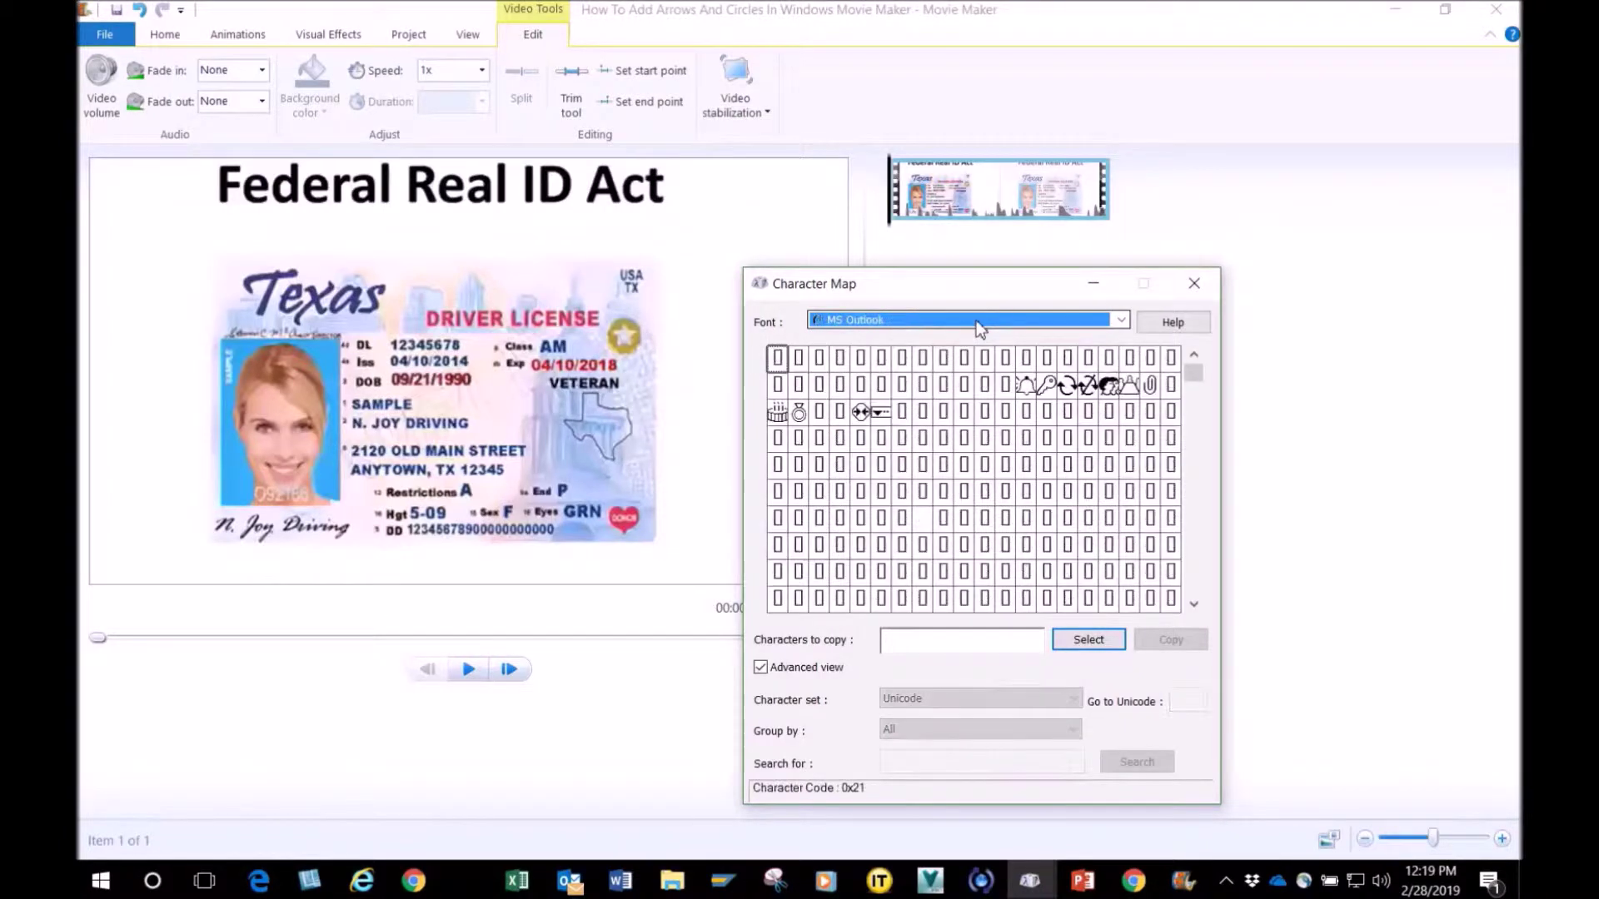
scroll(980, 329, "down", 3)
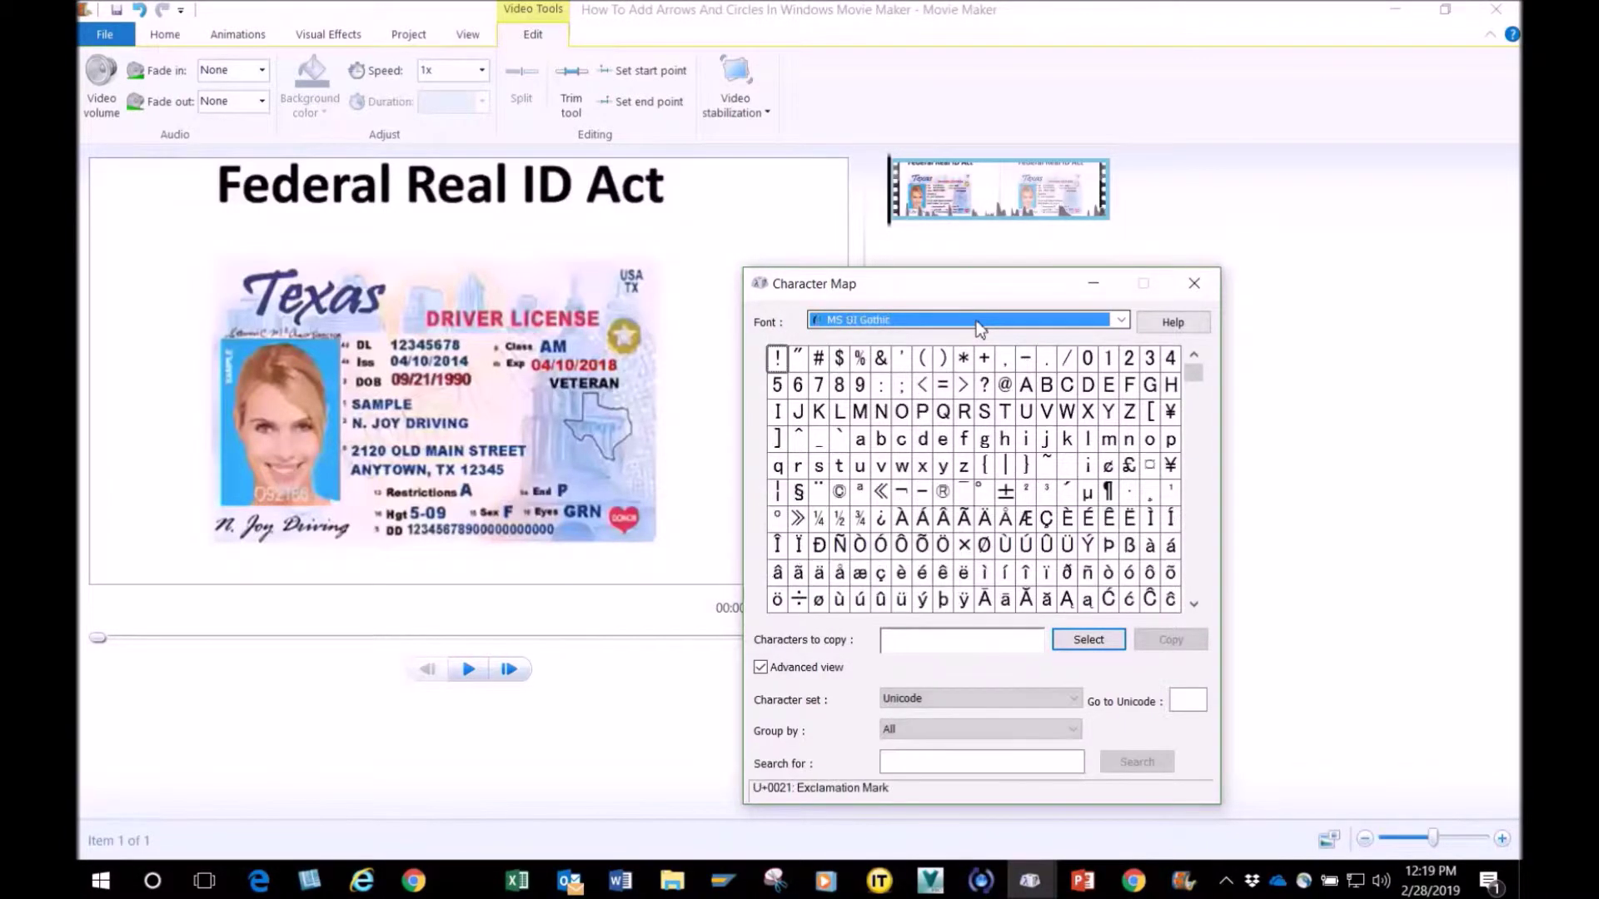
scroll(980, 329, "down", 4)
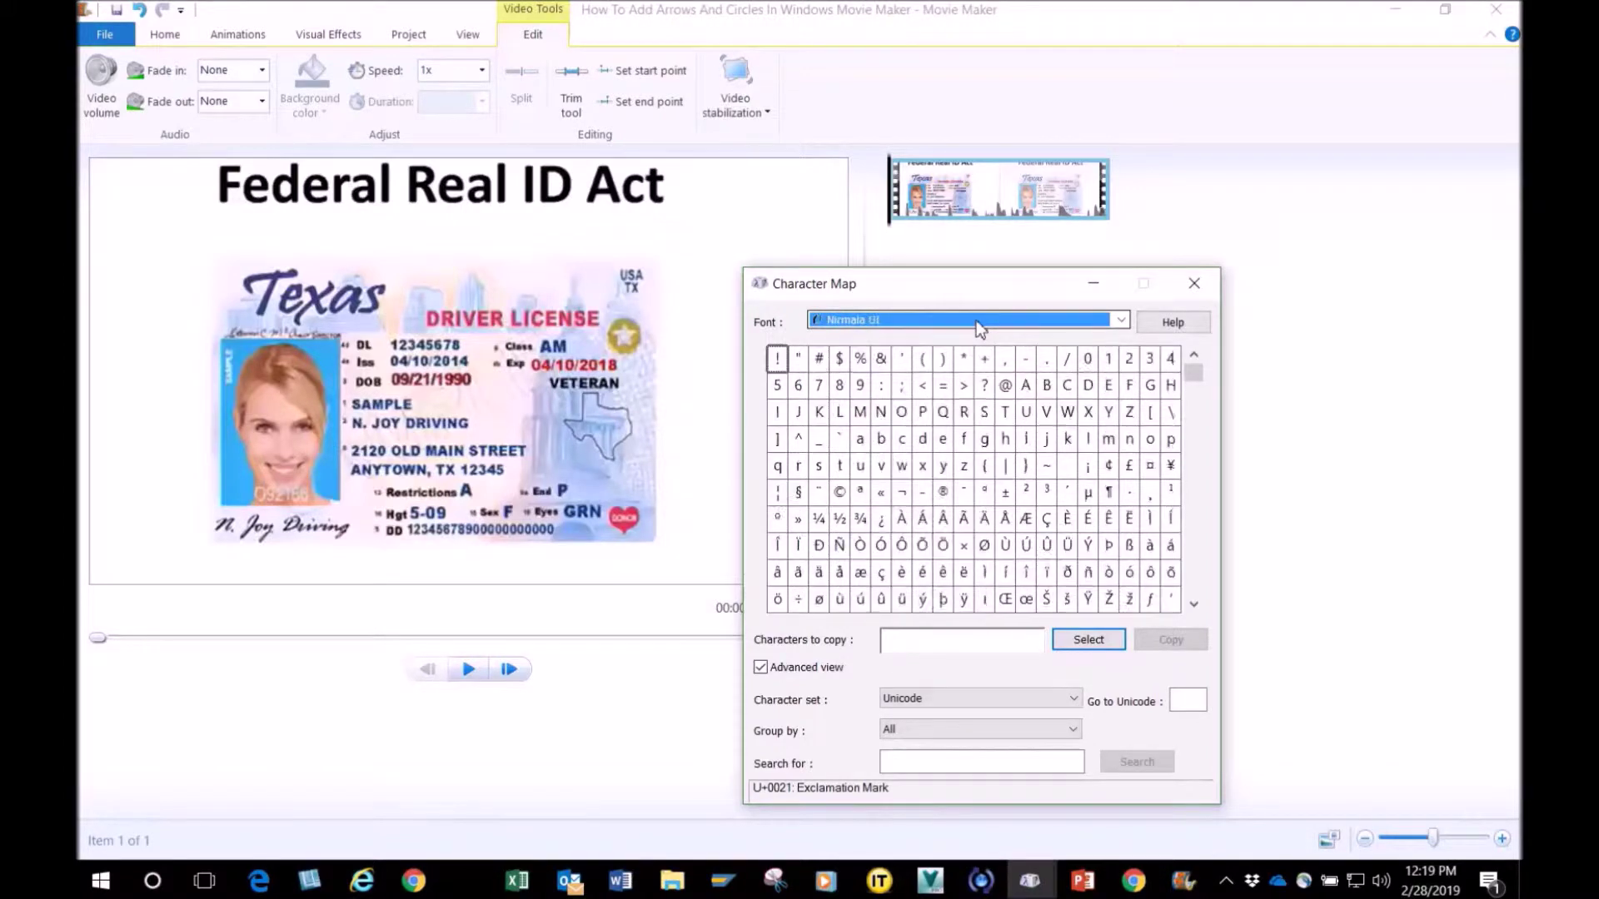
scroll(980, 329, "down", 4)
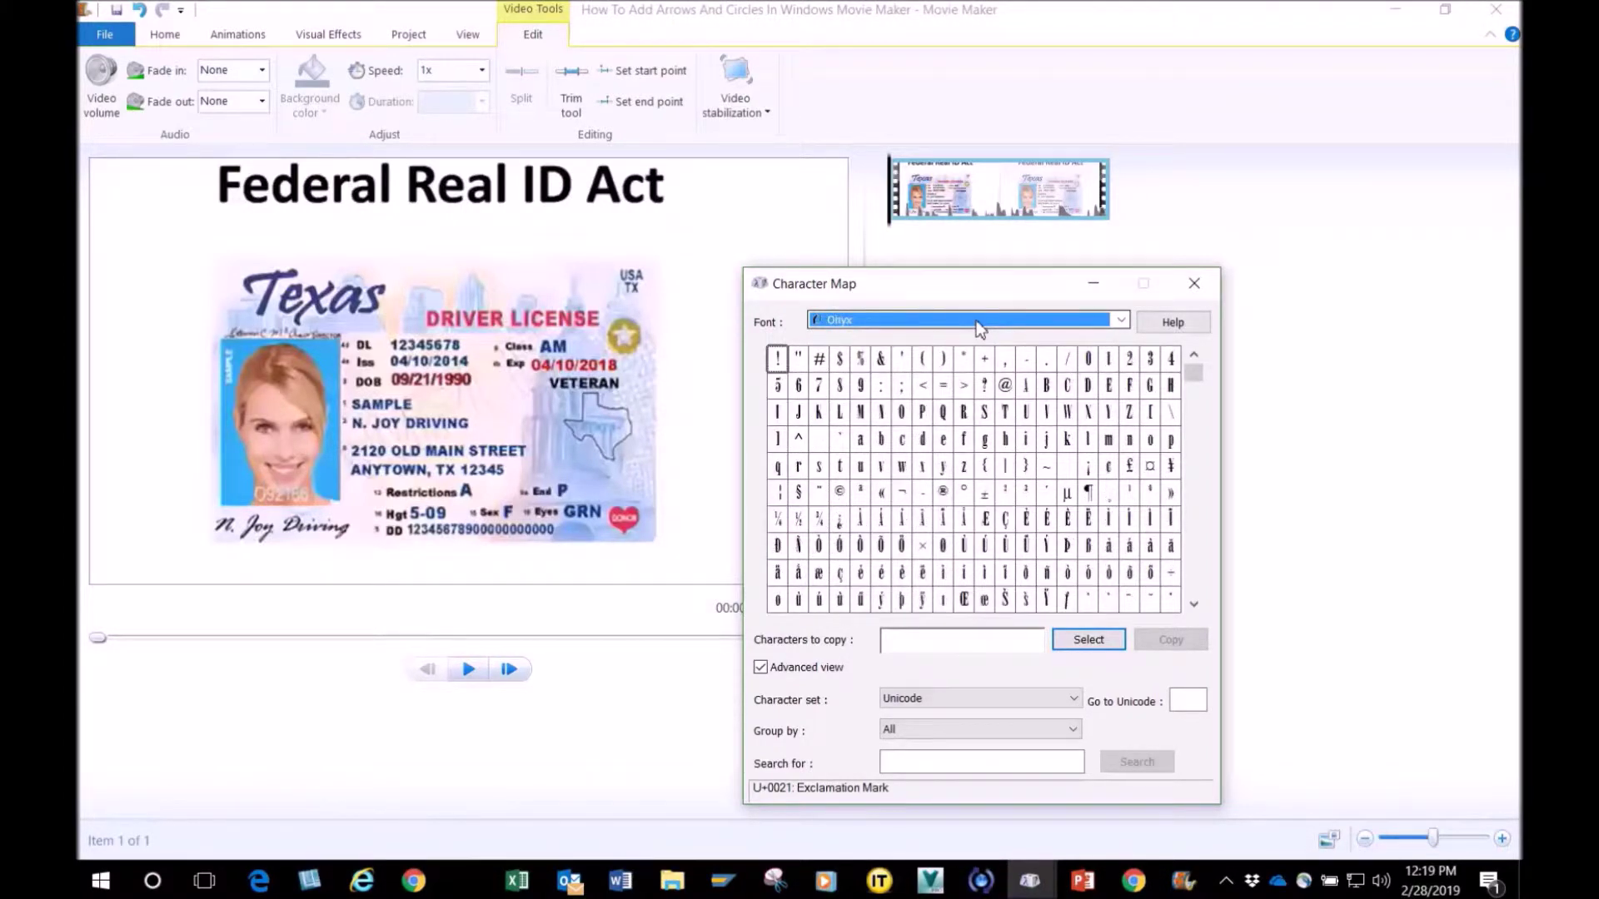
scroll(980, 329, "down", 2)
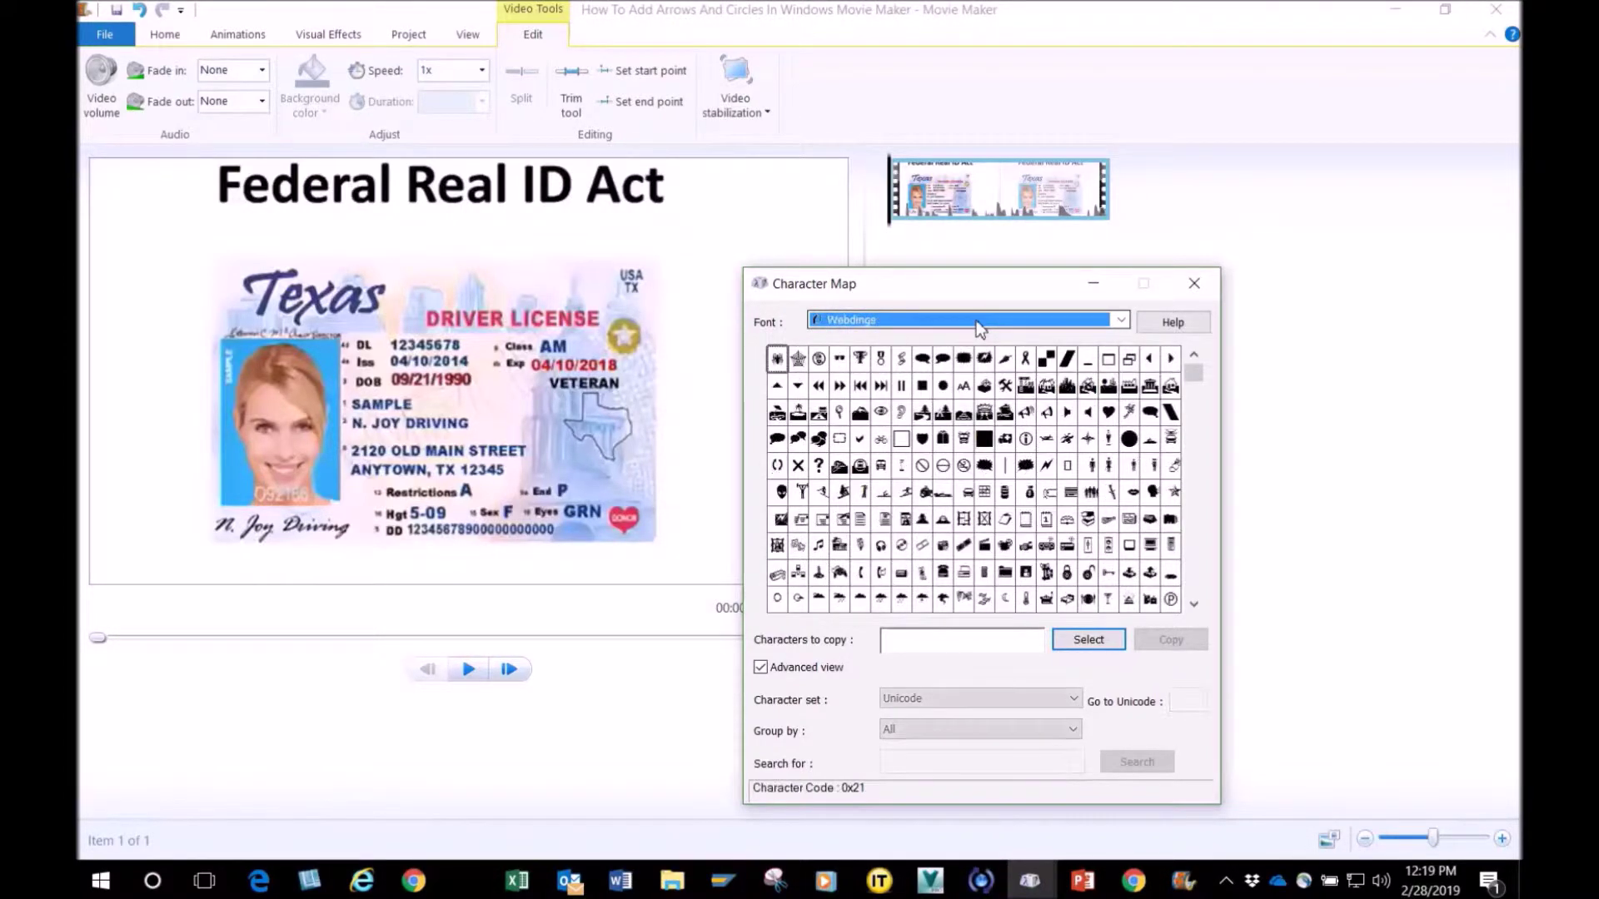
scroll(980, 329, "down", 1)
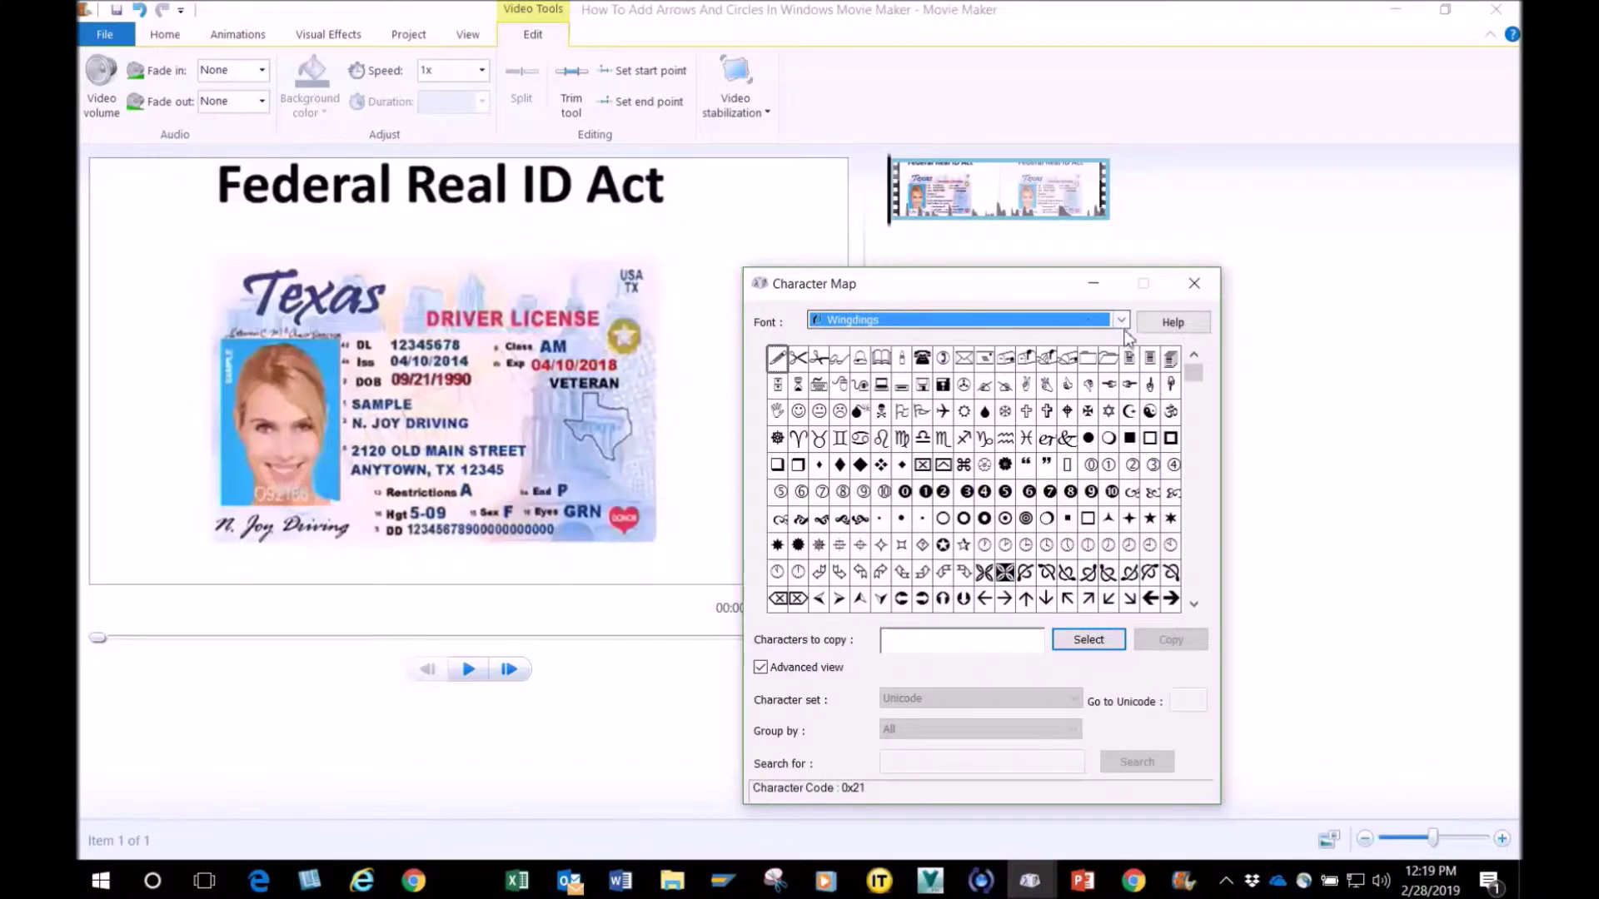
left_click(1121, 321)
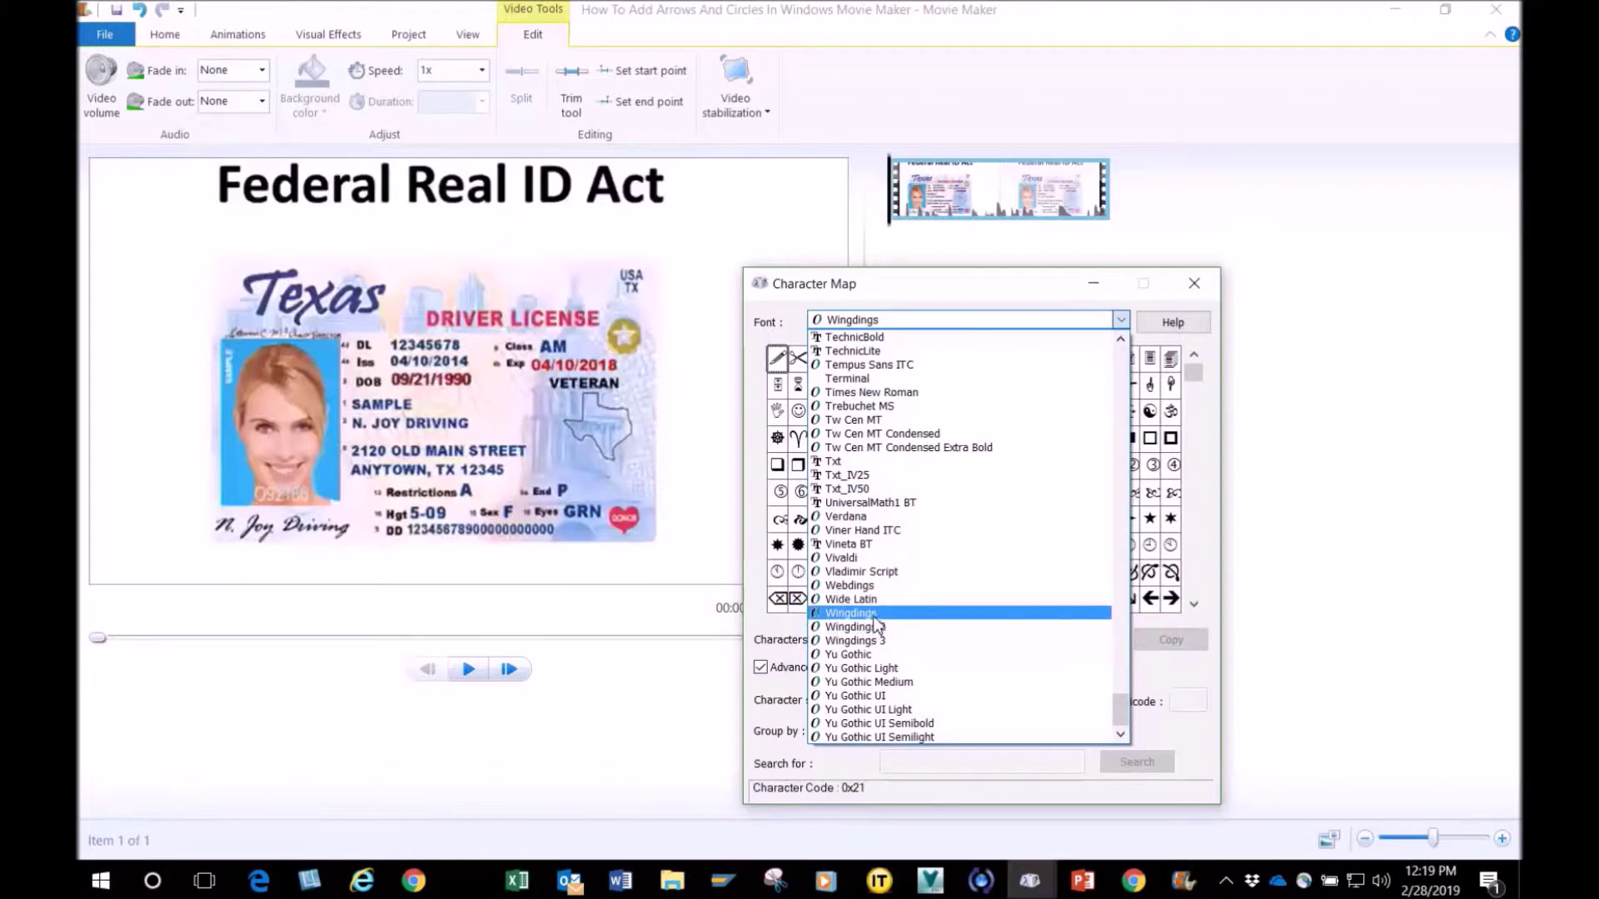
Browse the Wingdings symbols, then switch to Wingdings 2 and scroll through its grid
left_click(874, 615)
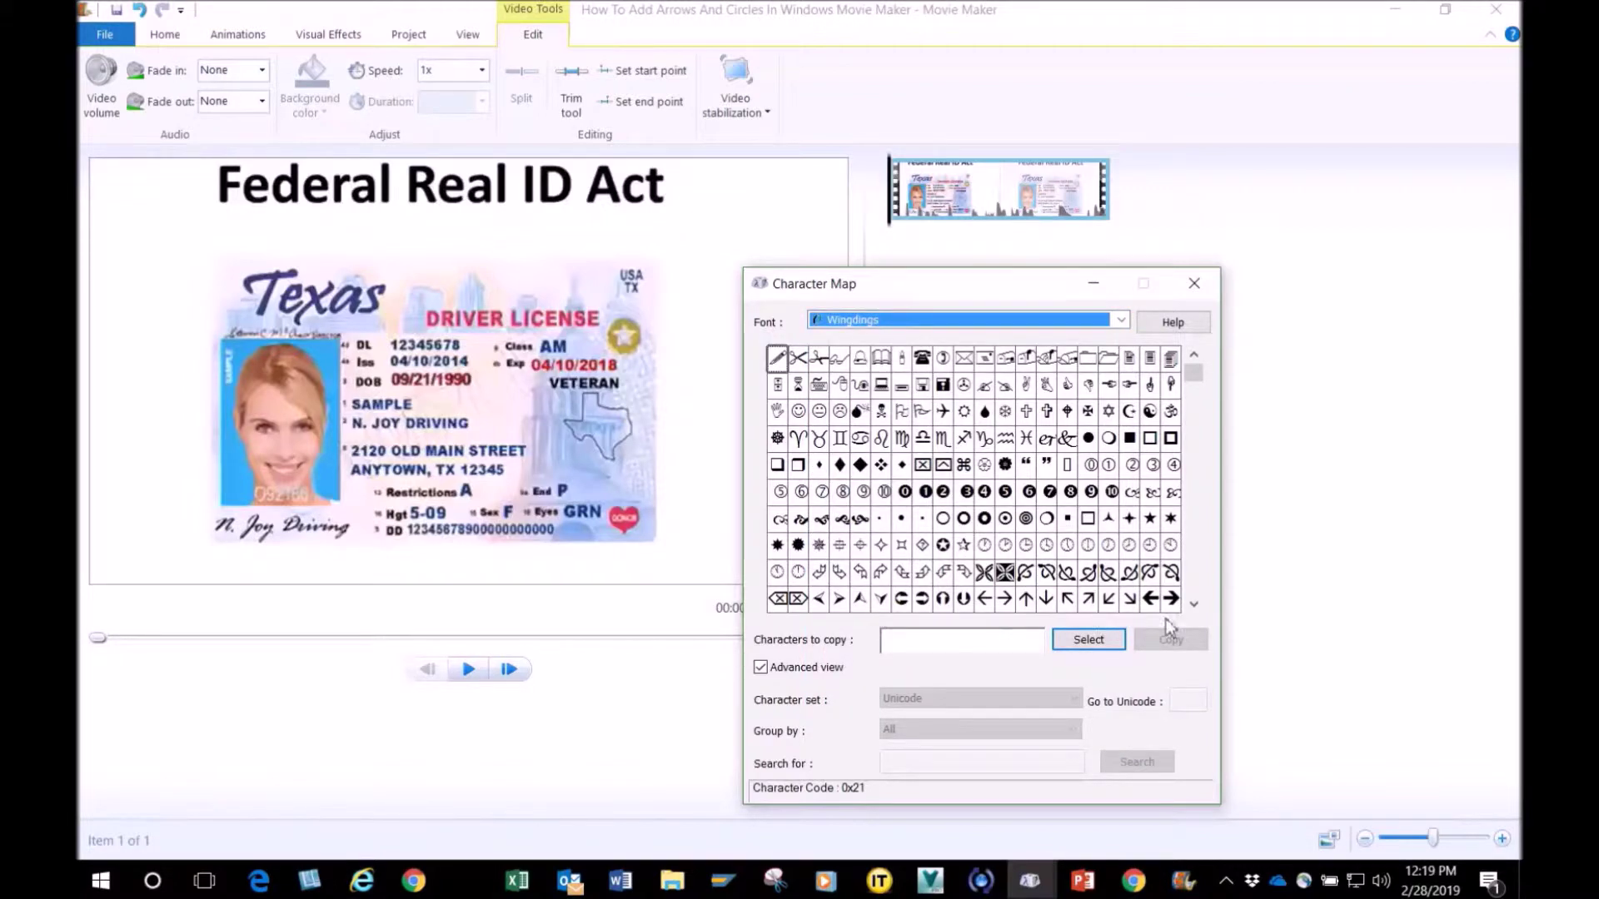
left_click(1196, 606)
left_click(1196, 607)
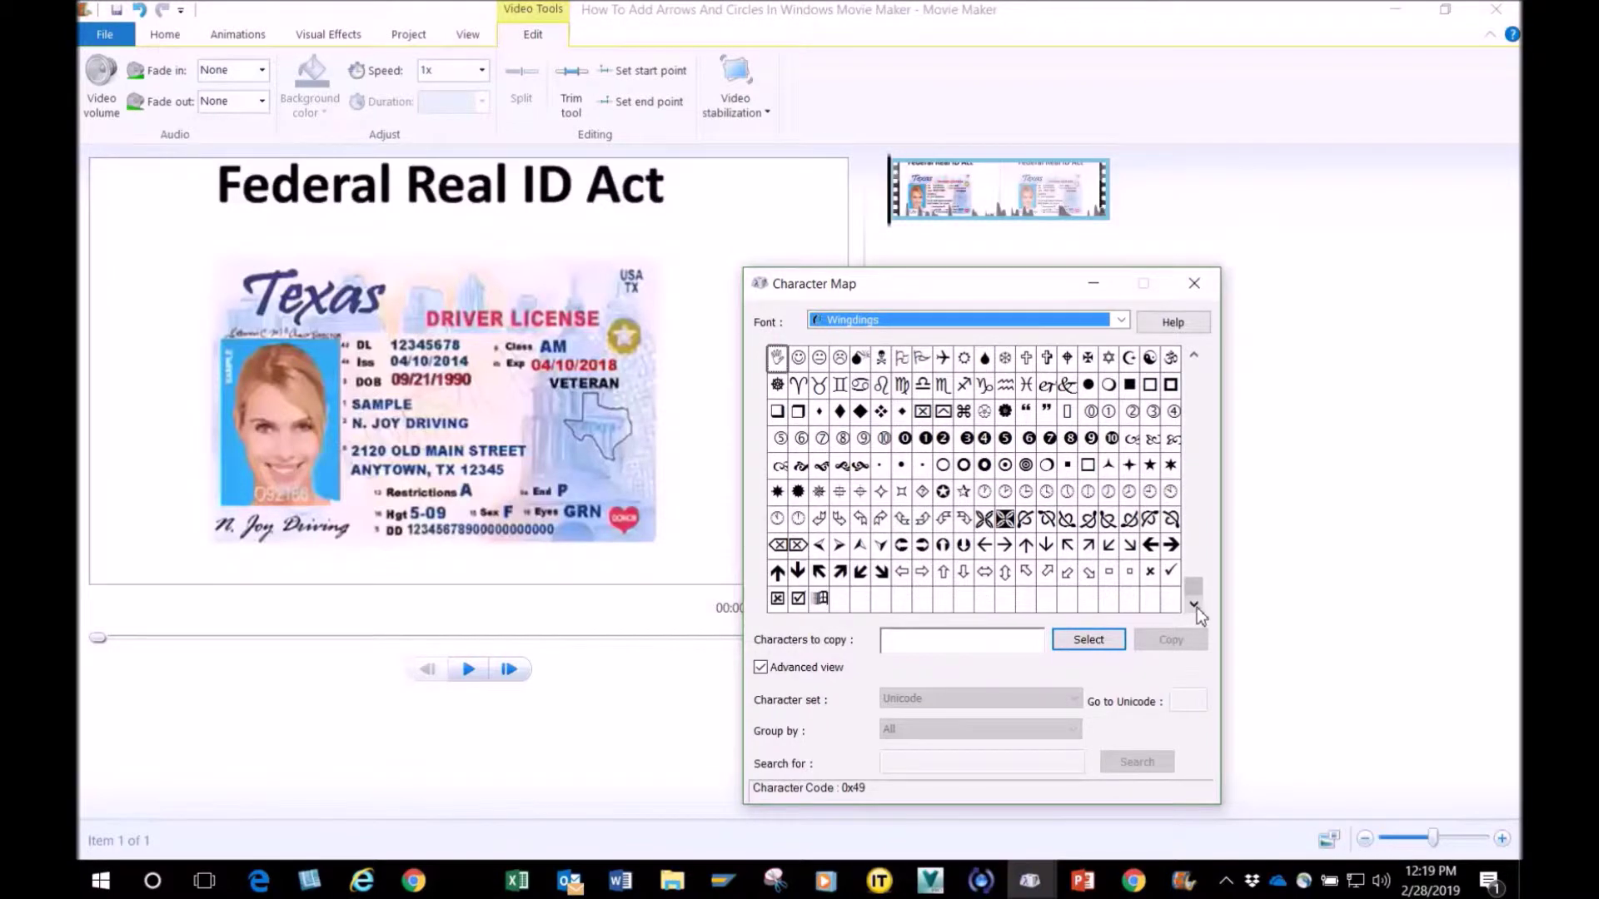
left_click(1120, 320)
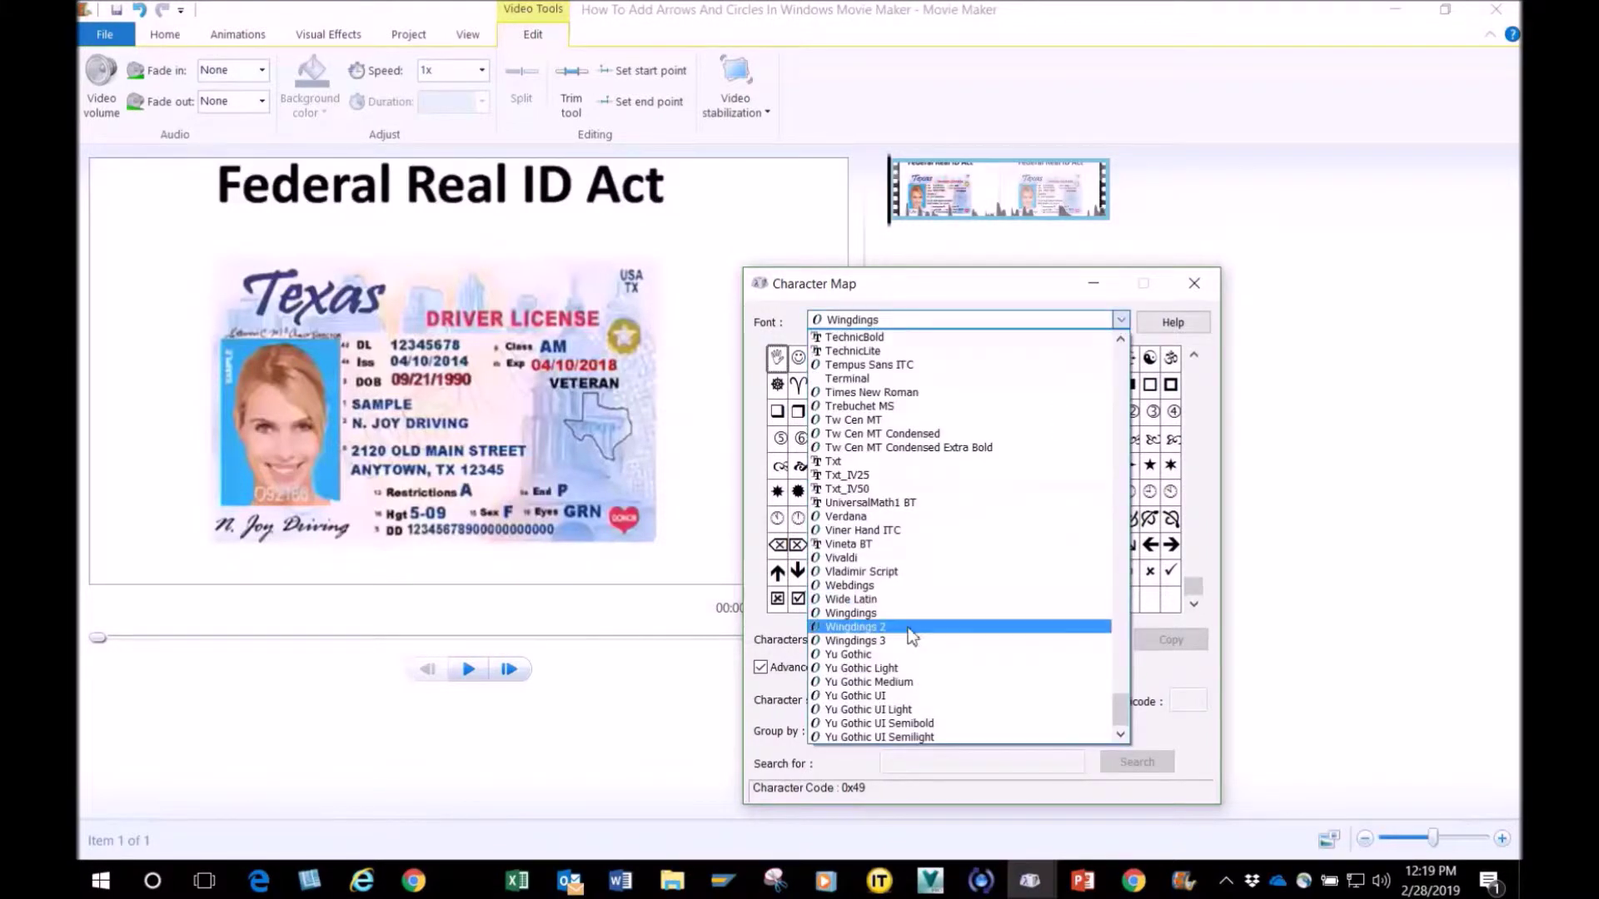
left_click(857, 627)
left_click(1196, 606)
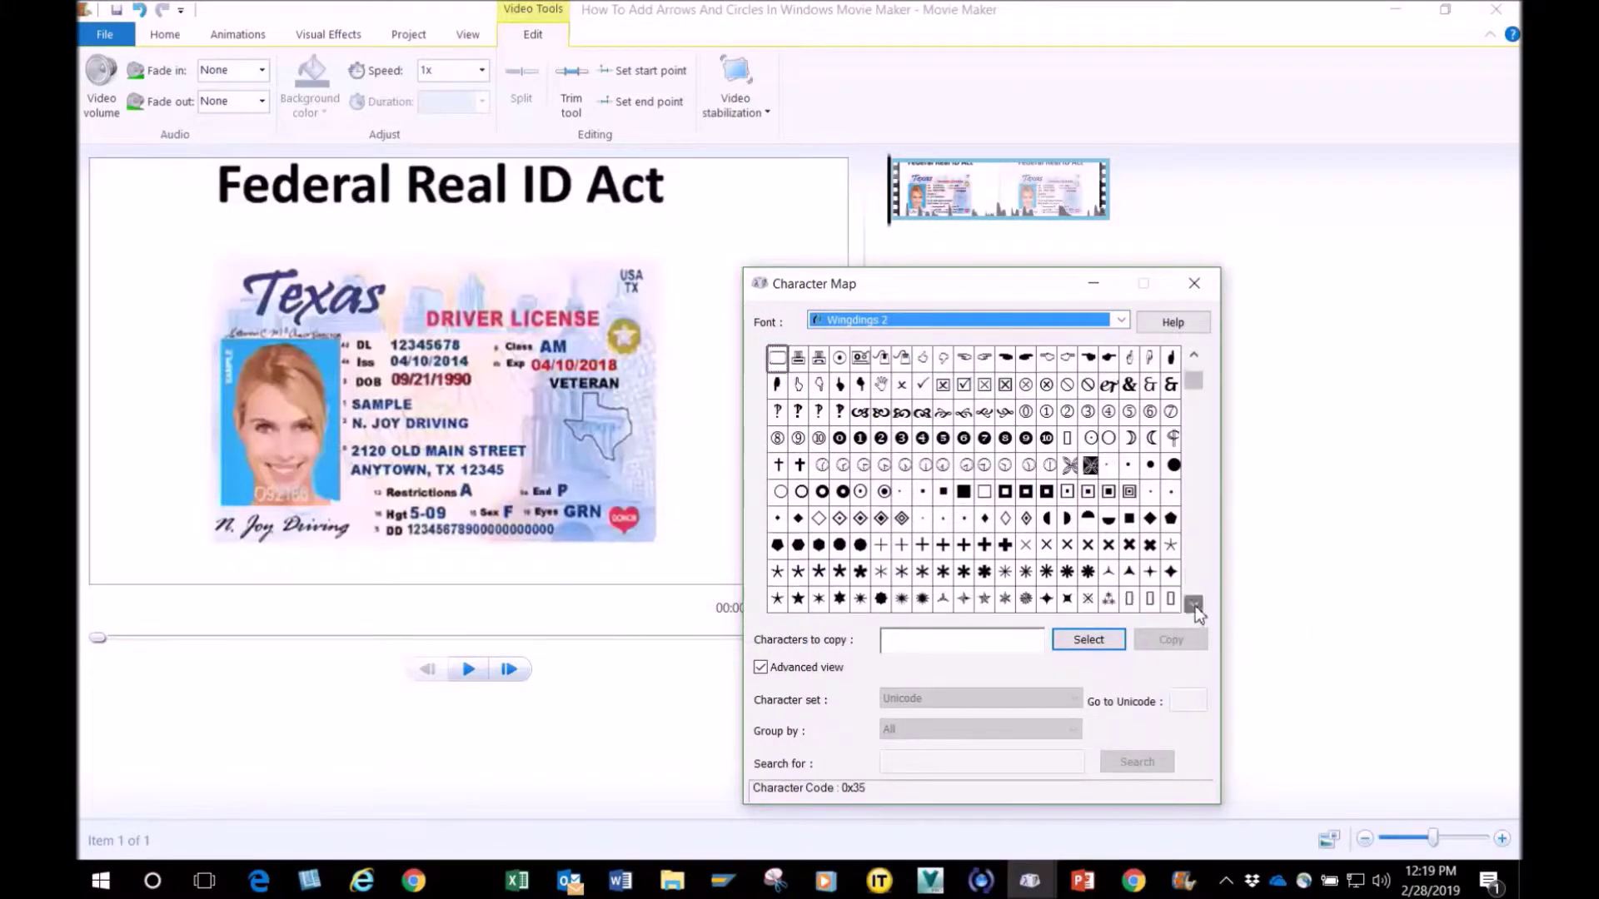
left_click(1195, 606)
left_click(1196, 606)
left_click(1195, 607)
left_click(1195, 606)
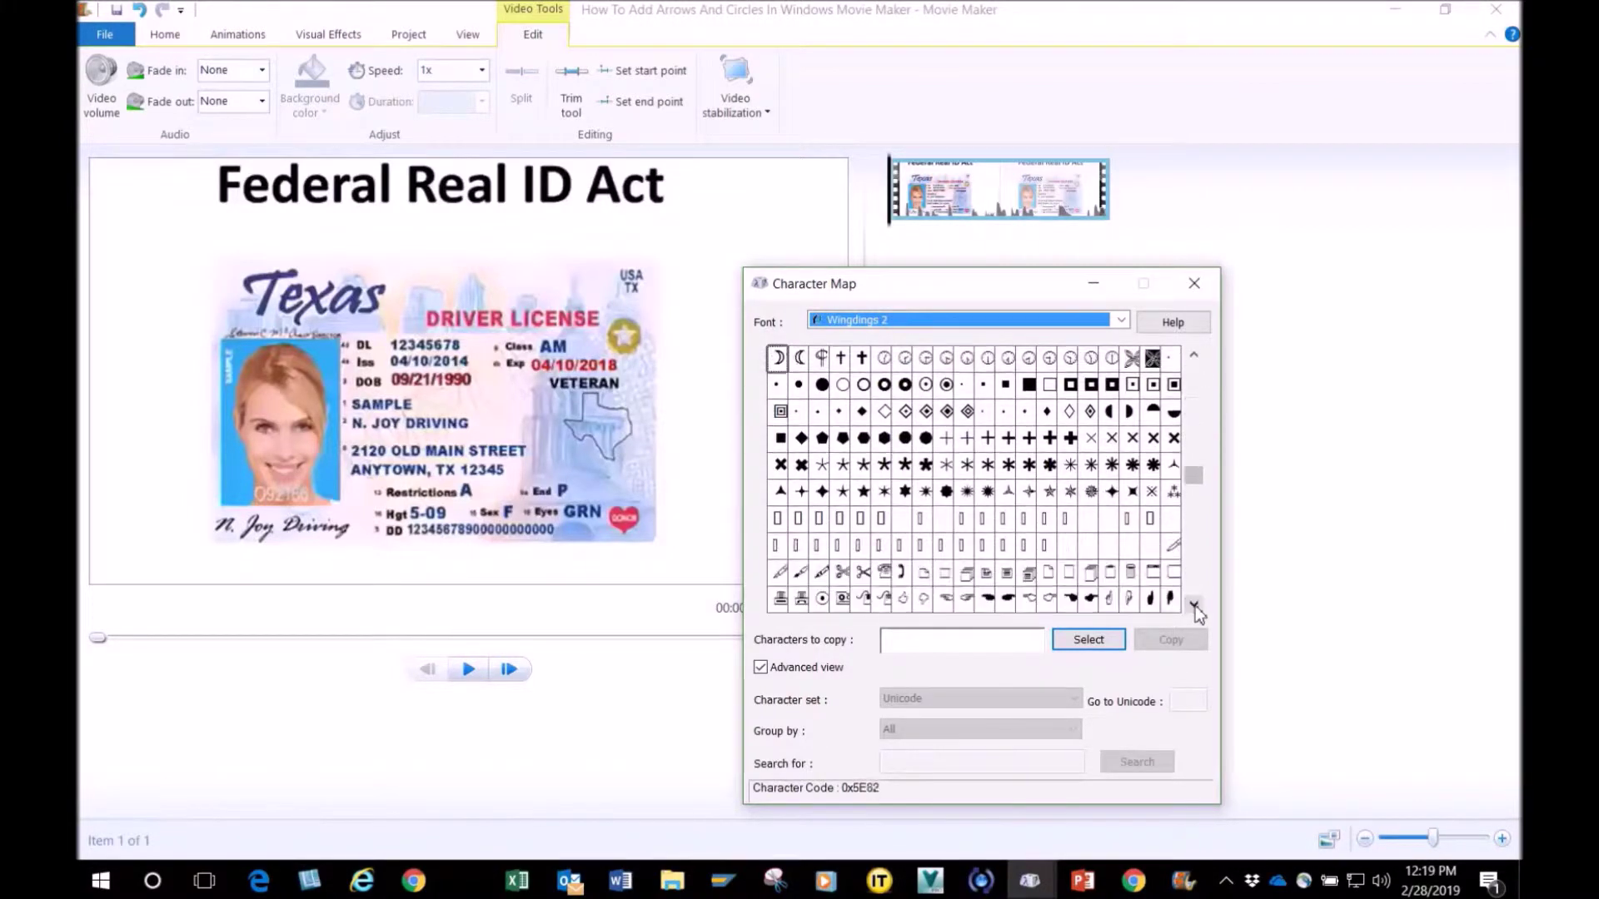
left_click(1196, 606)
left_click(1196, 606)
left_click(1195, 606)
left_click(1195, 606)
left_click(1196, 606)
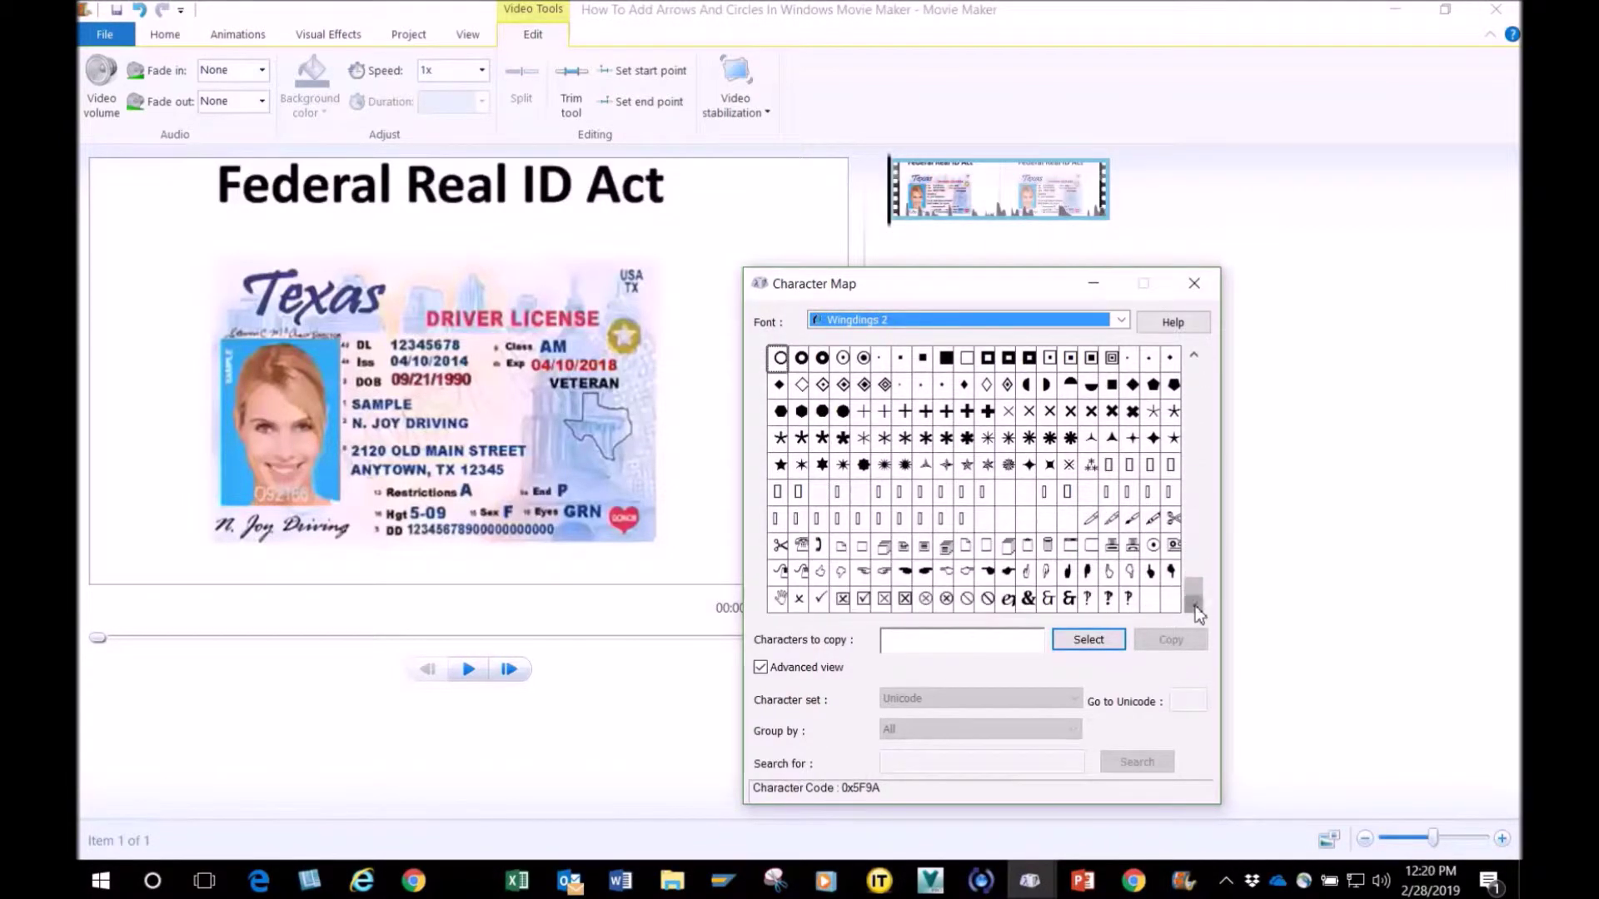
Switch the font to Wingdings 3, scroll its arrow glyphs, and return to the top
left_click(1121, 319)
left_click(882, 646)
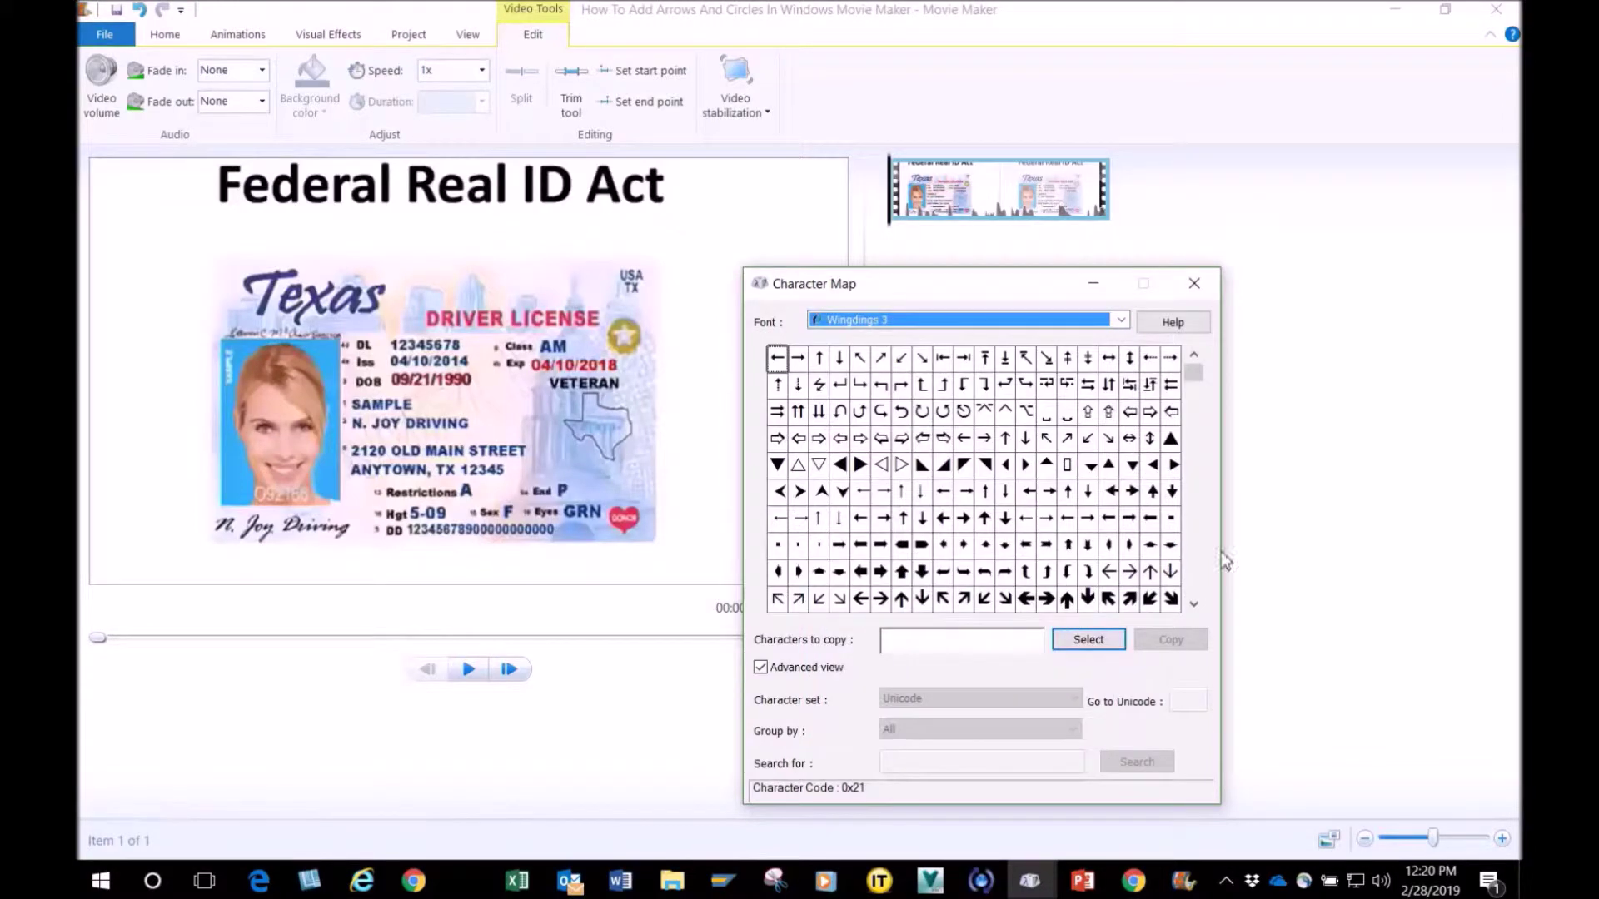
left_click(1196, 606)
left_click(1196, 606)
left_click(1195, 606)
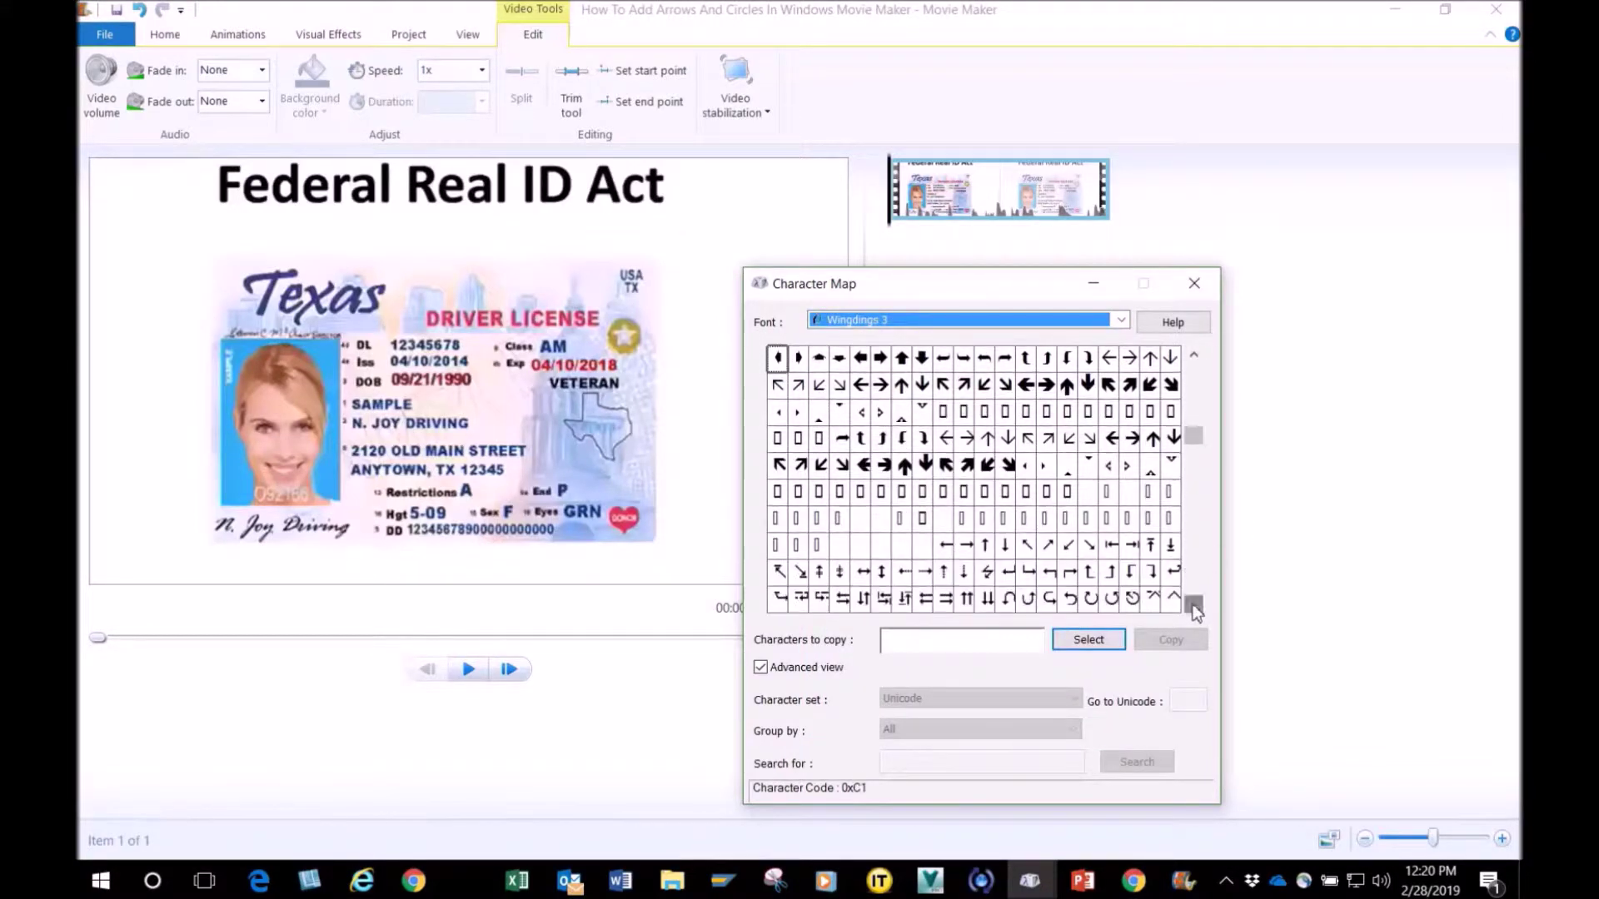
left_click(1196, 606)
left_click(1196, 606)
left_click(1196, 607)
left_click(1193, 605)
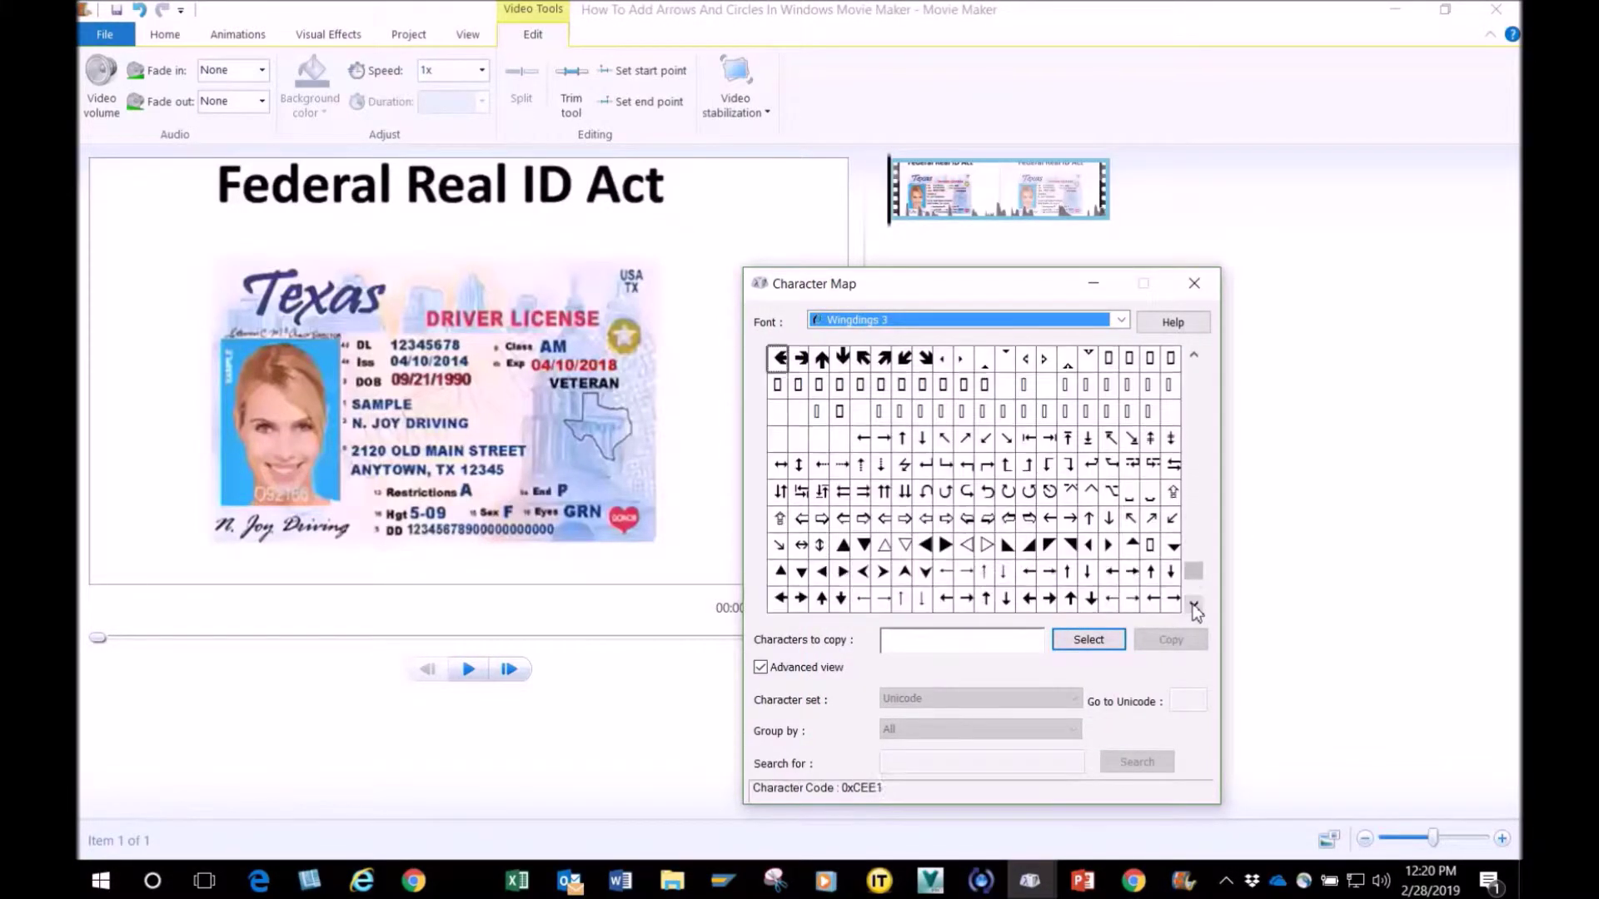
left_click(1193, 605)
left_click_drag(1196, 595, 1194, 373)
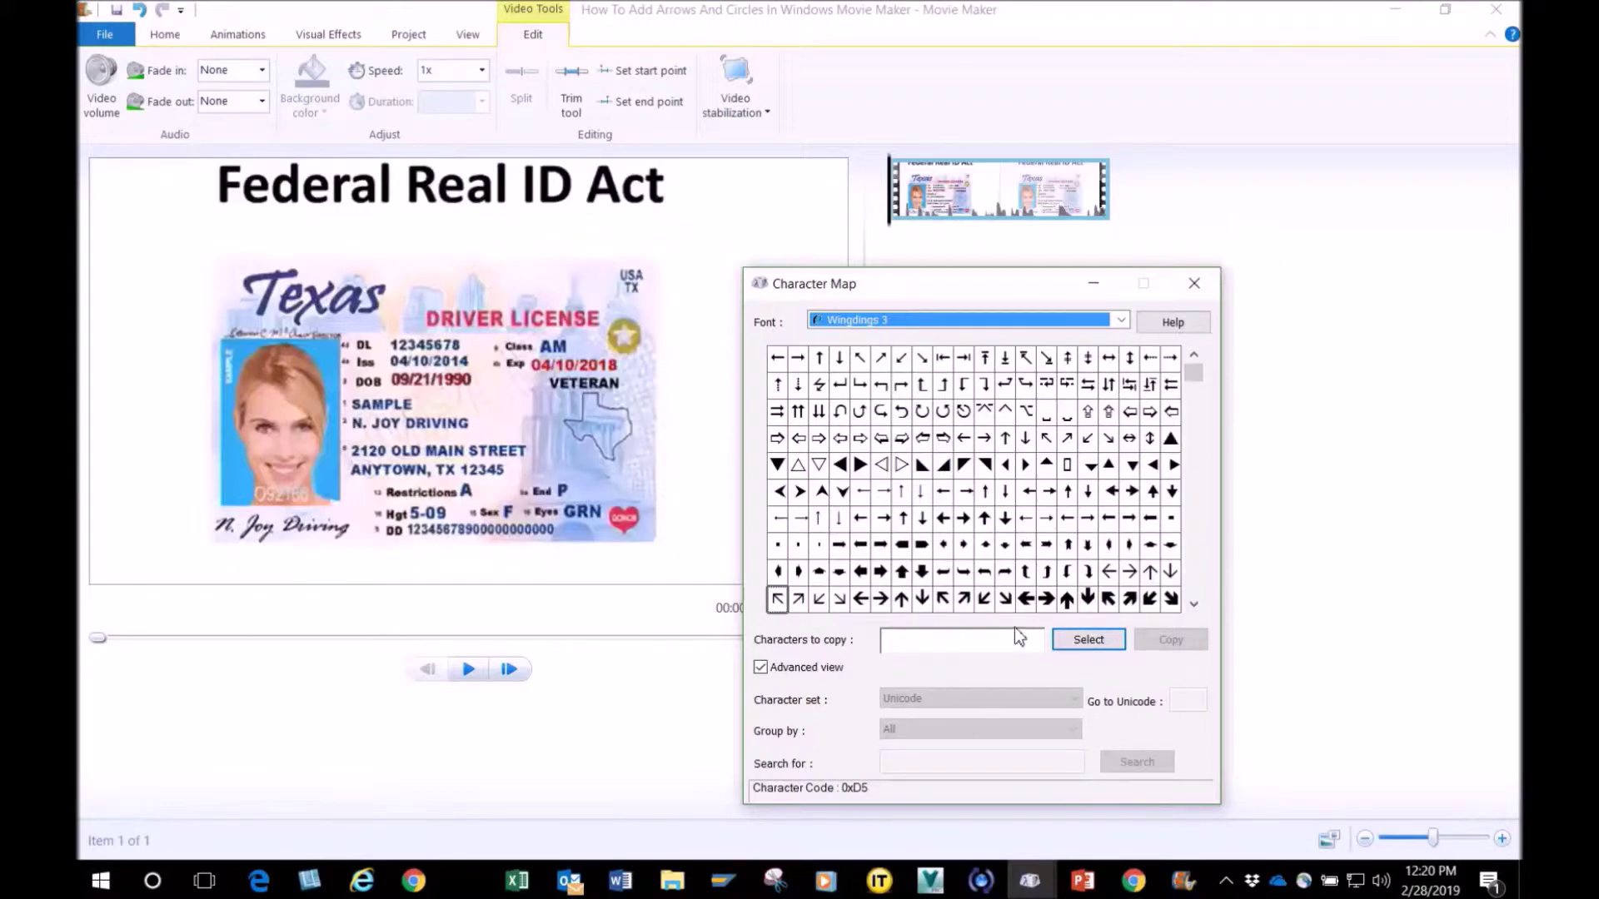
Select and copy the bold Wingdings 3 left arrow, then dismiss Character Map
left_click(1029, 603)
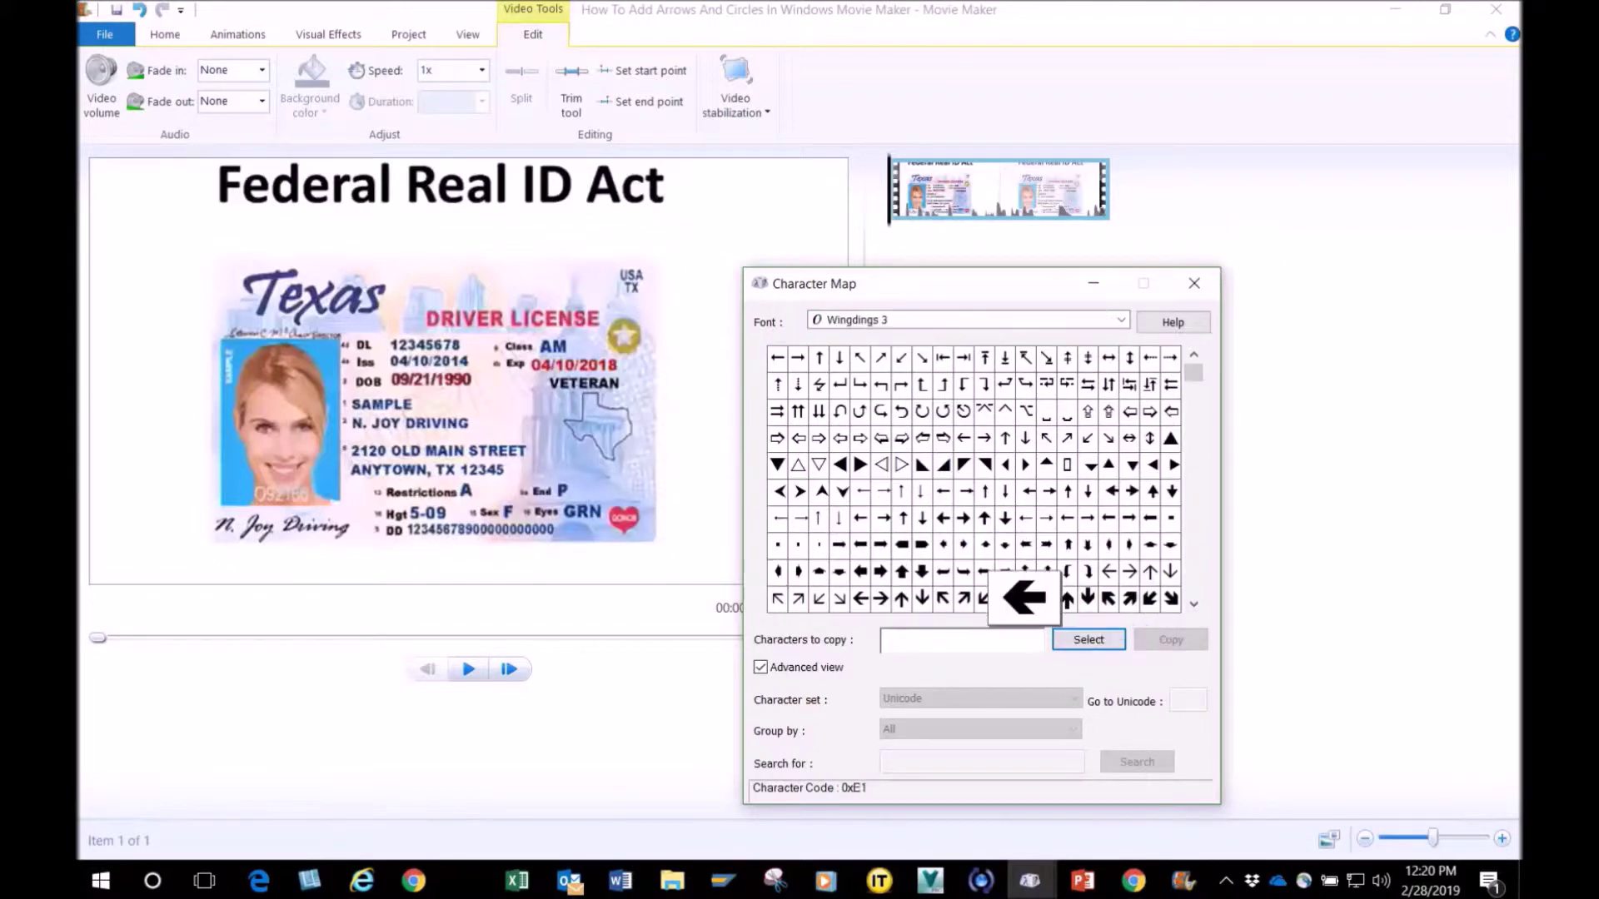
left_click(1089, 641)
left_click(1186, 646)
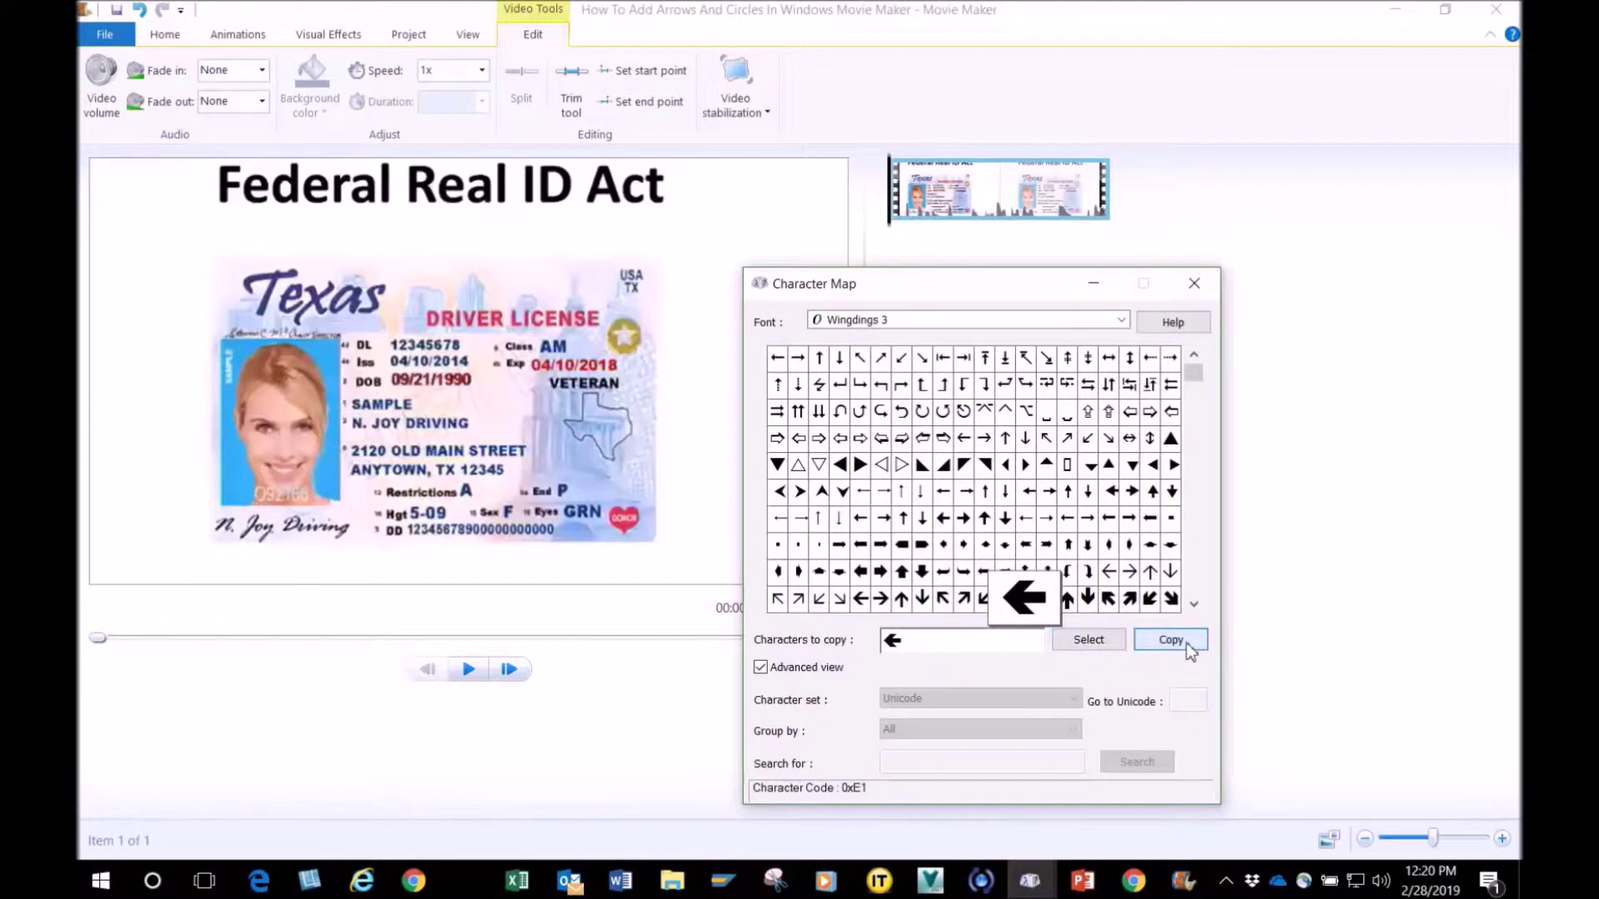
left_click(1095, 284)
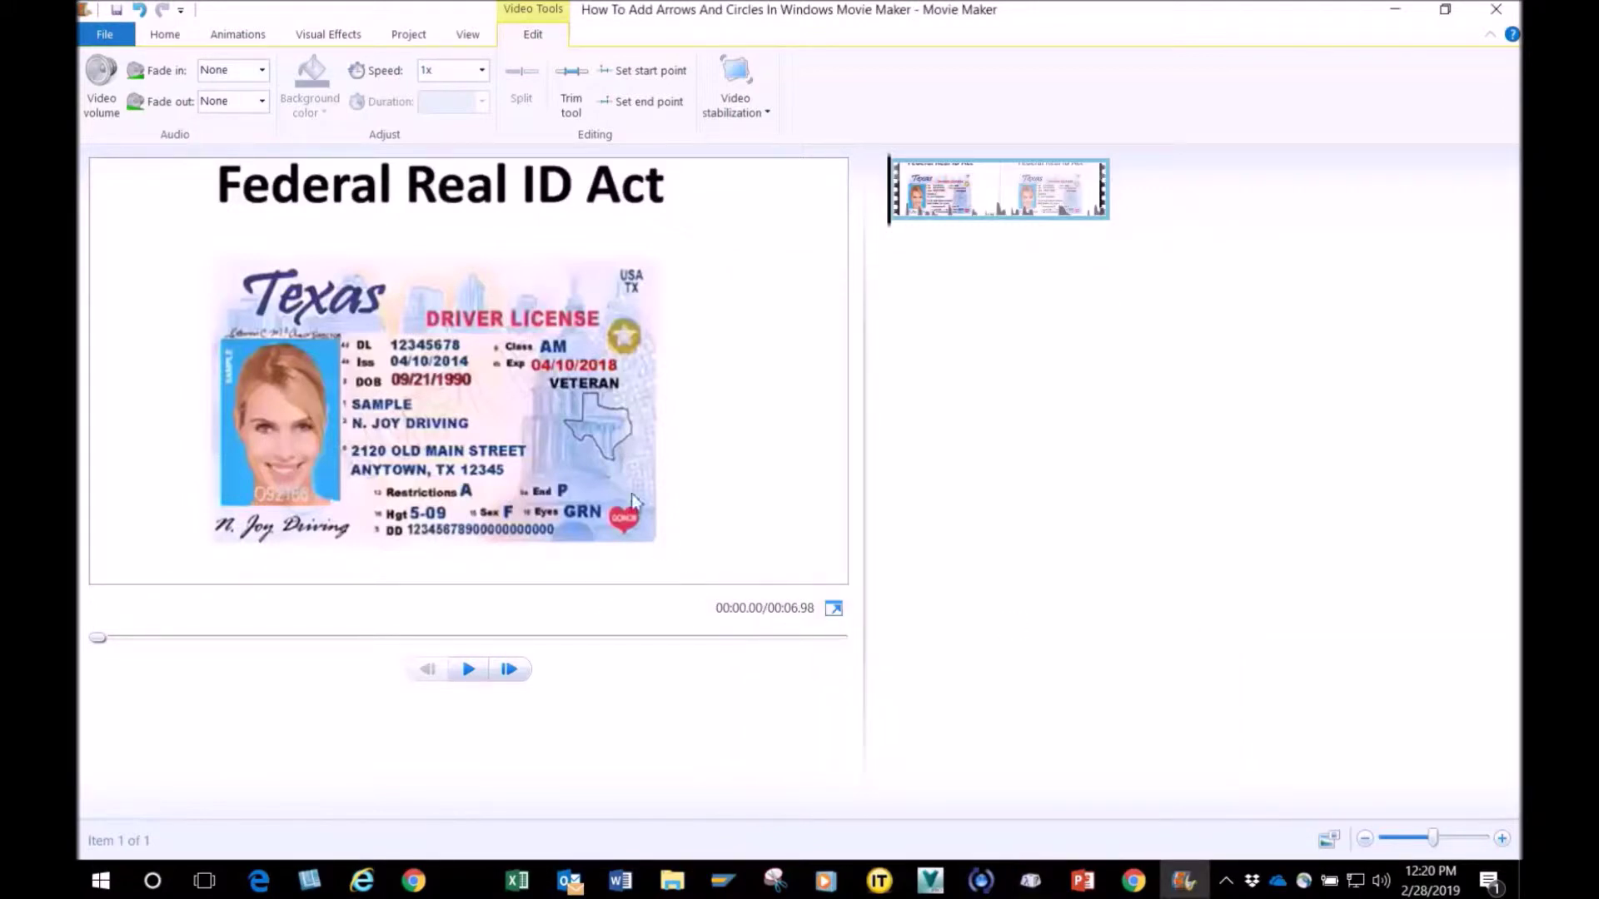
Add a caption to the clip and drag it onto the middle of the license card
left_click(164, 35)
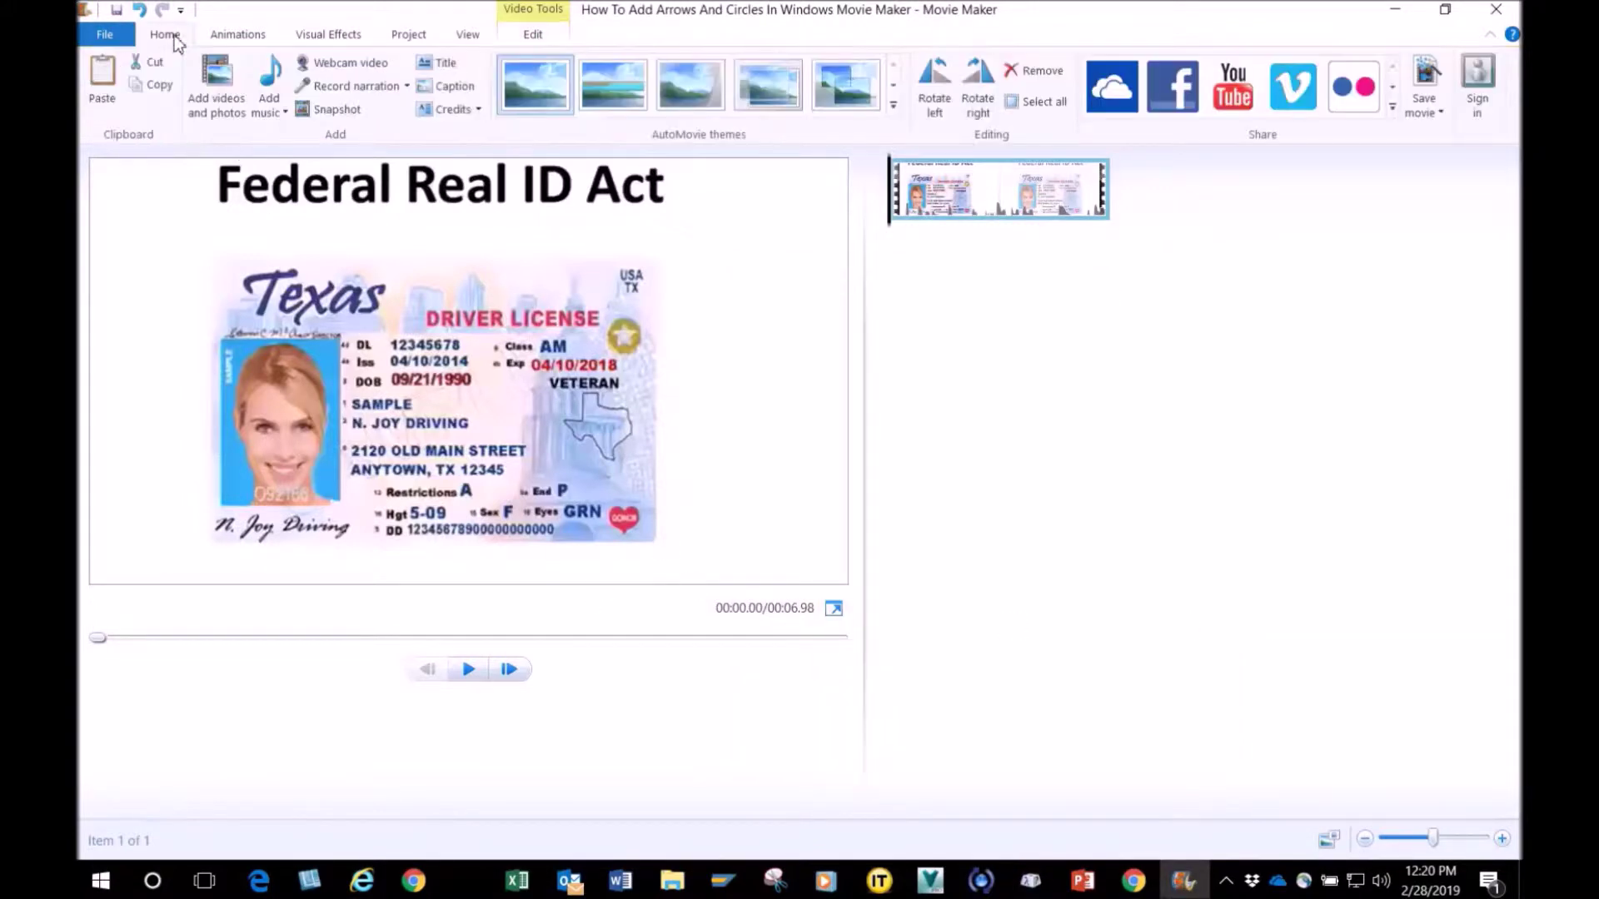
left_click(446, 89)
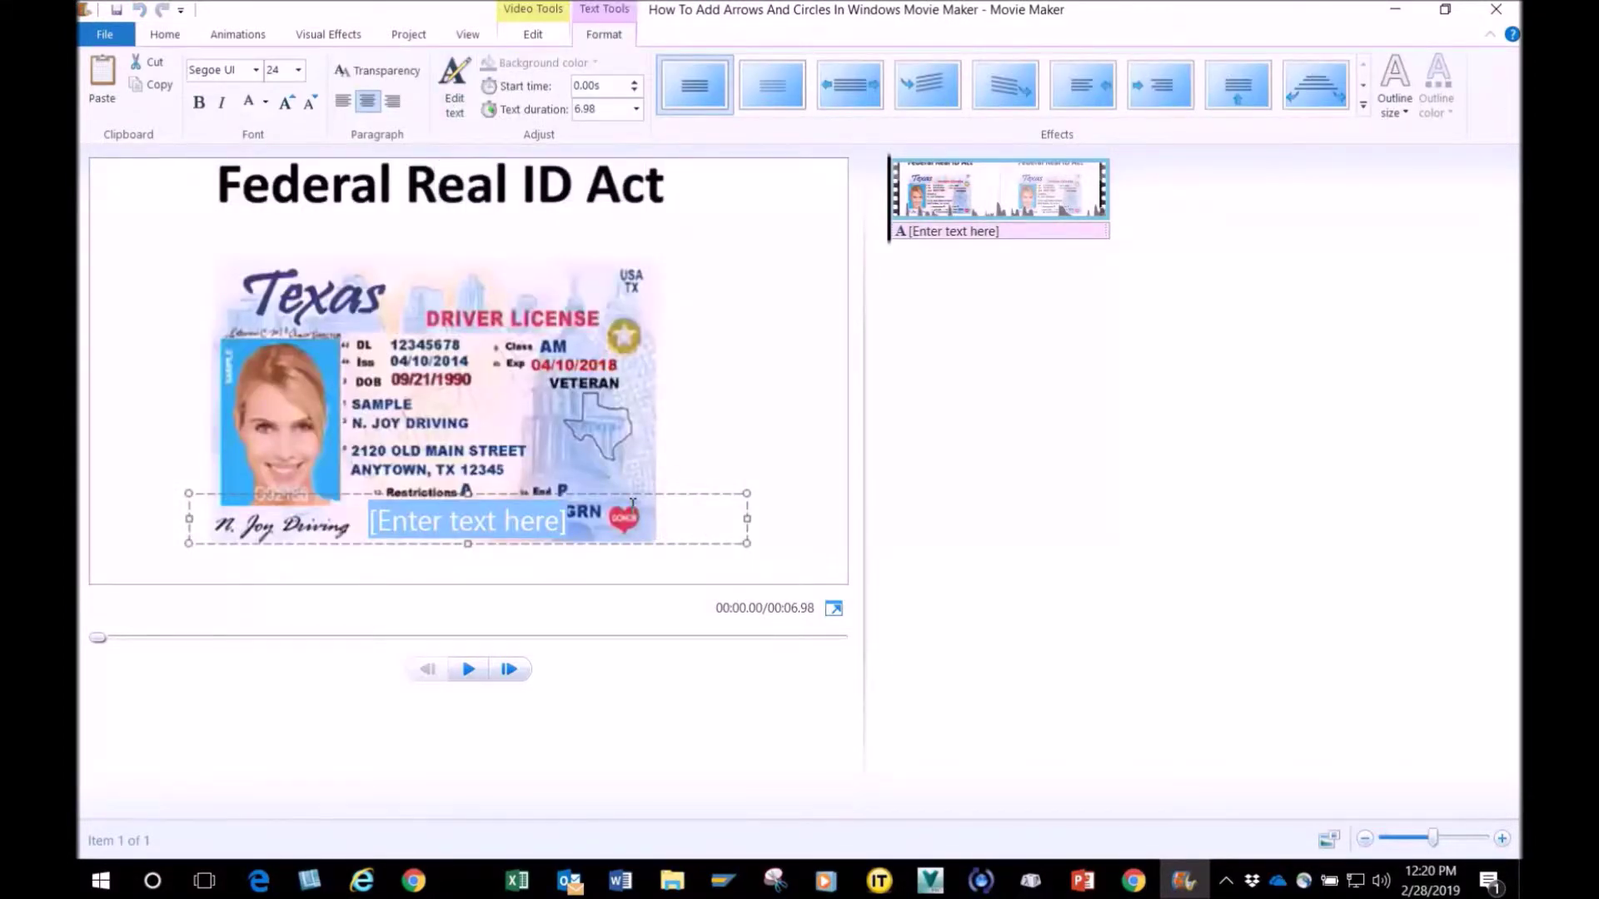
left_click_drag(618, 496, 706, 433)
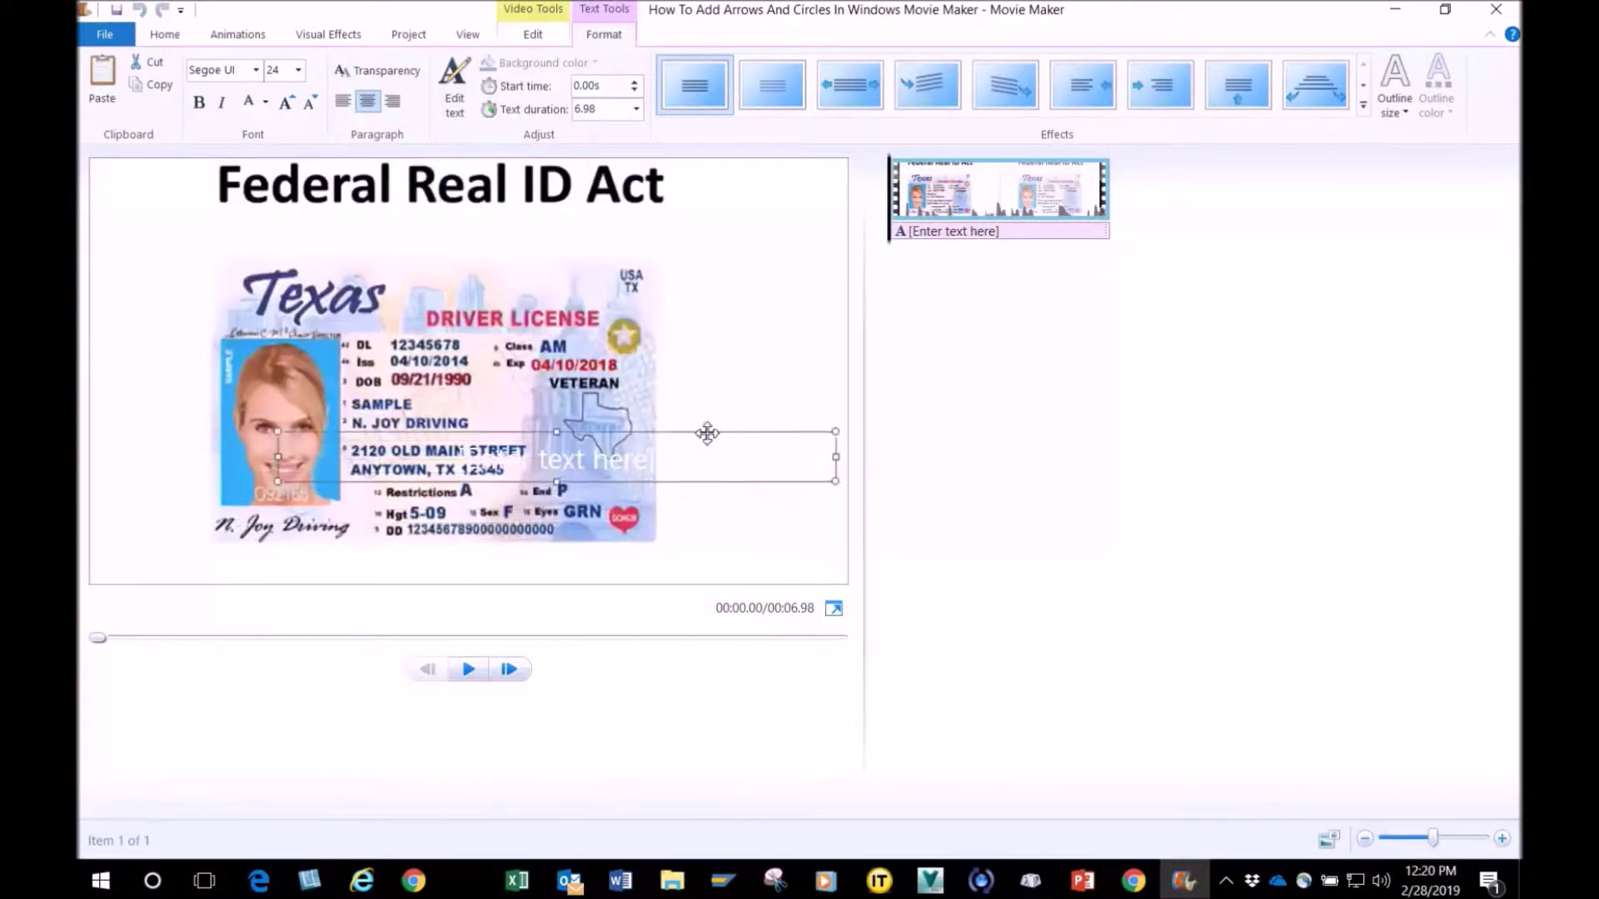
left_click(431, 444)
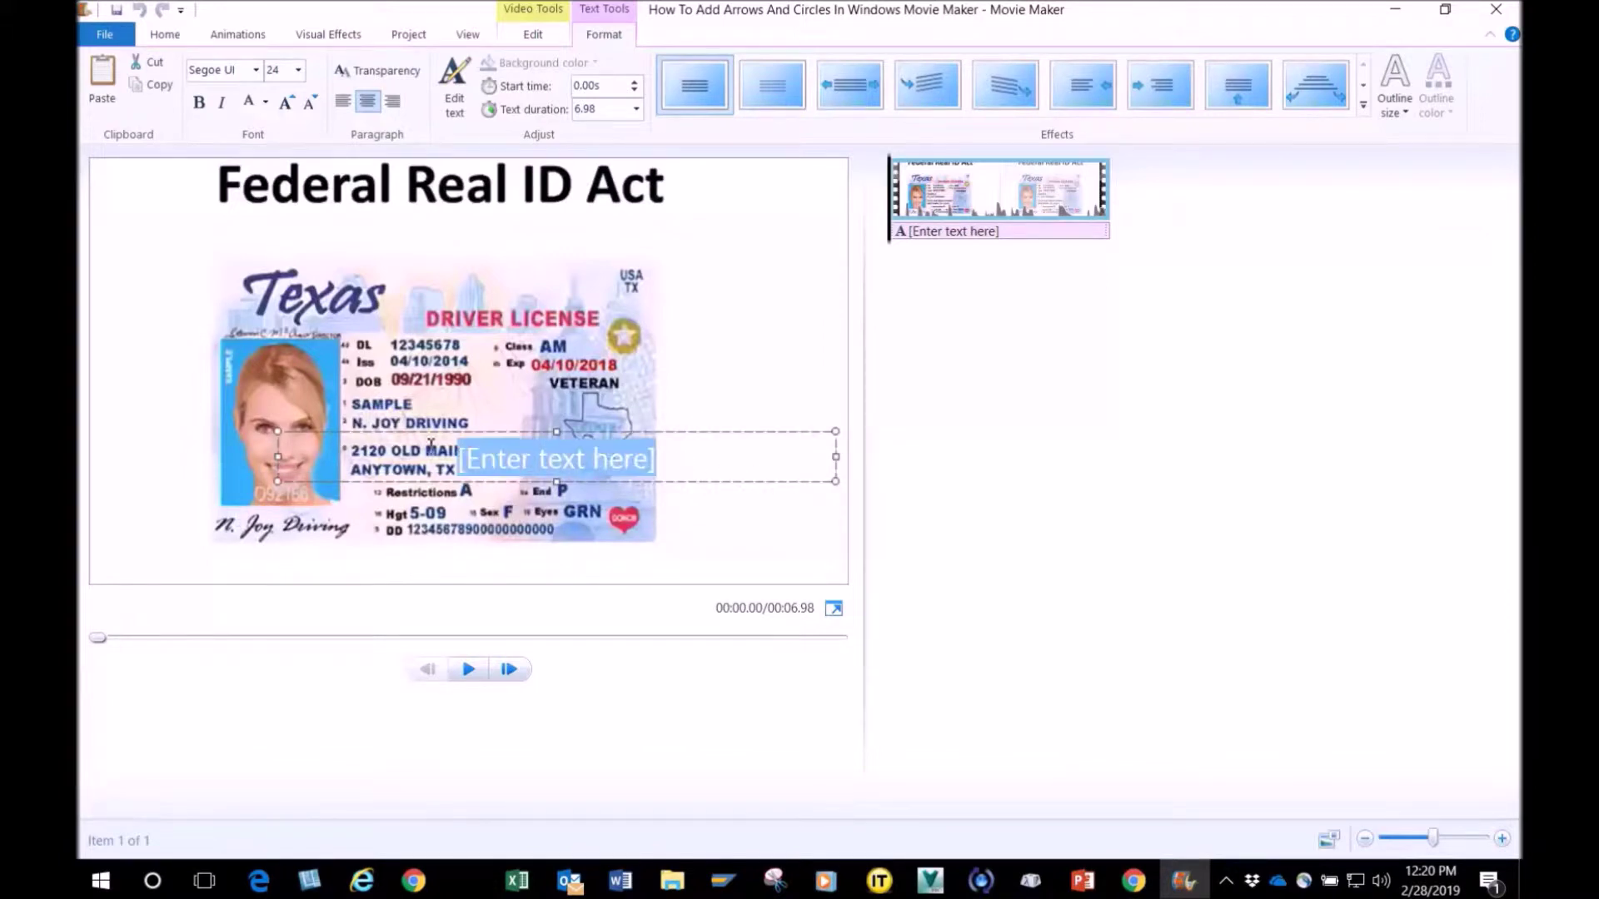
Make the caption's placeholder text red at font size 48
left_click(267, 102)
left_click(269, 153)
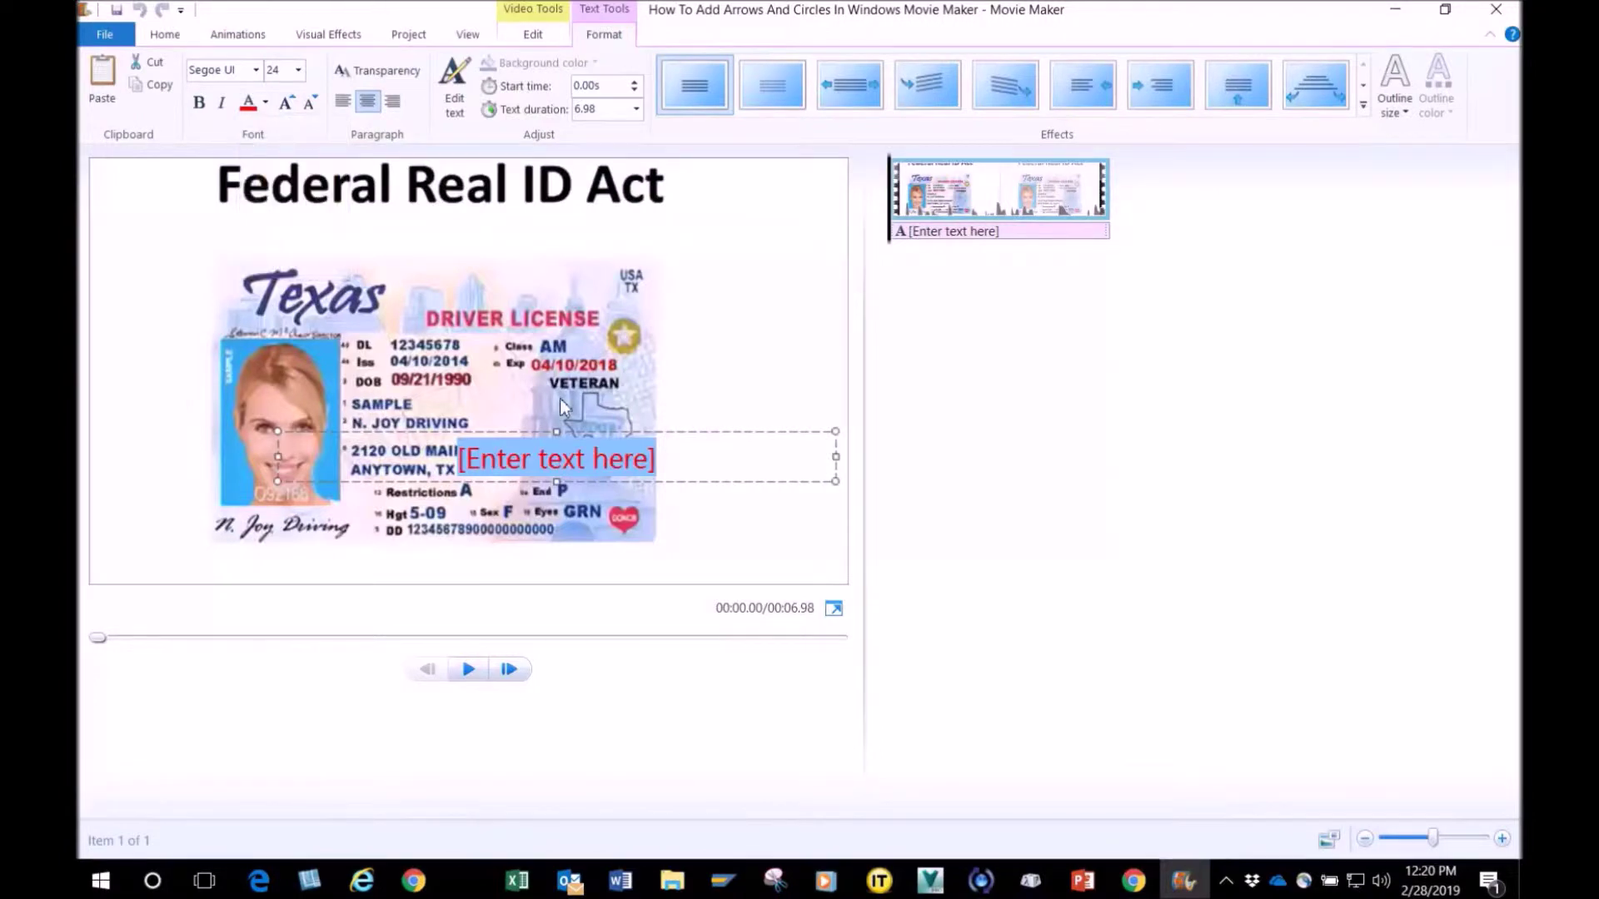
left_click(300, 71)
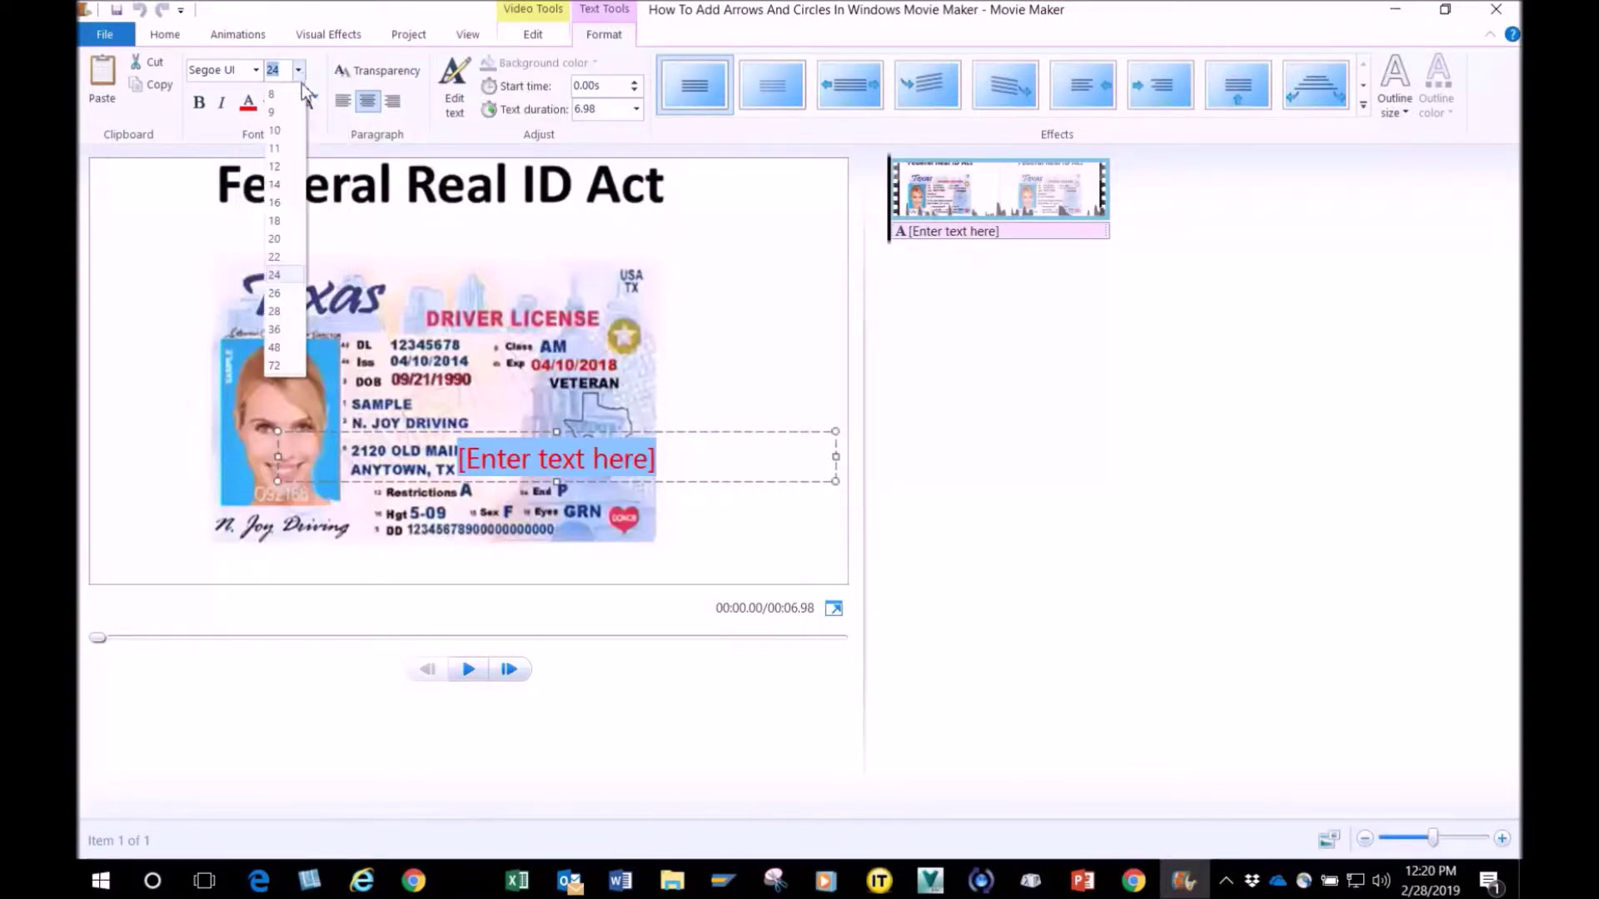
left_click(275, 348)
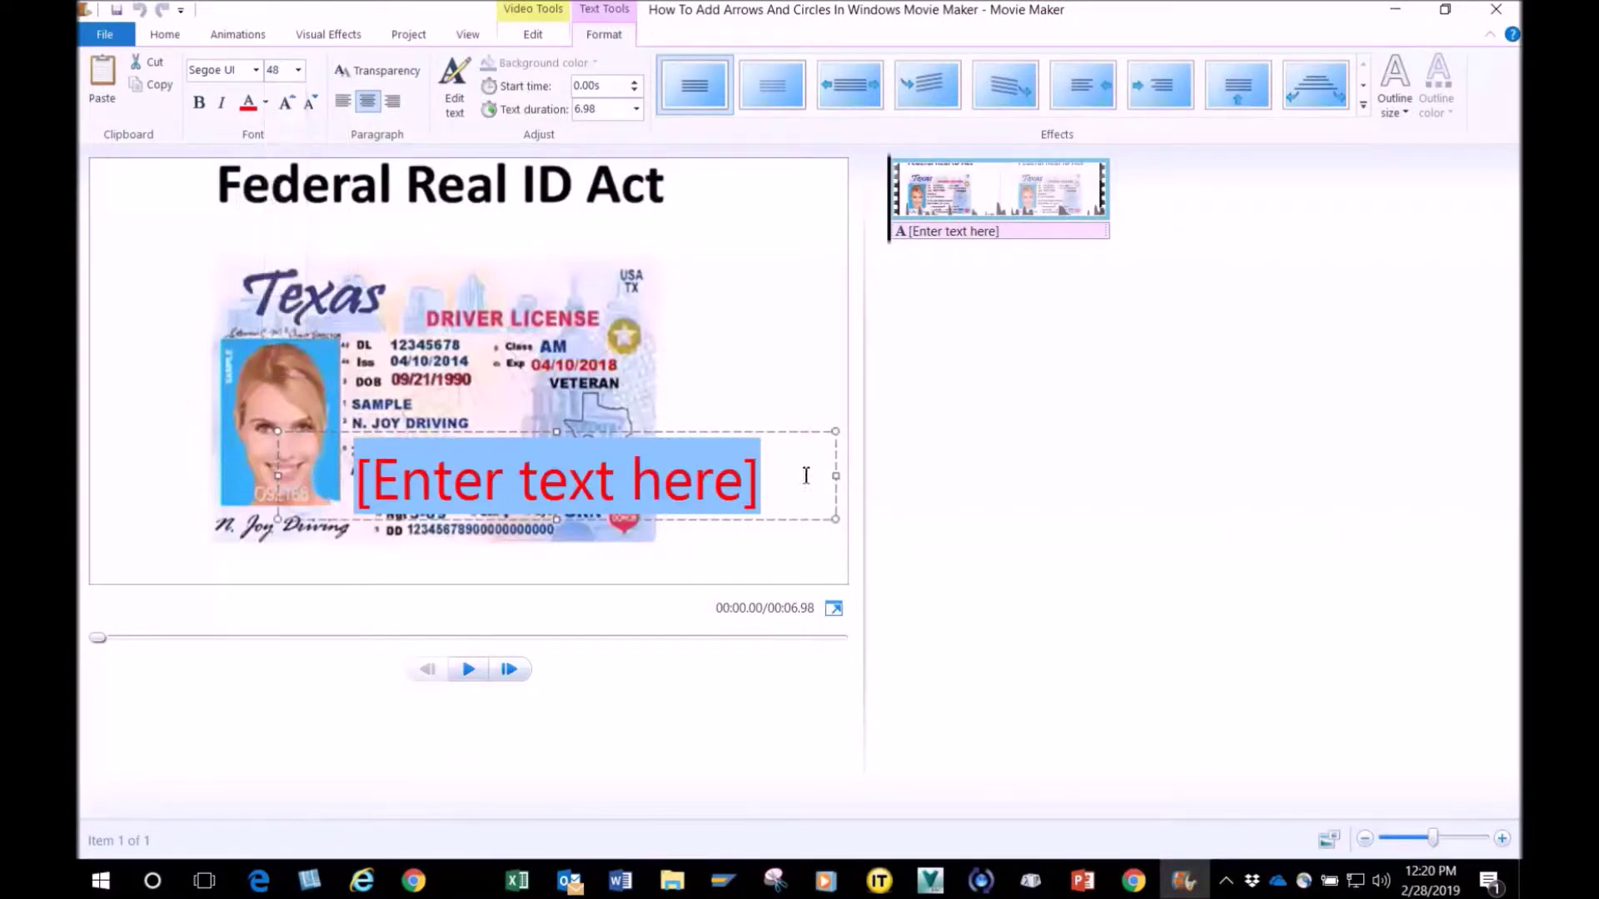
Replace the caption's placeholder text with the single character 'á'
left_click(779, 483)
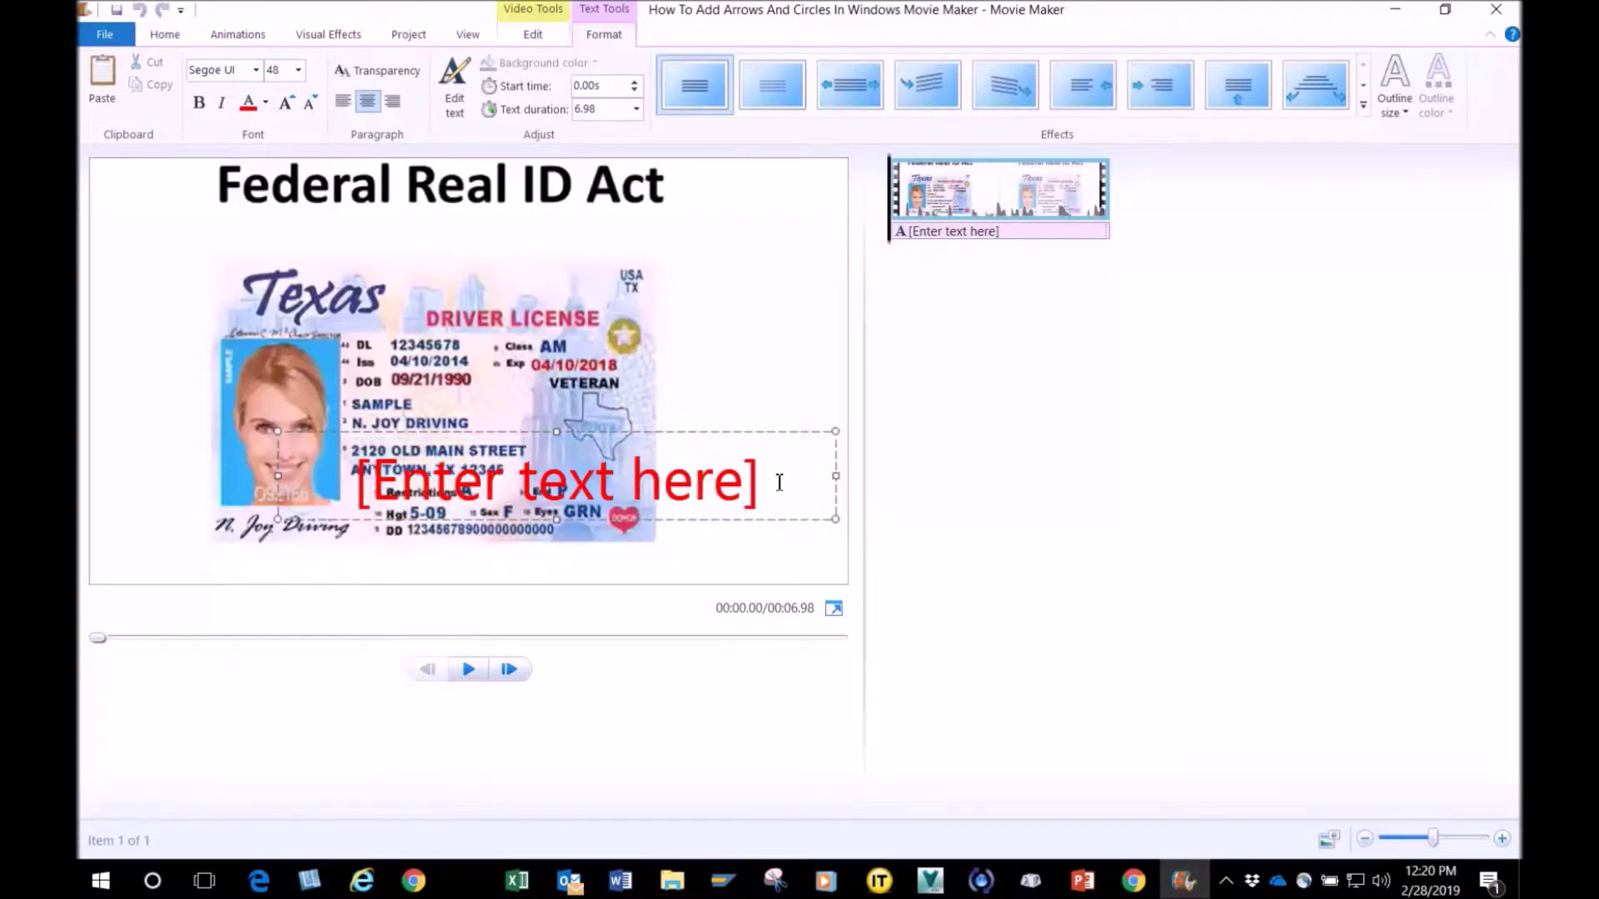
left_click_drag(781, 480, 246, 439)
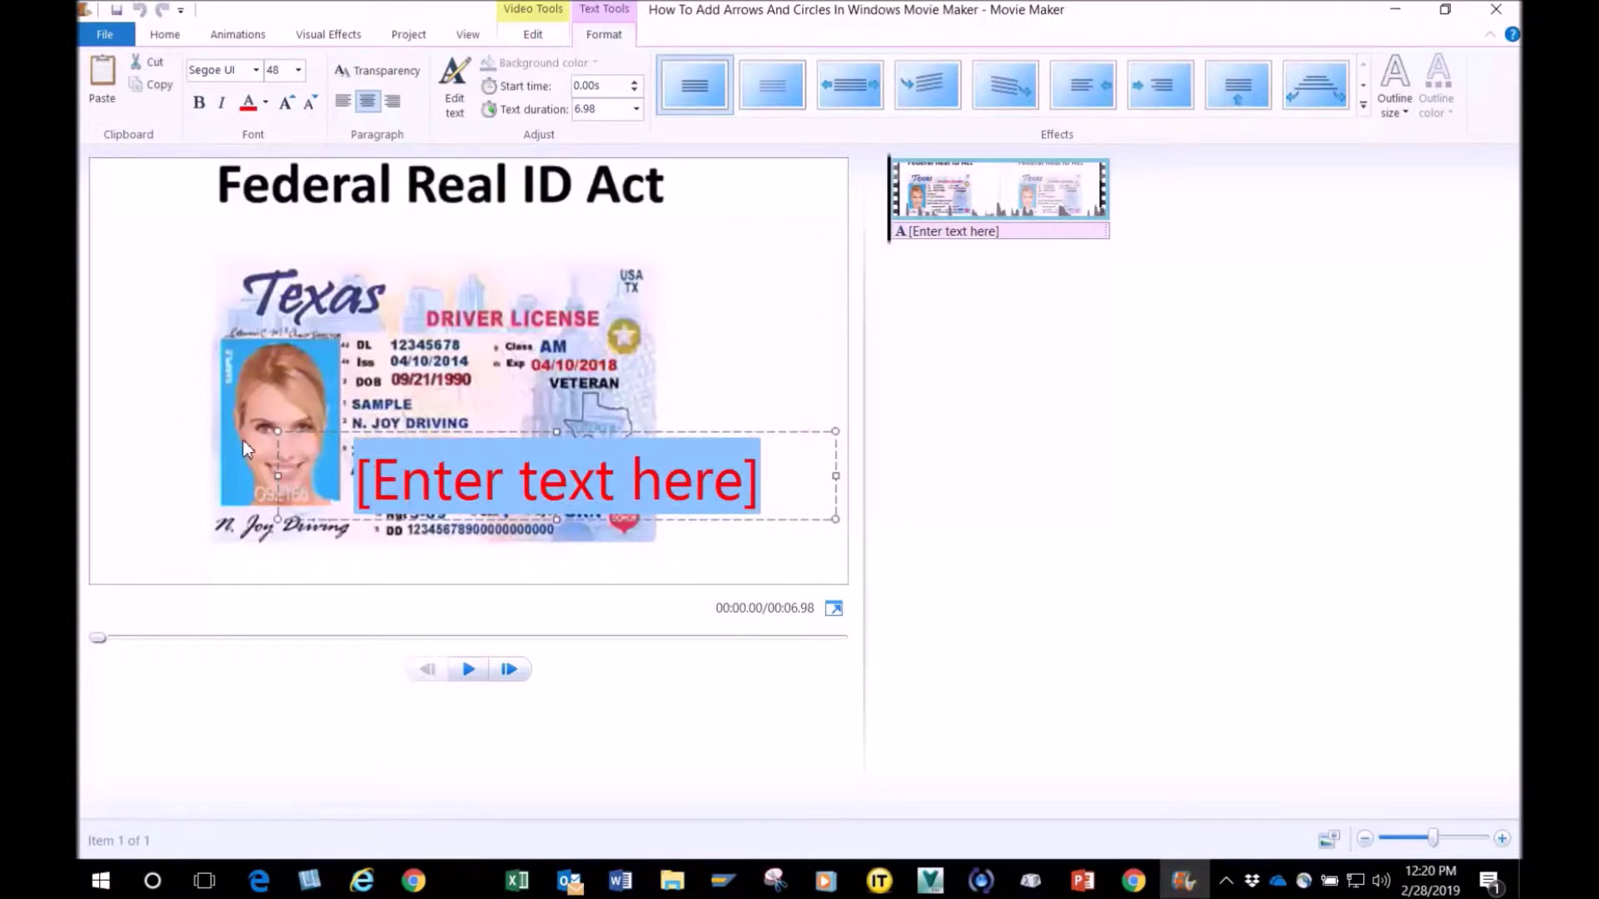
type("á")
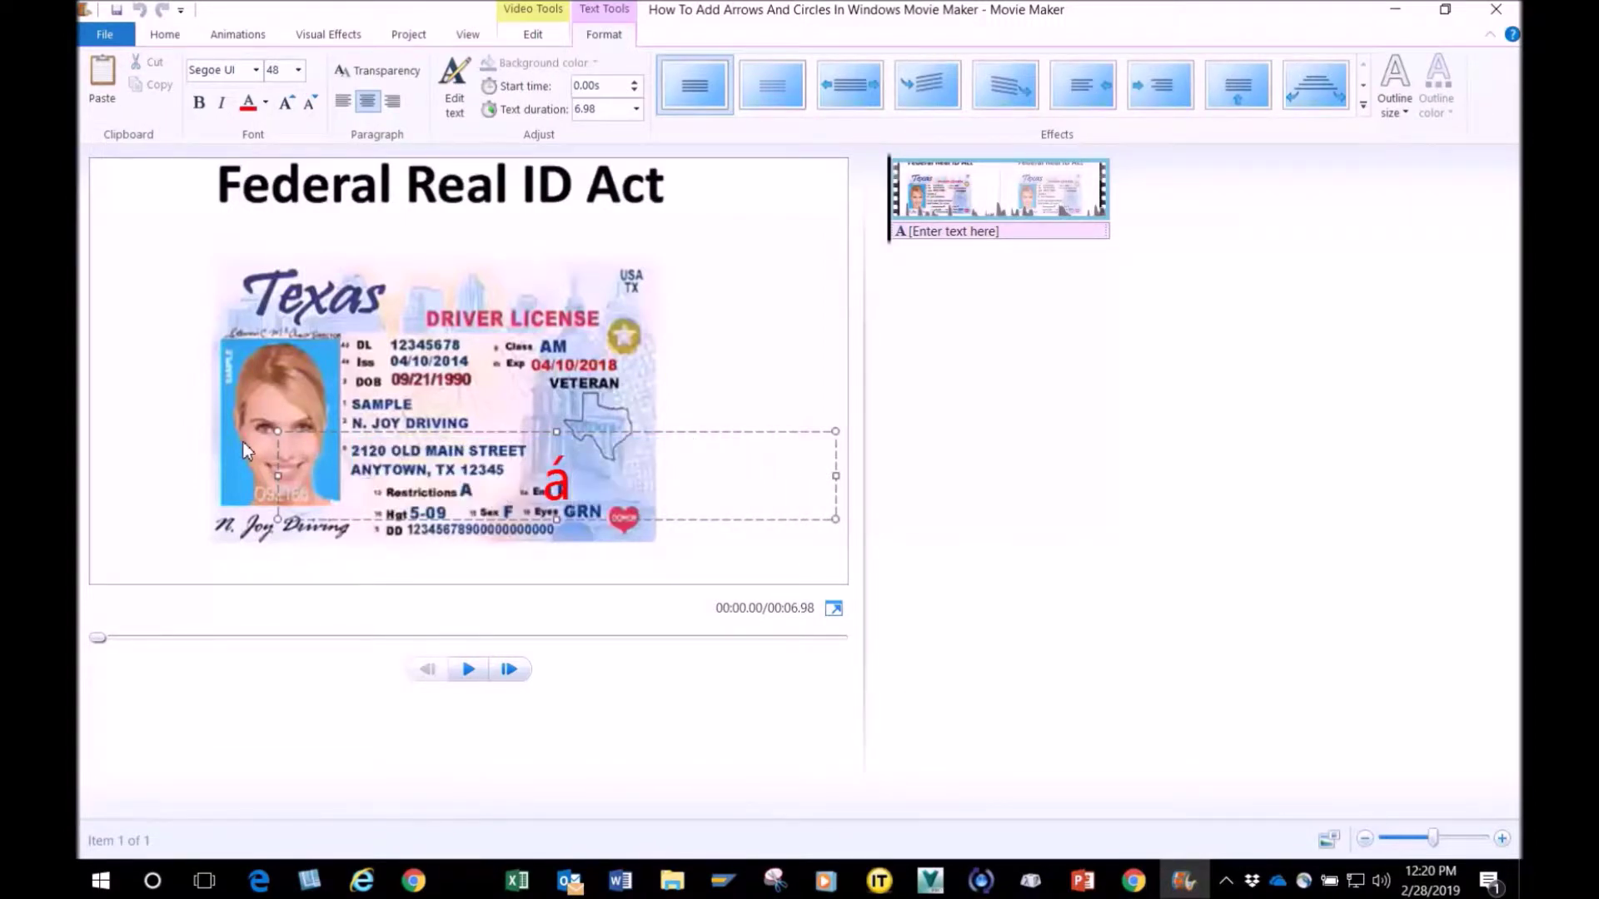
double_click(537, 481)
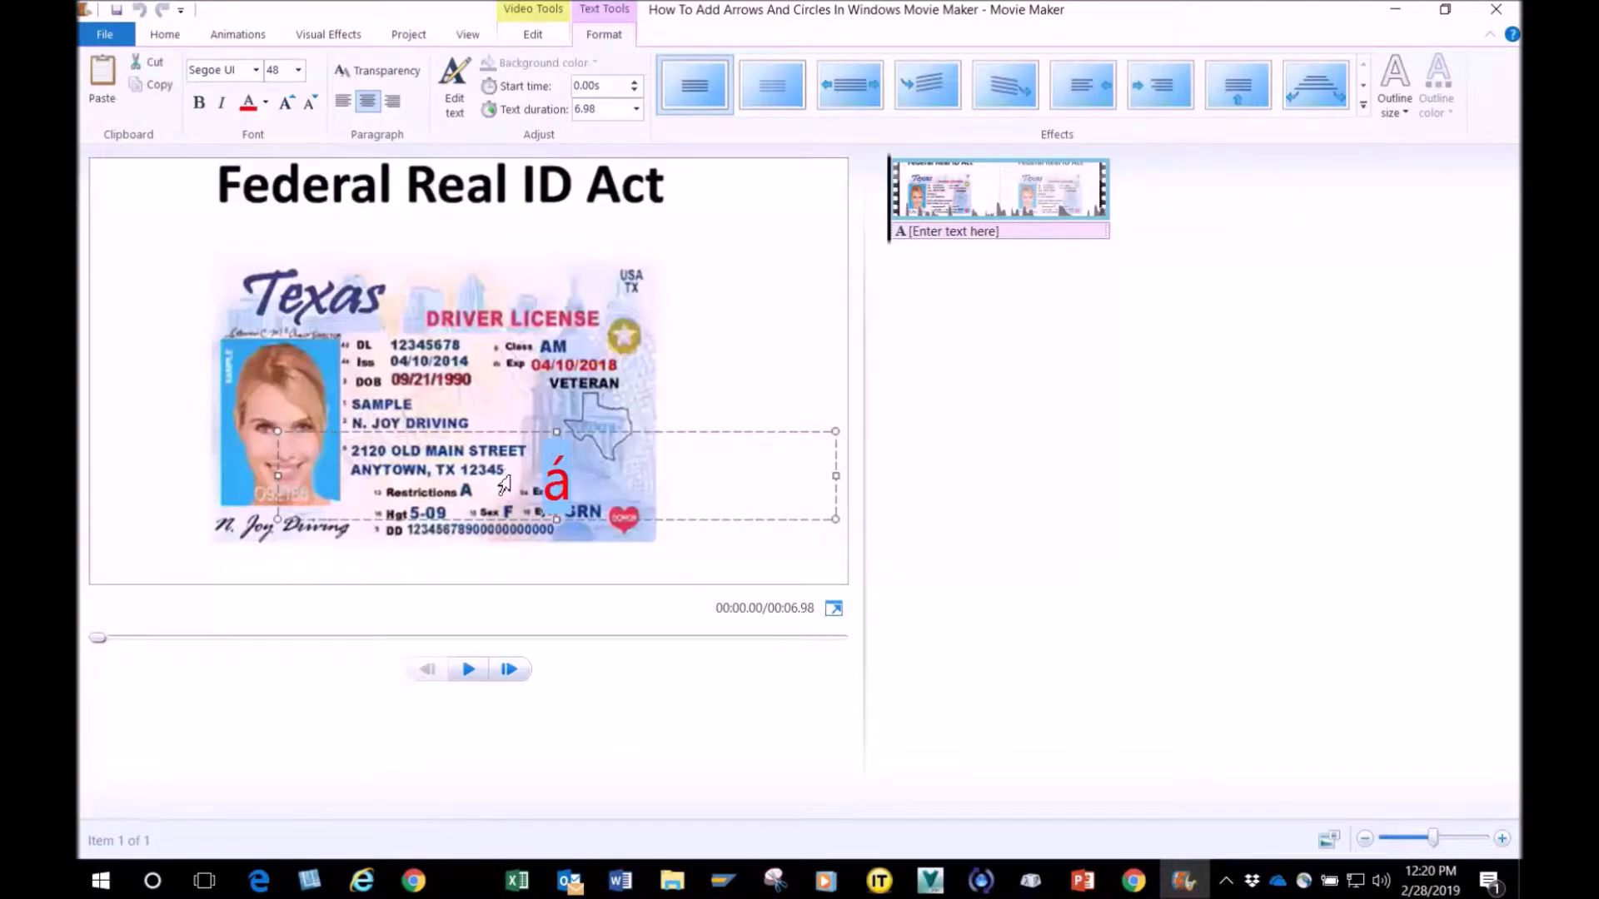
Apply the Wingdings 3 font so the character becomes a red left arrow
left_click(256, 72)
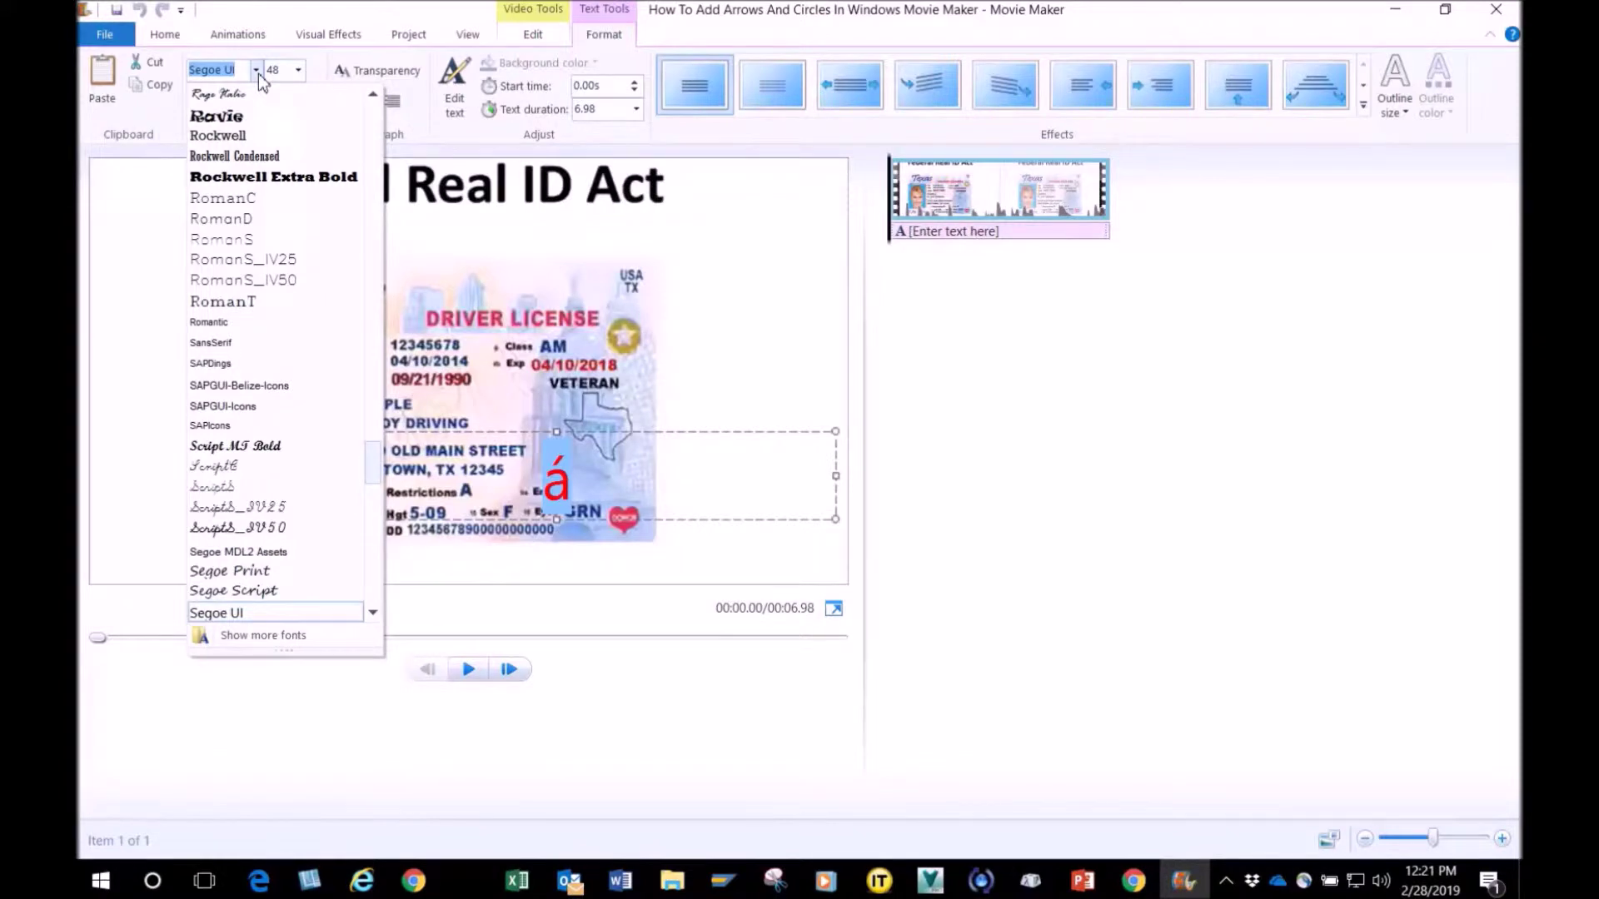
type("w")
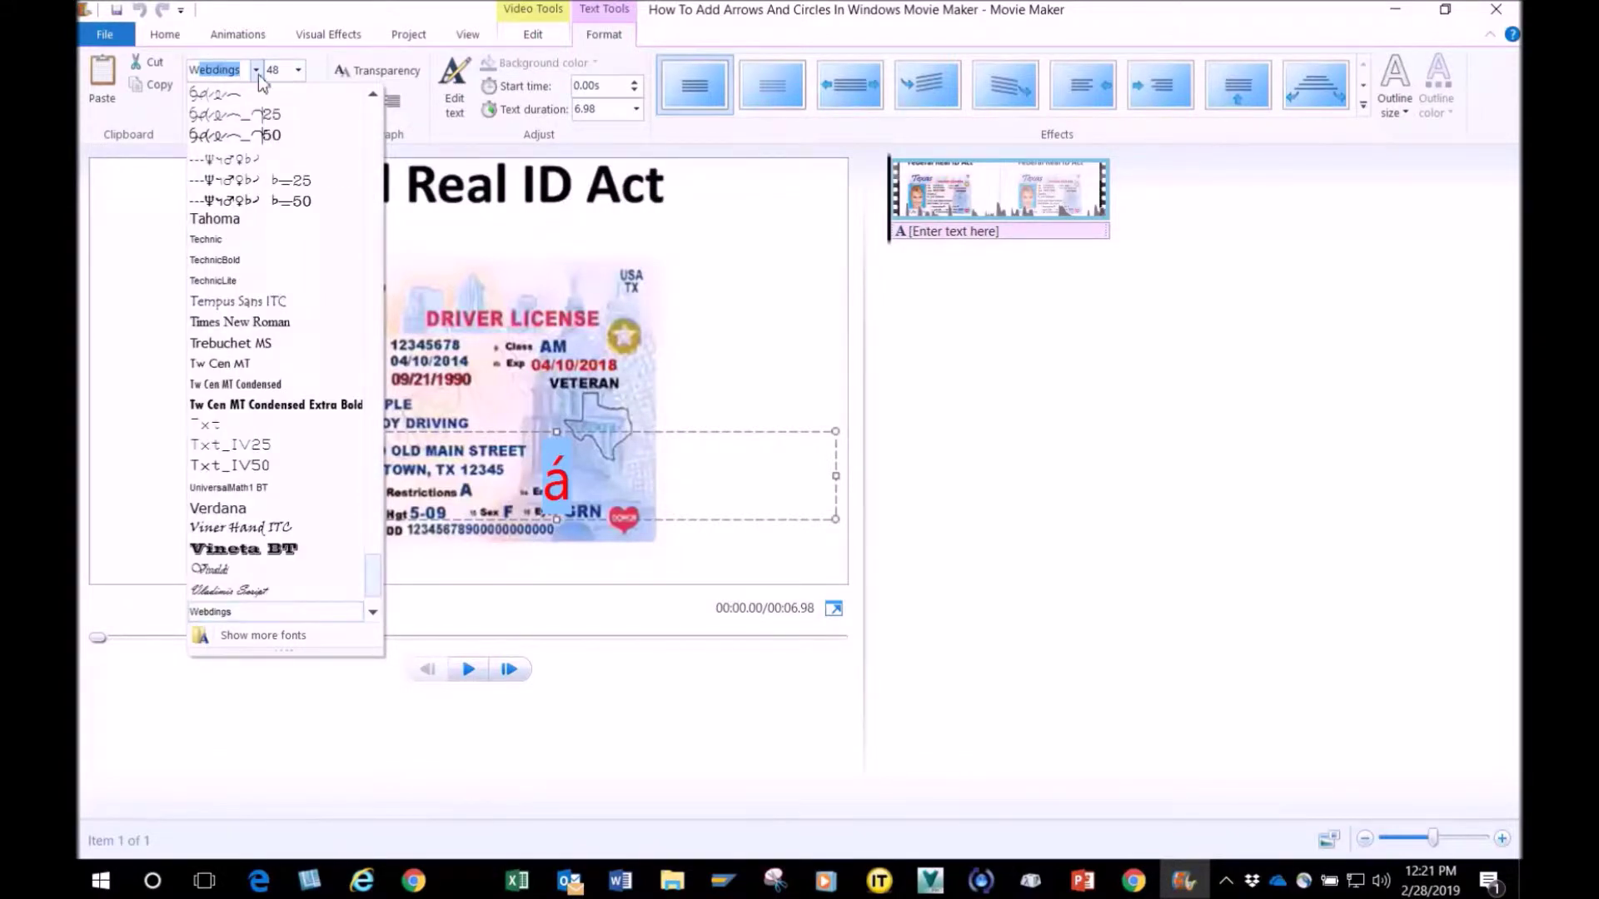
type("ing")
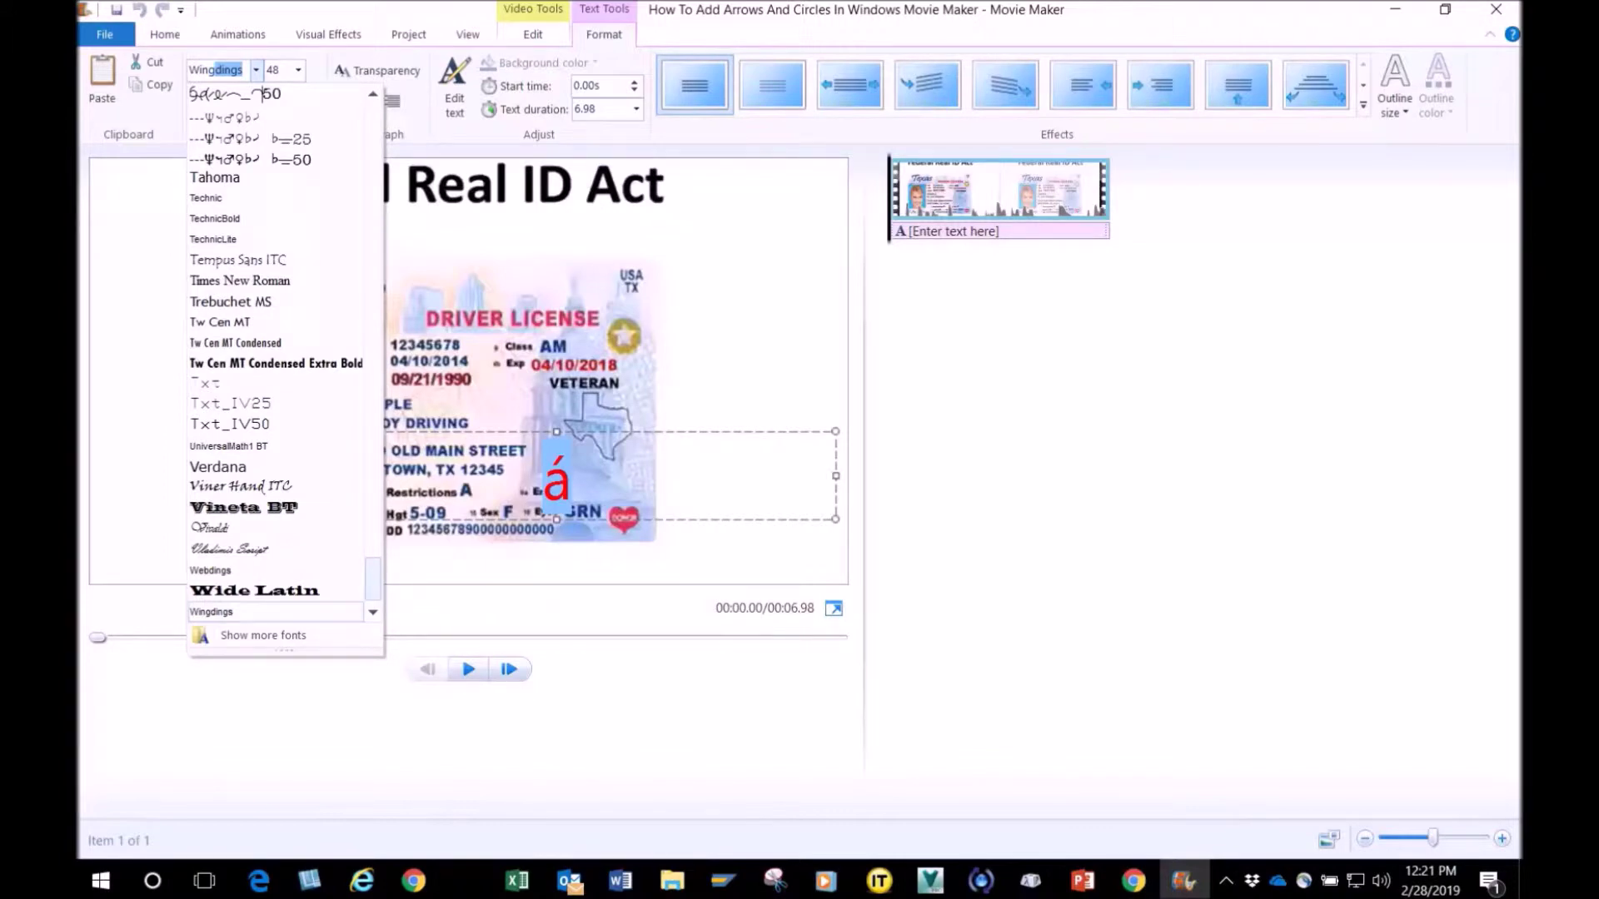
left_click(372, 613)
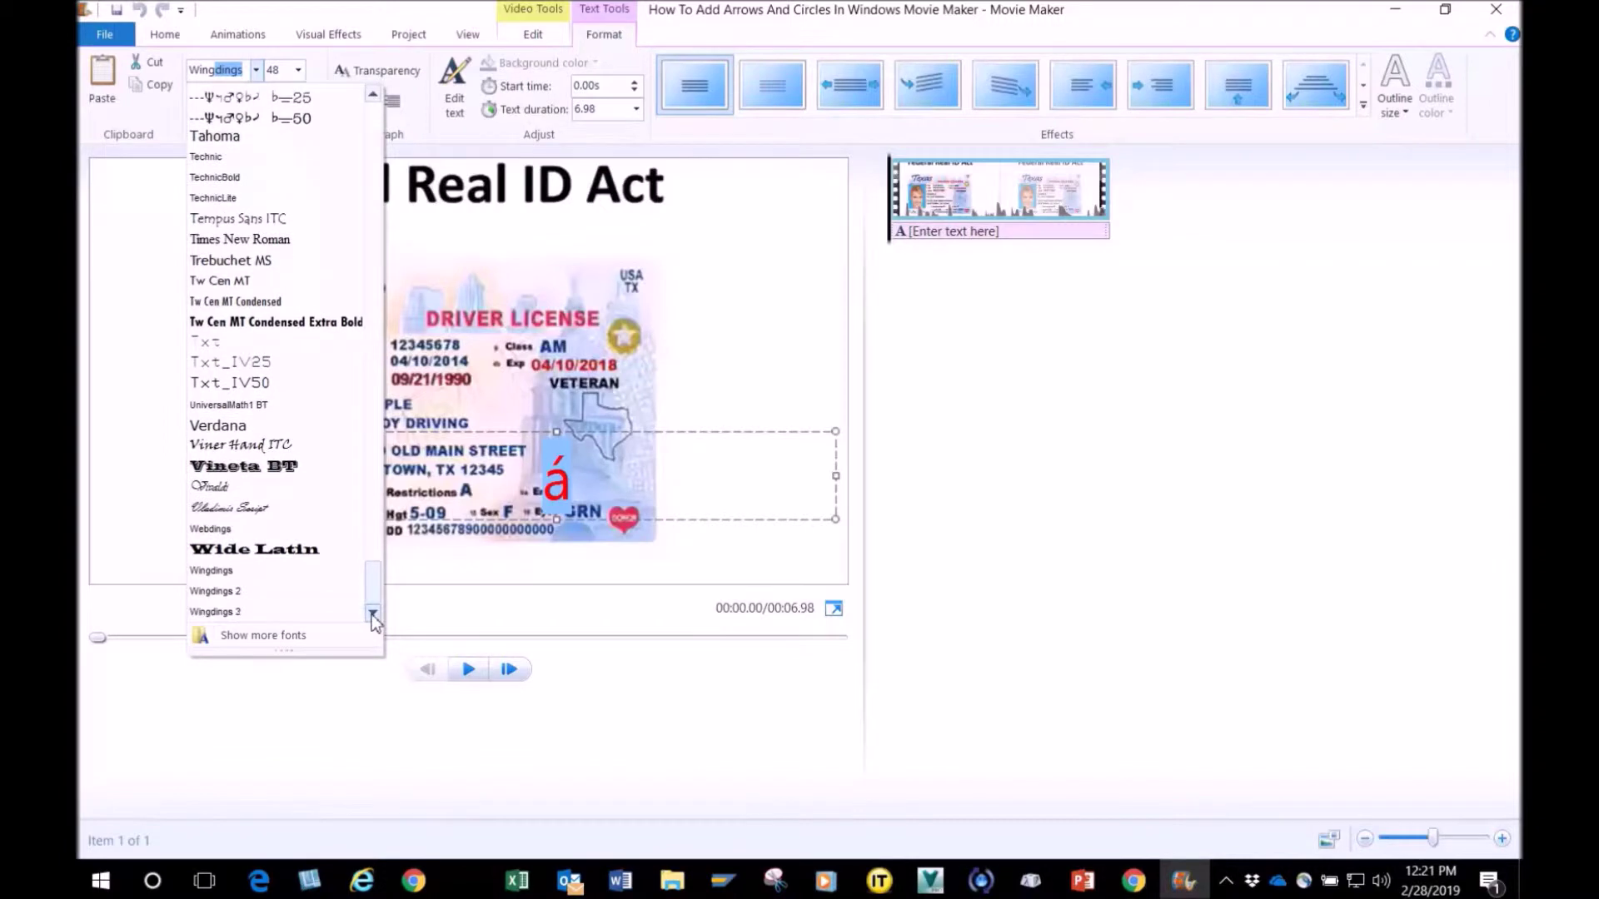
left_click(242, 617)
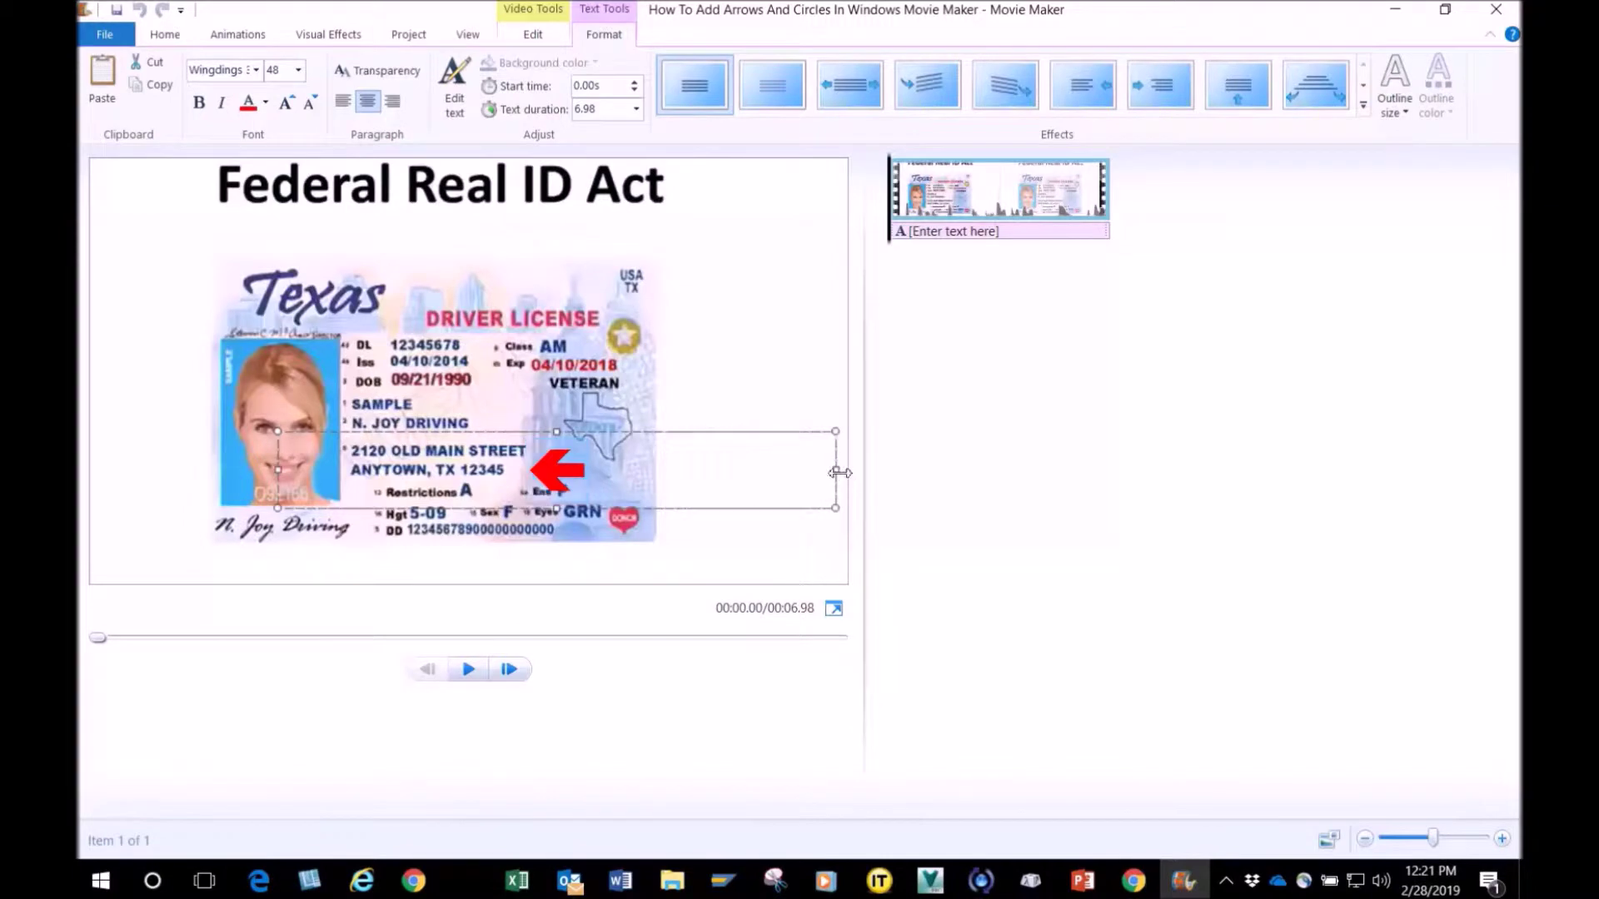
Narrow the arrow caption, set its duration to 2.00 s, and start it later at 1.69 s
left_click_drag(835, 469, 706, 375)
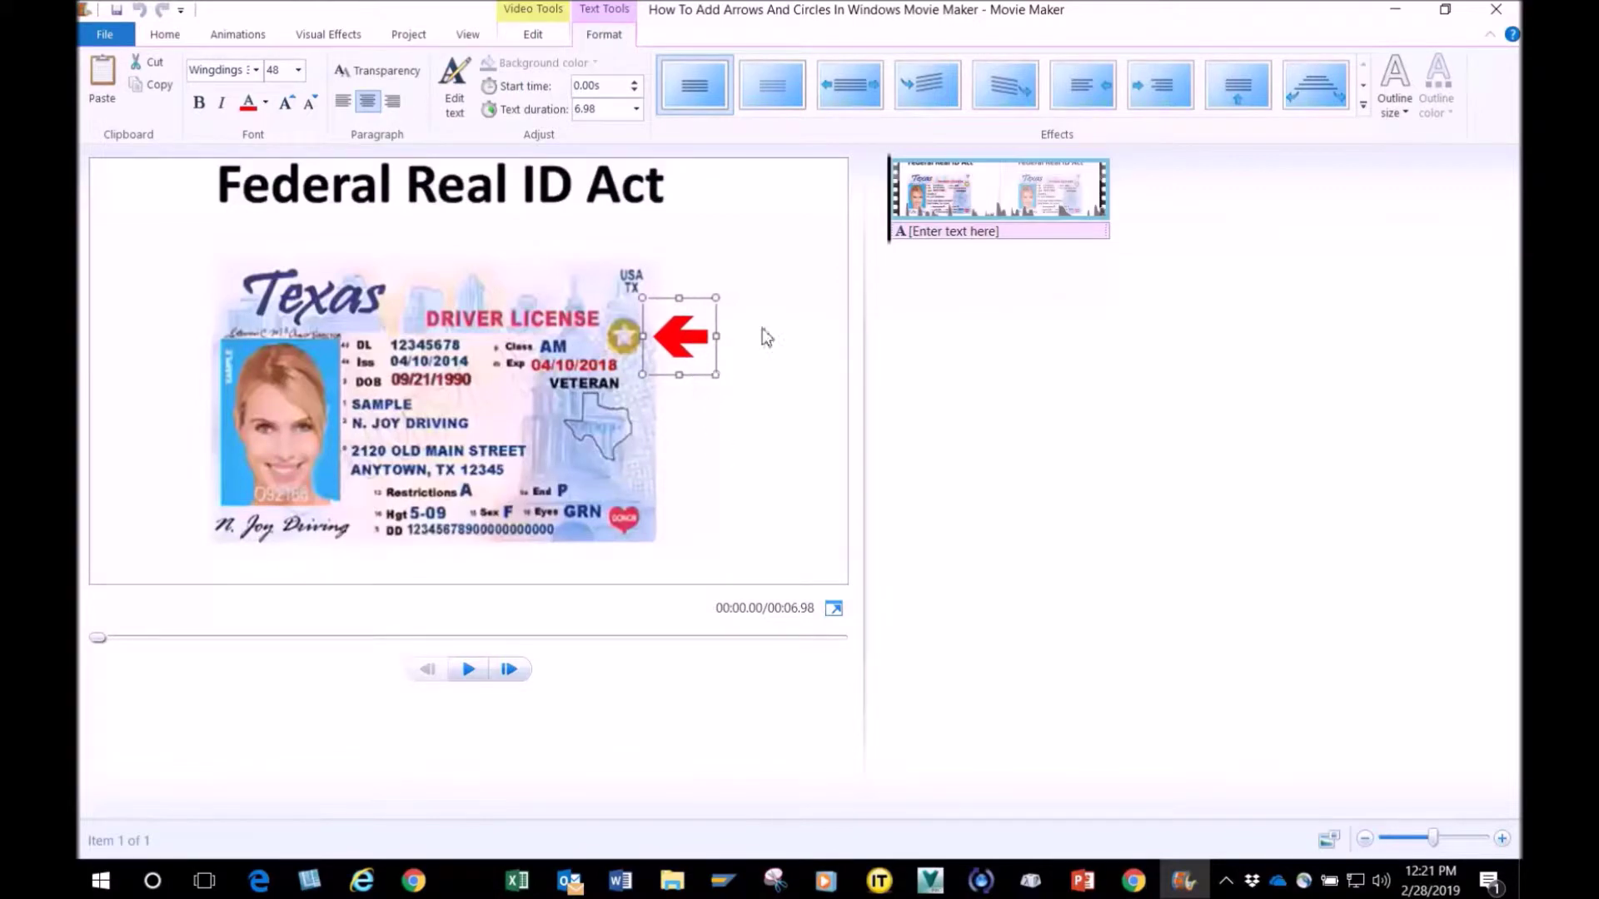
left_click(605, 110)
key("Return")
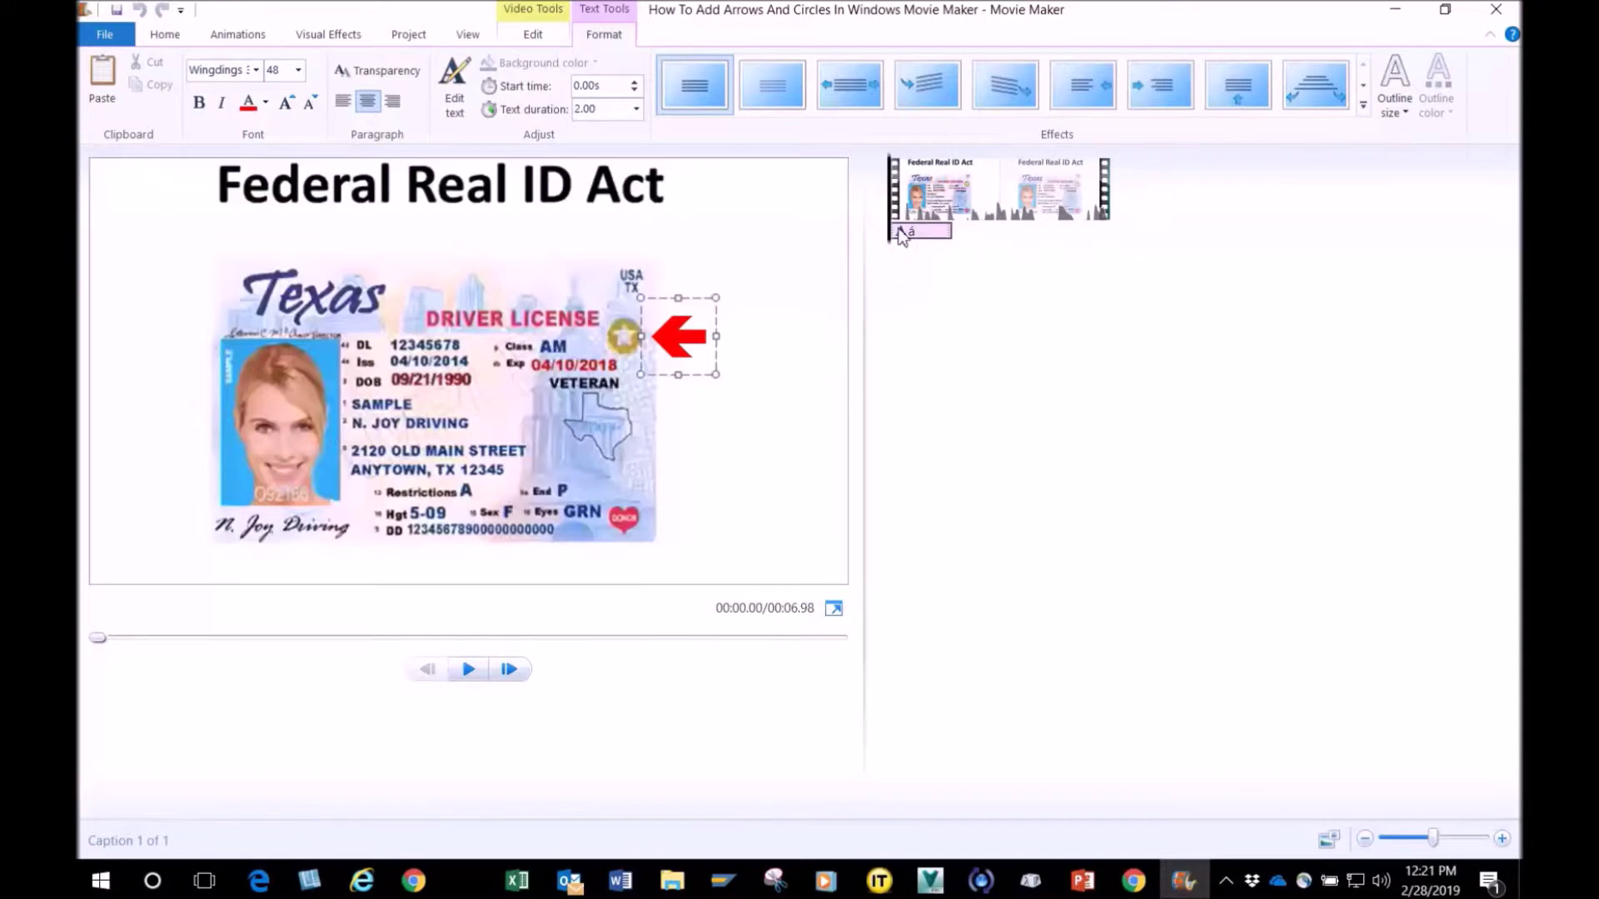
left_click_drag(899, 233, 939, 248)
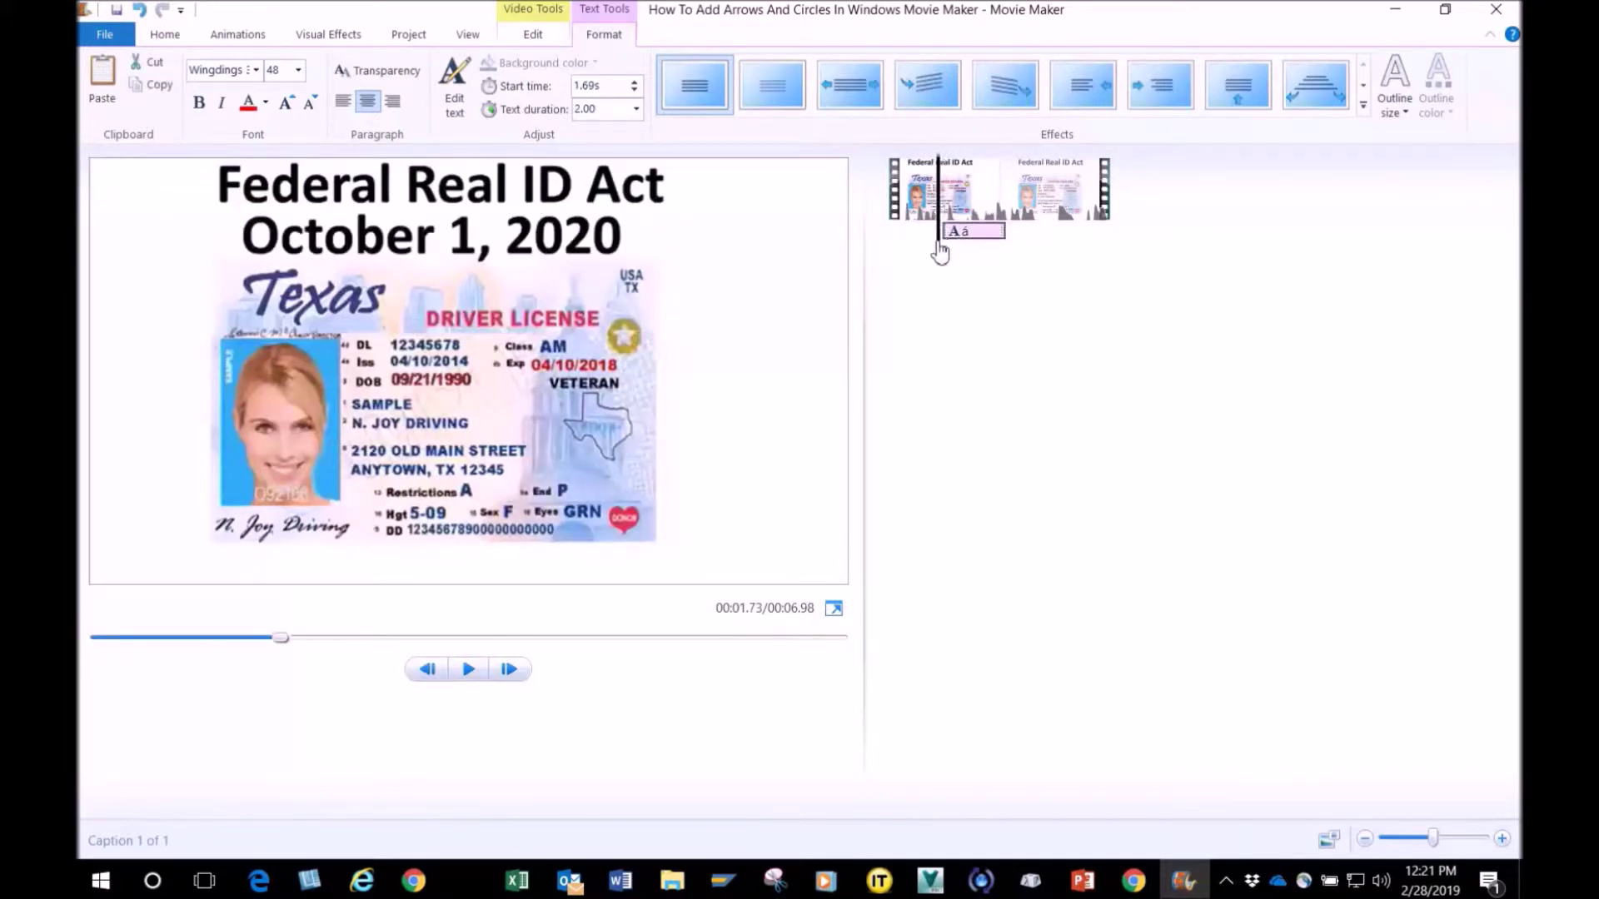
Preview playback to check the arrow's timing, then reselect the red arrow
left_click(872, 247)
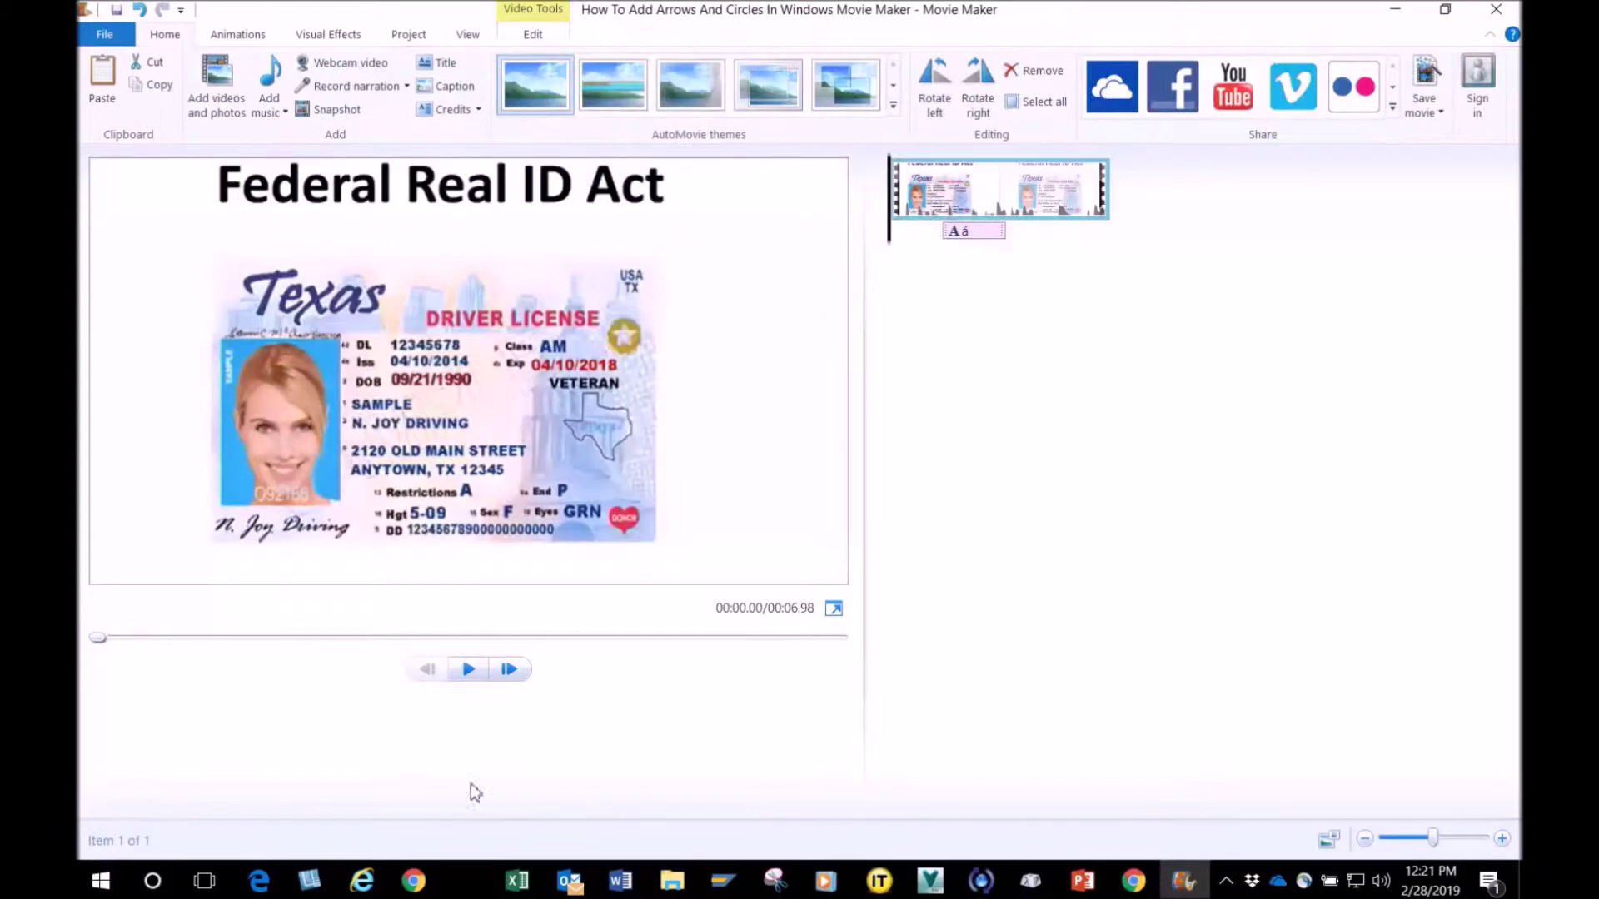
left_click(466, 671)
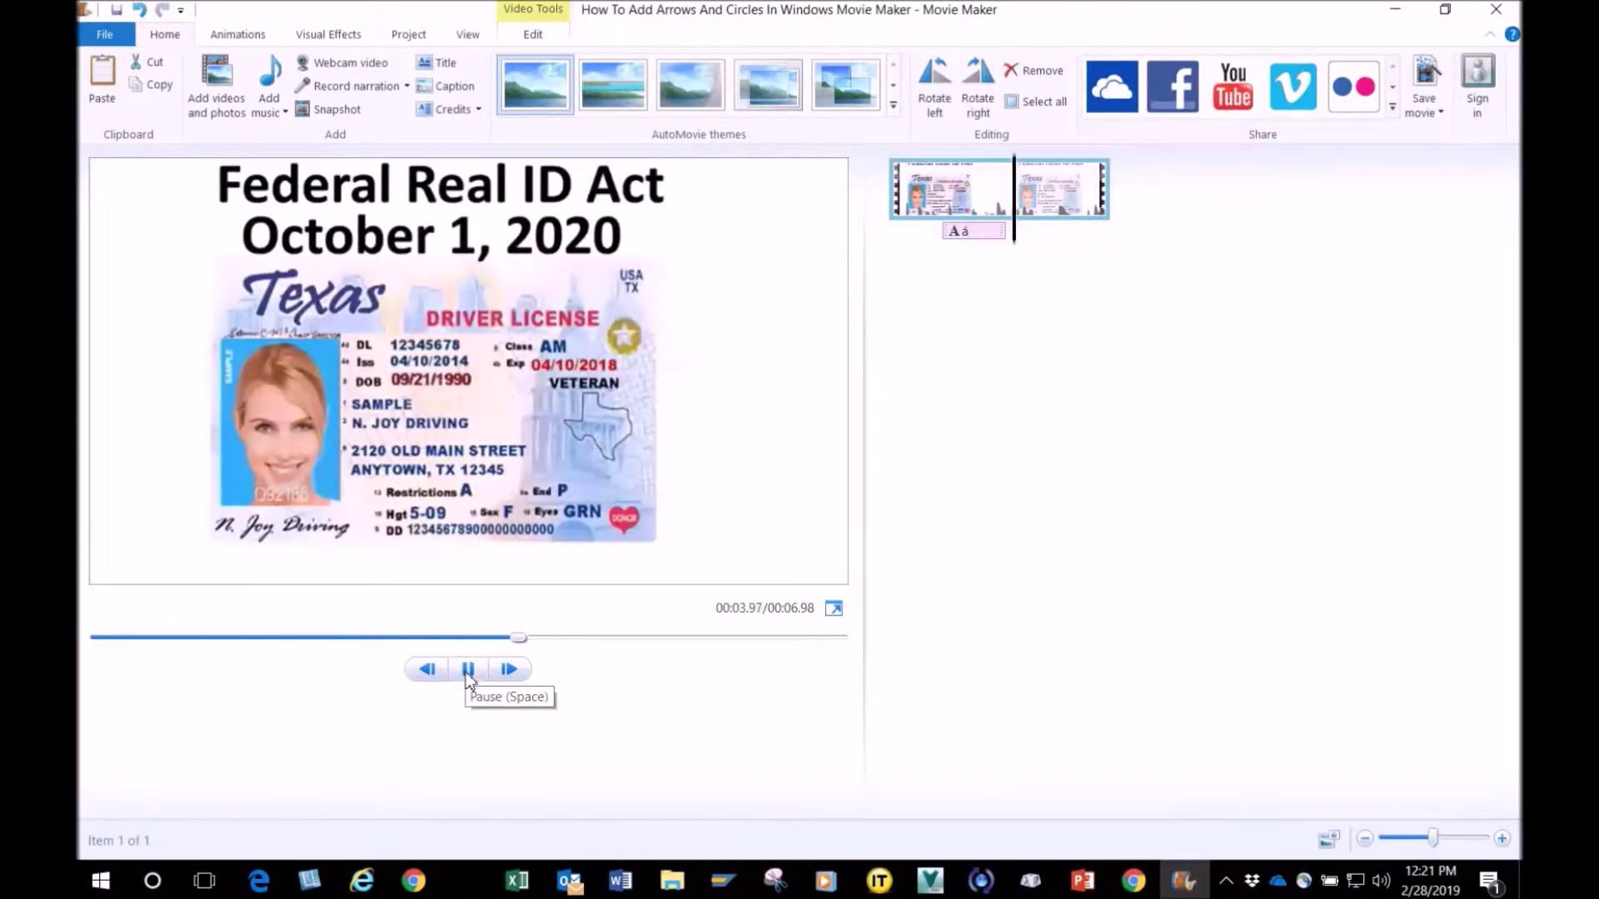
left_click(467, 671)
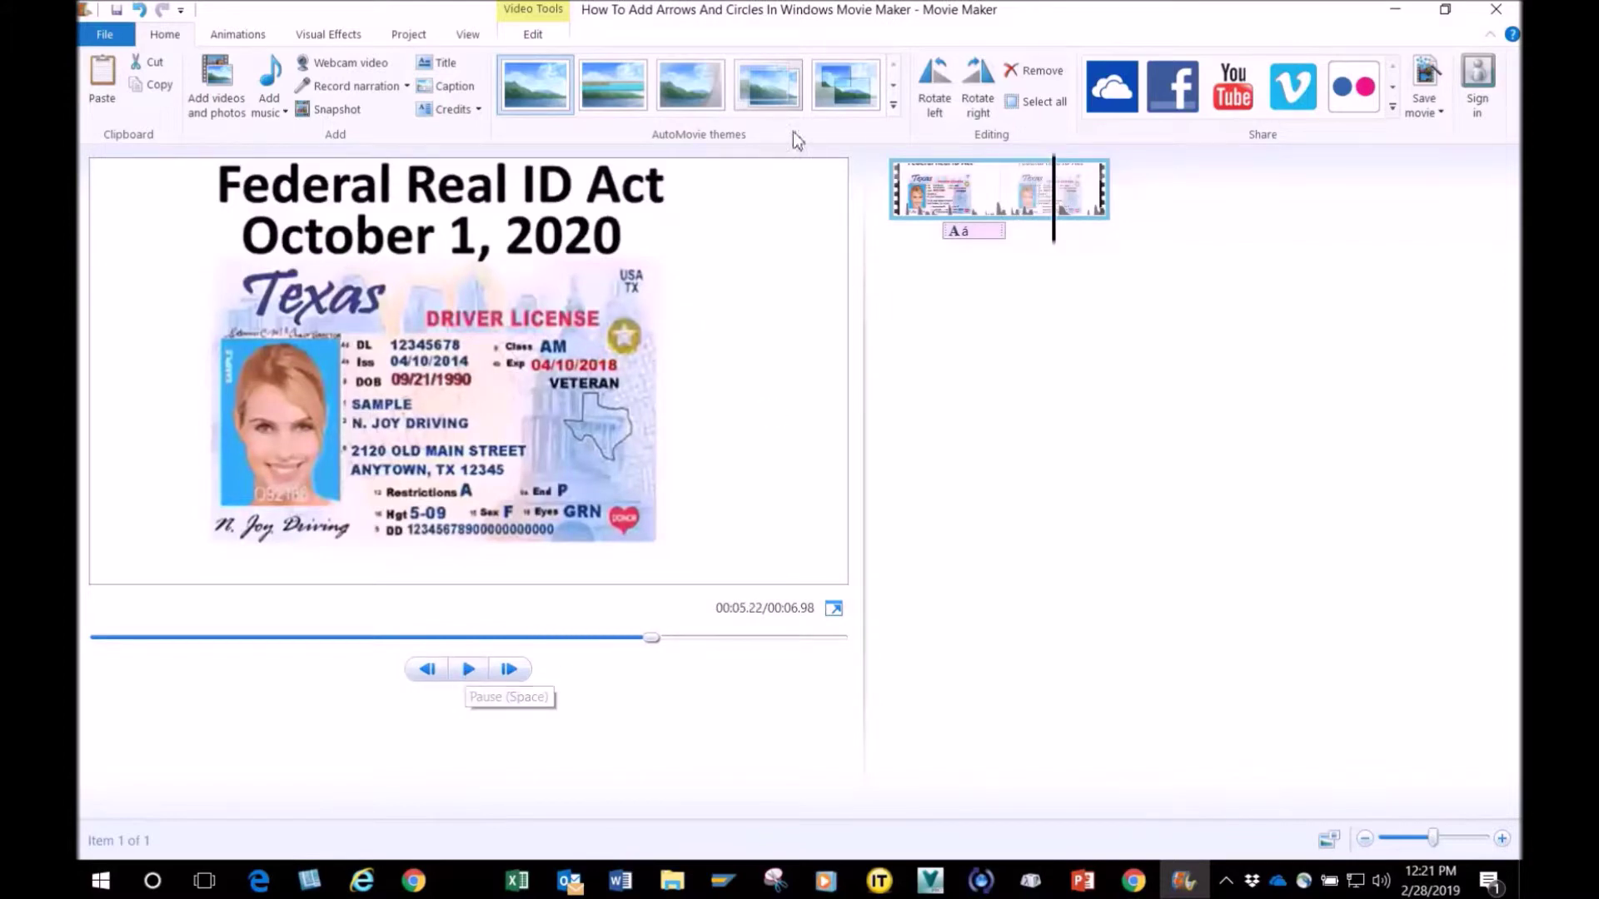
left_click(966, 233)
left_click(681, 353)
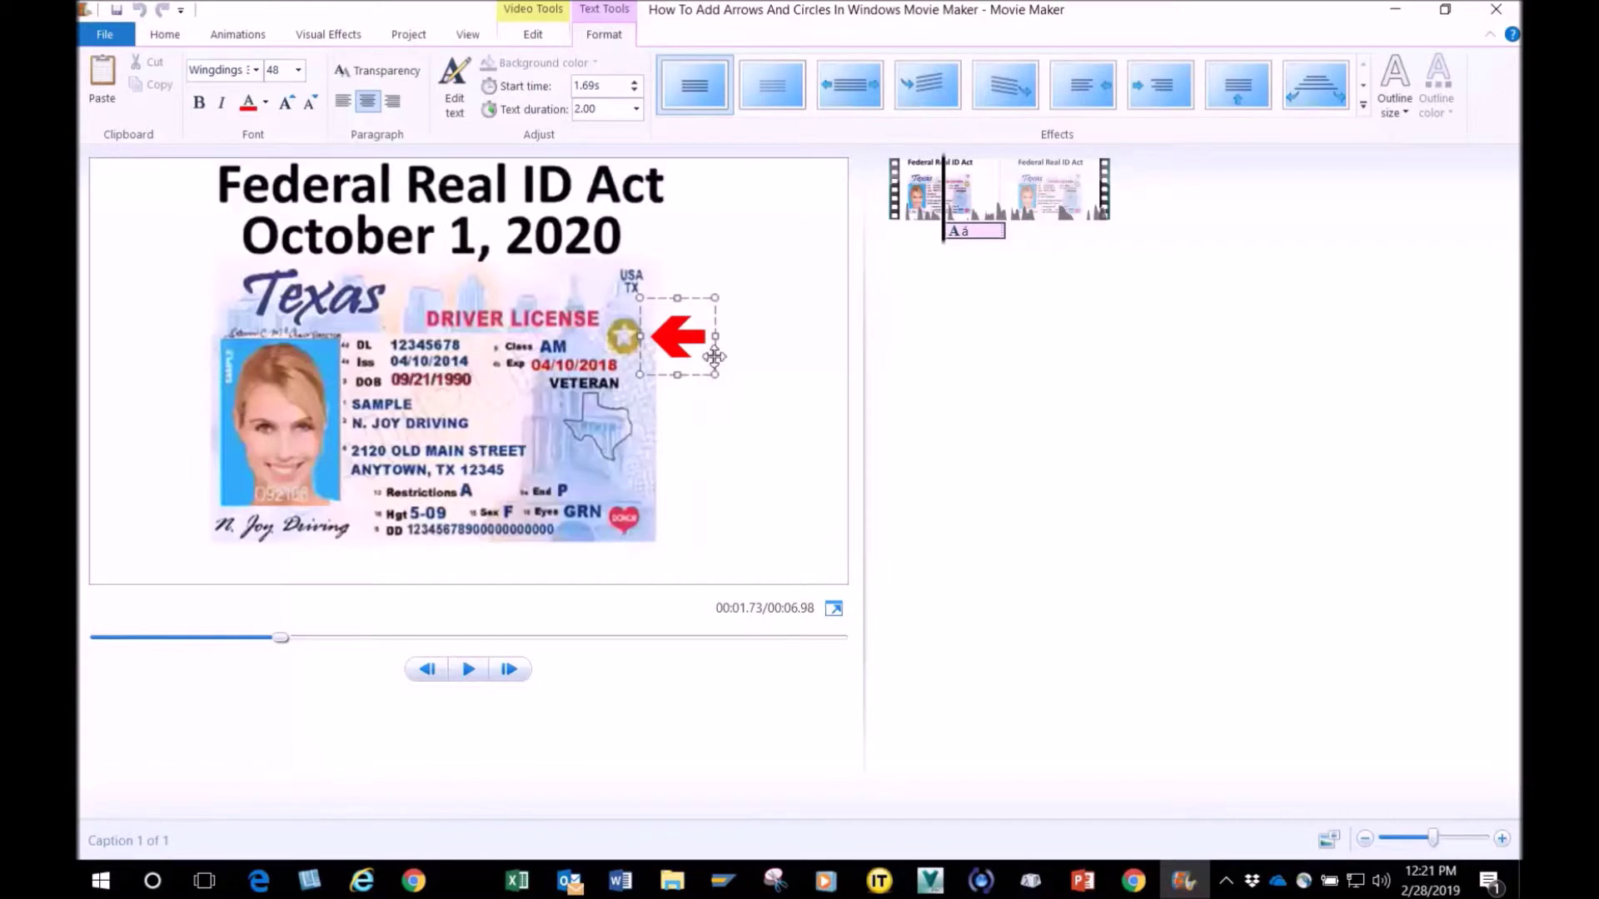
Move the red arrow right of the card and set its duration to 0.20 seconds
left_click_drag(714, 357, 834, 358)
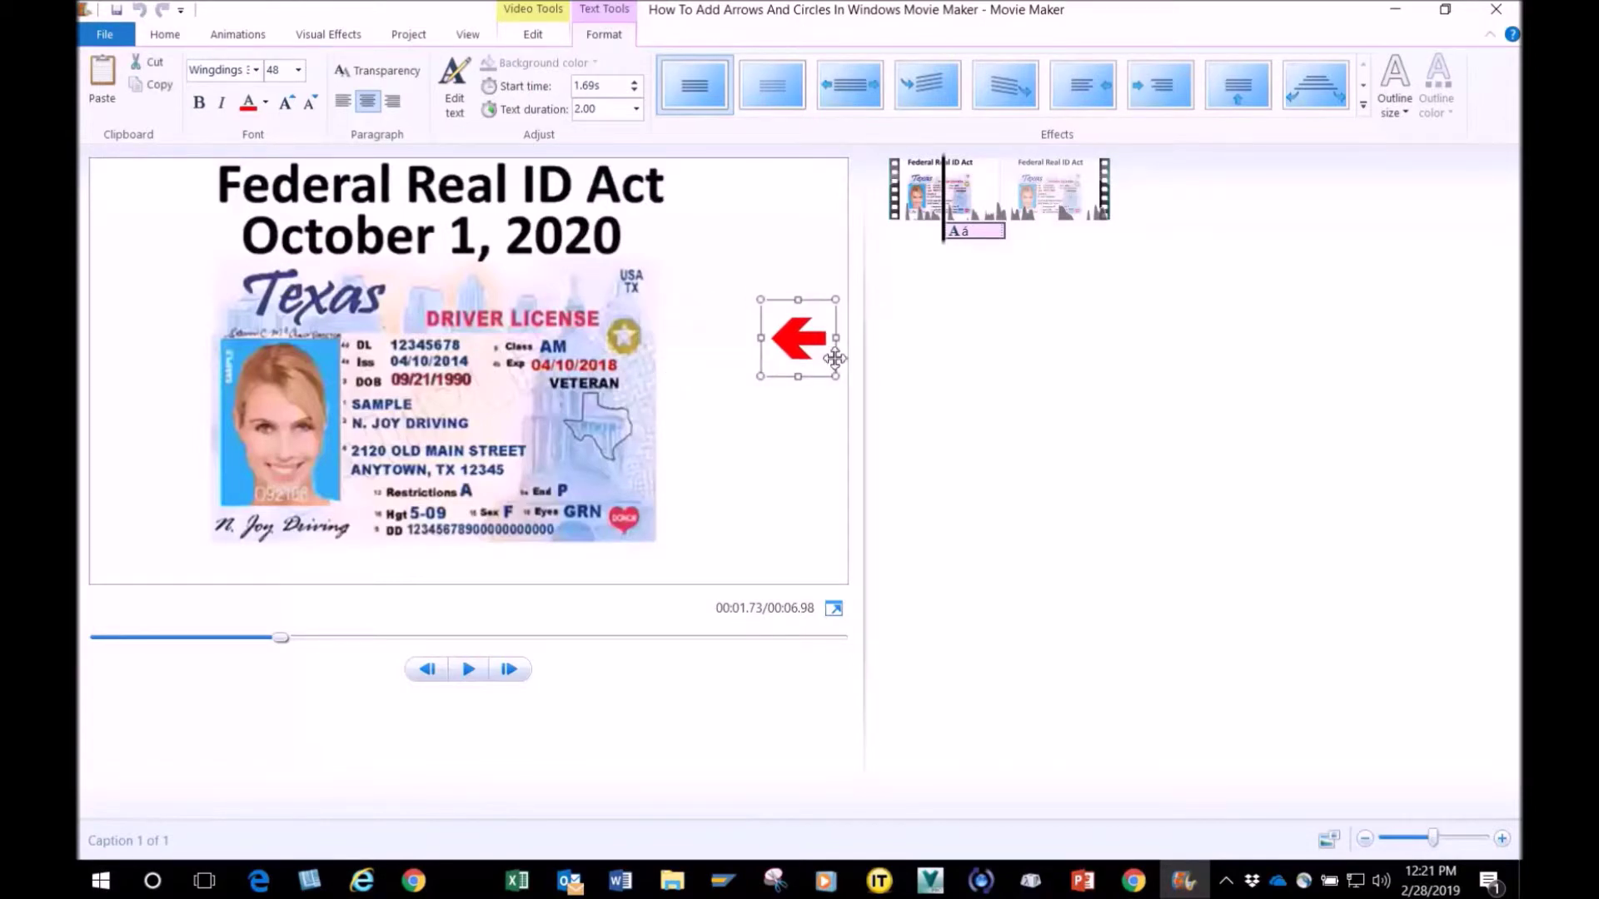
left_click(609, 116)
key("BackSpace")
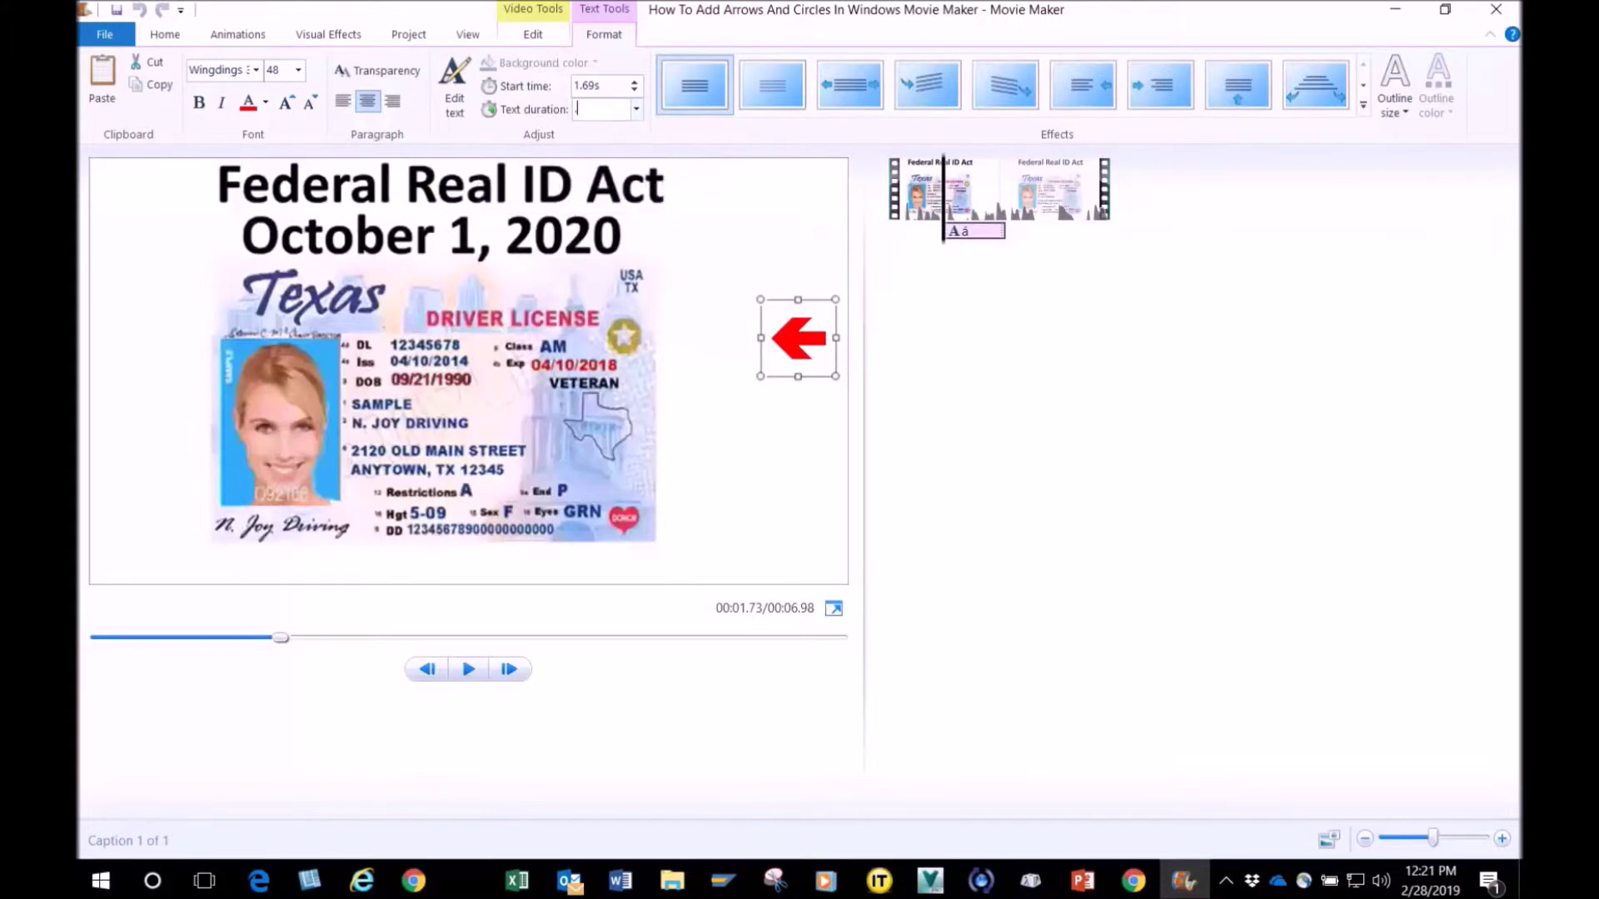
type(".2")
key("Return")
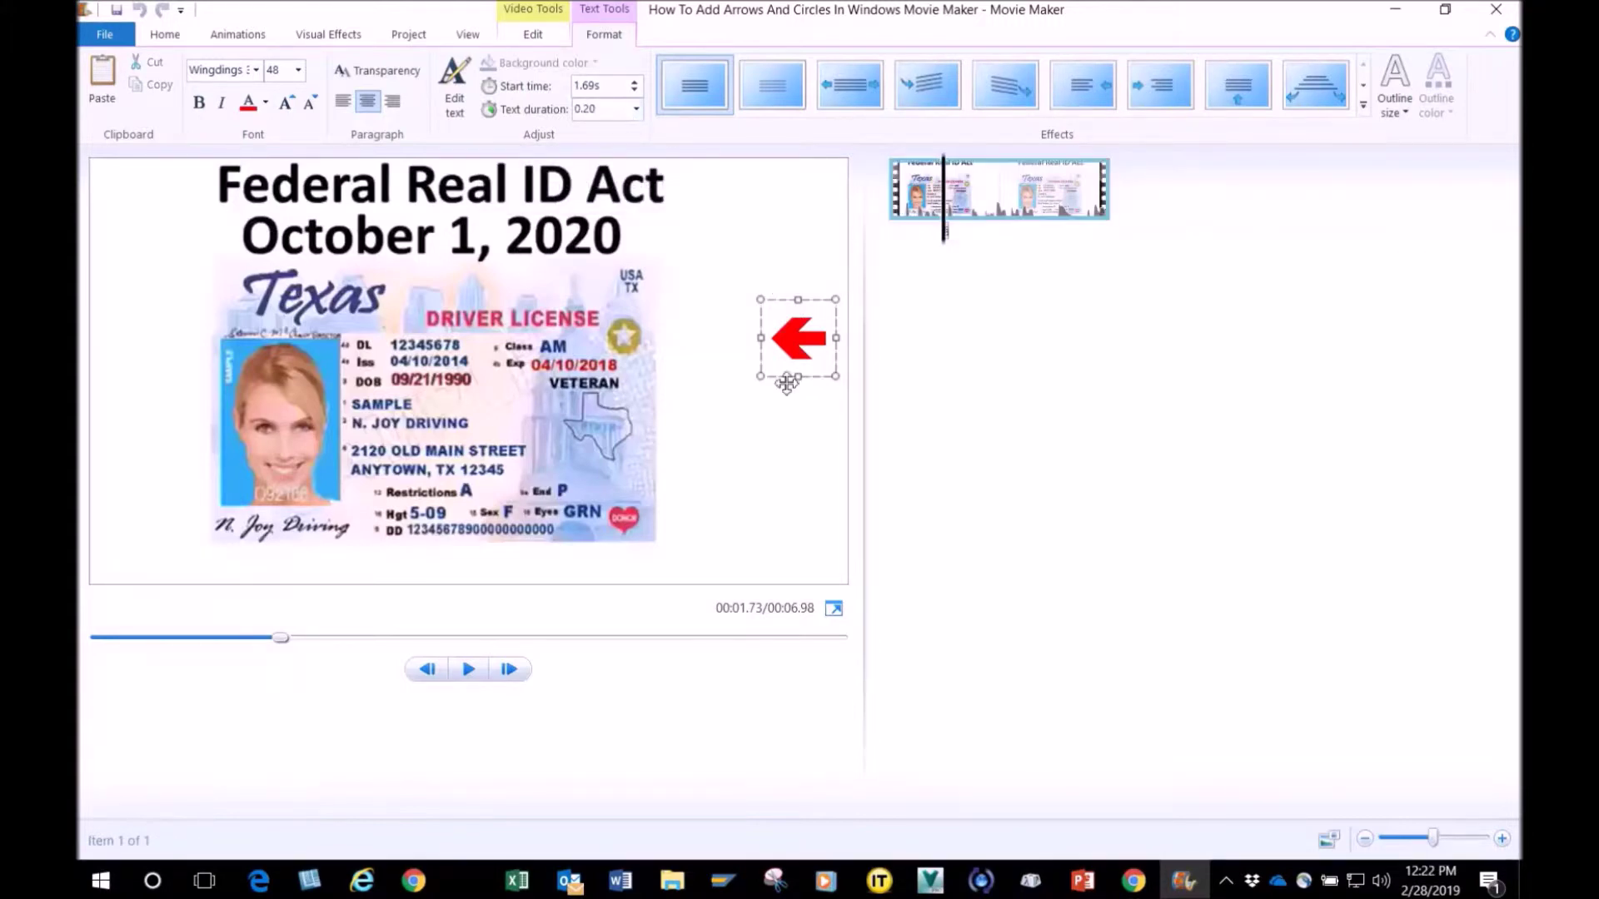
Copy the arrow caption, advance five frames, and paste a copy there
right_click(785, 377)
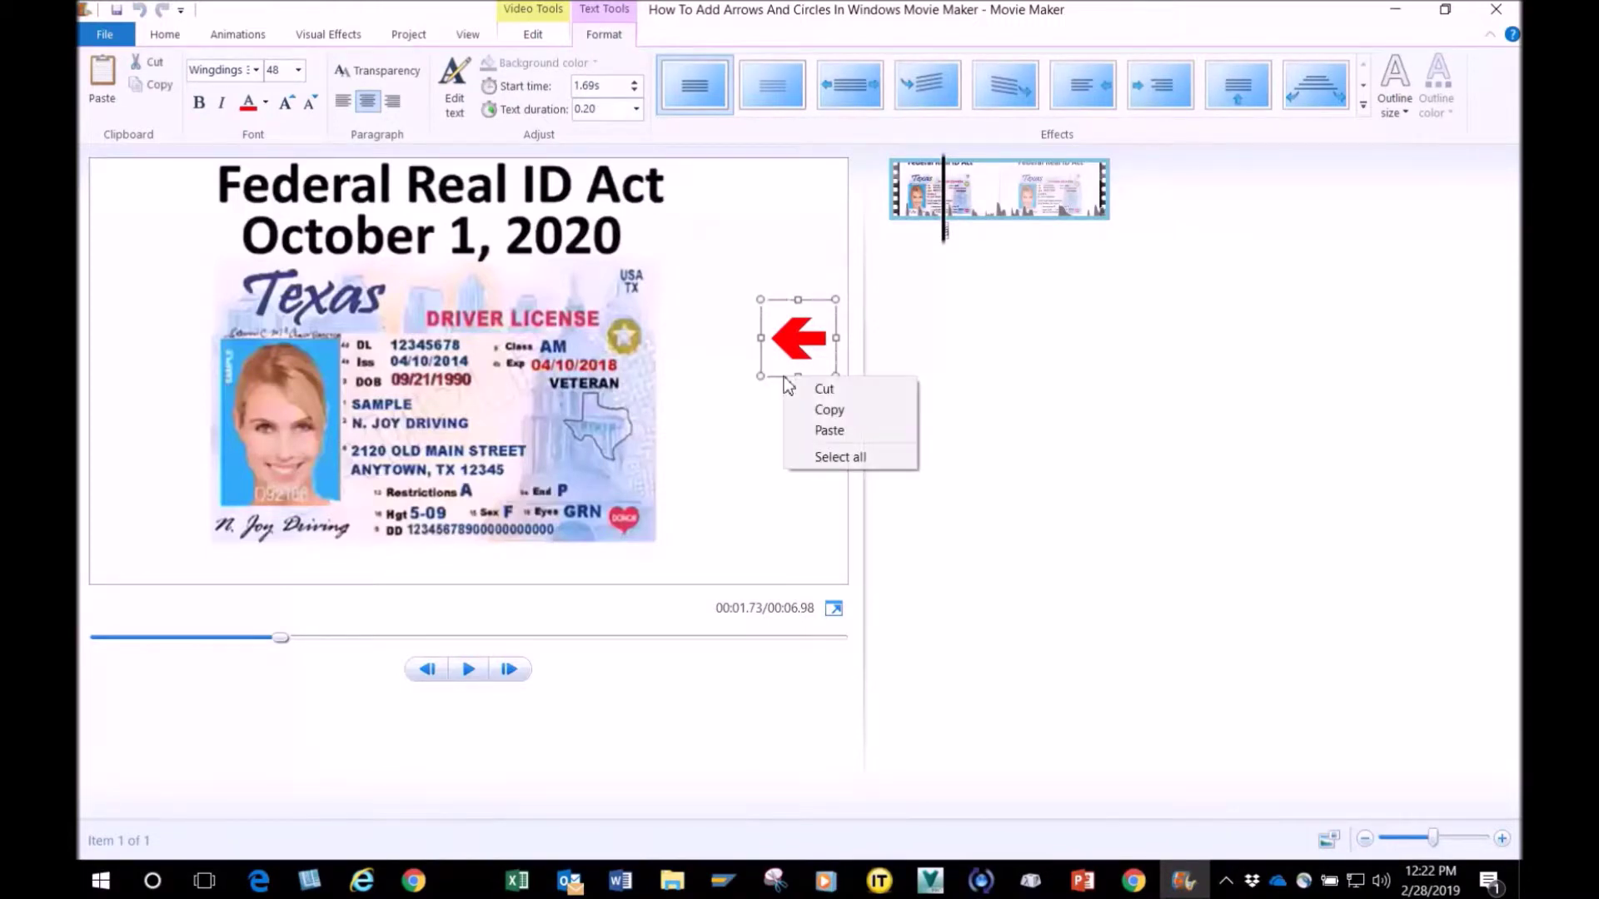
left_click(834, 409)
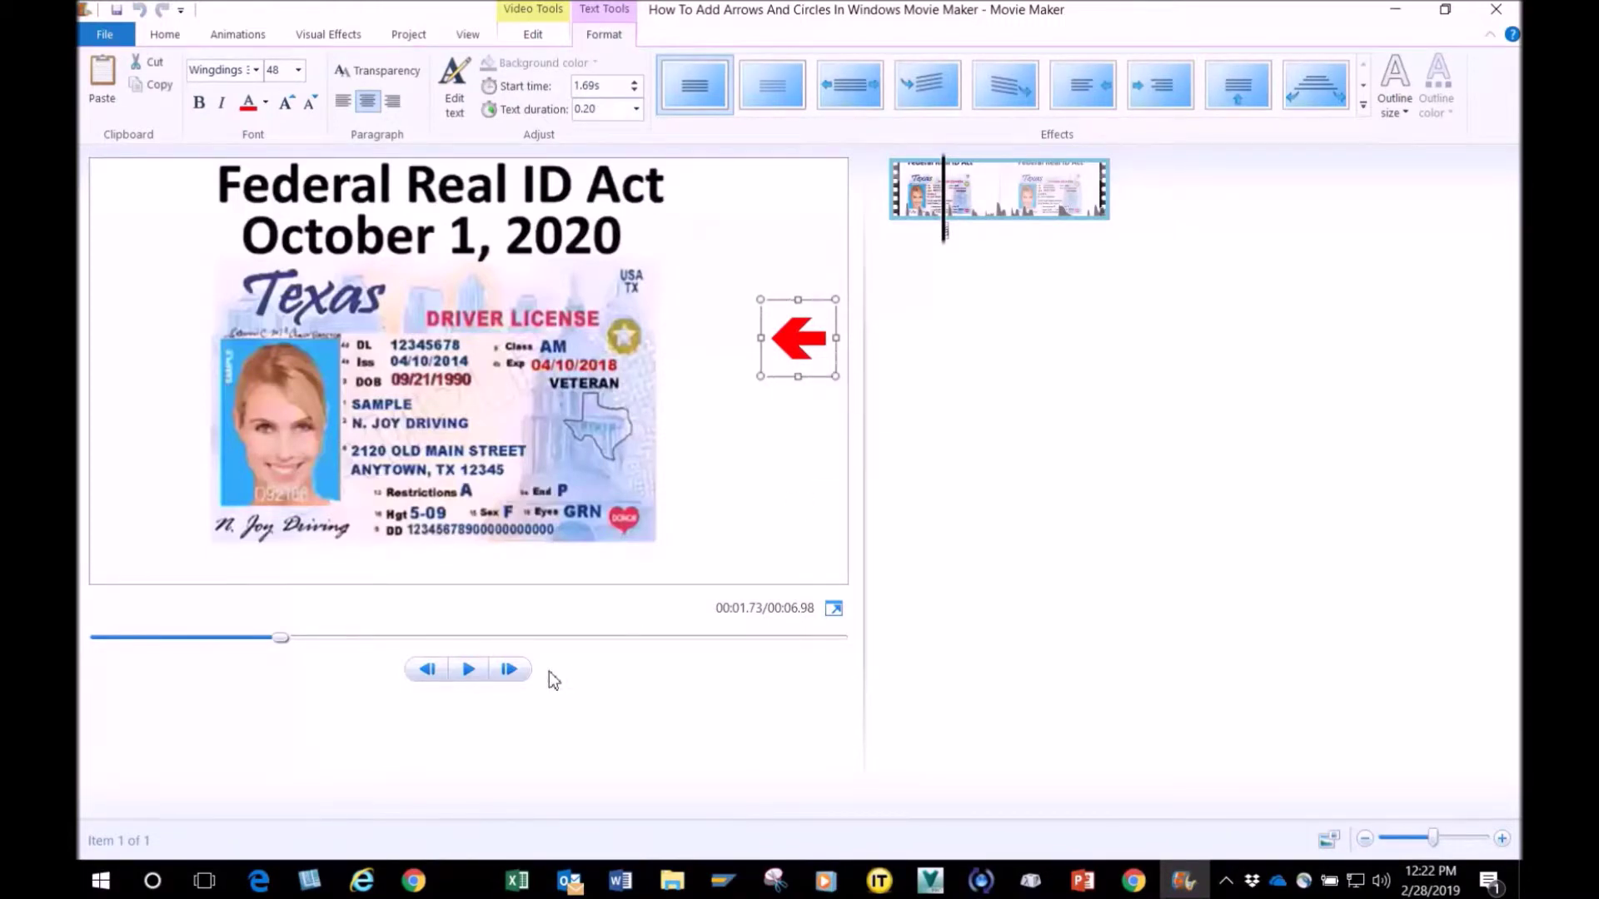
left_click(509, 669)
left_click(509, 670)
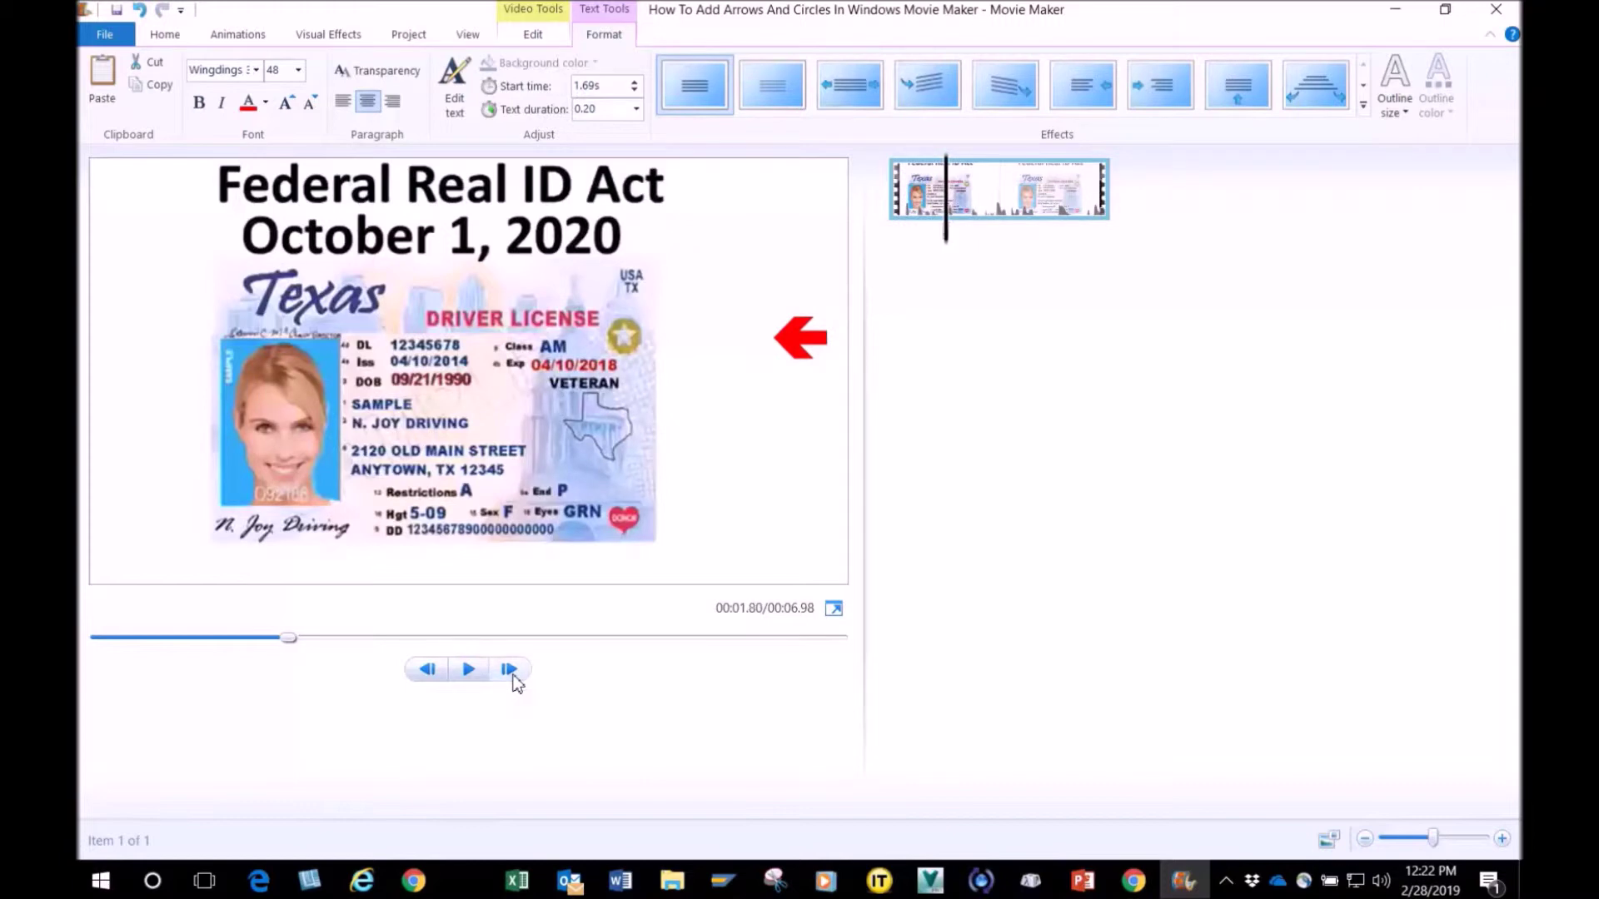
left_click(509, 670)
left_click(509, 669)
left_click(508, 669)
left_click(508, 669)
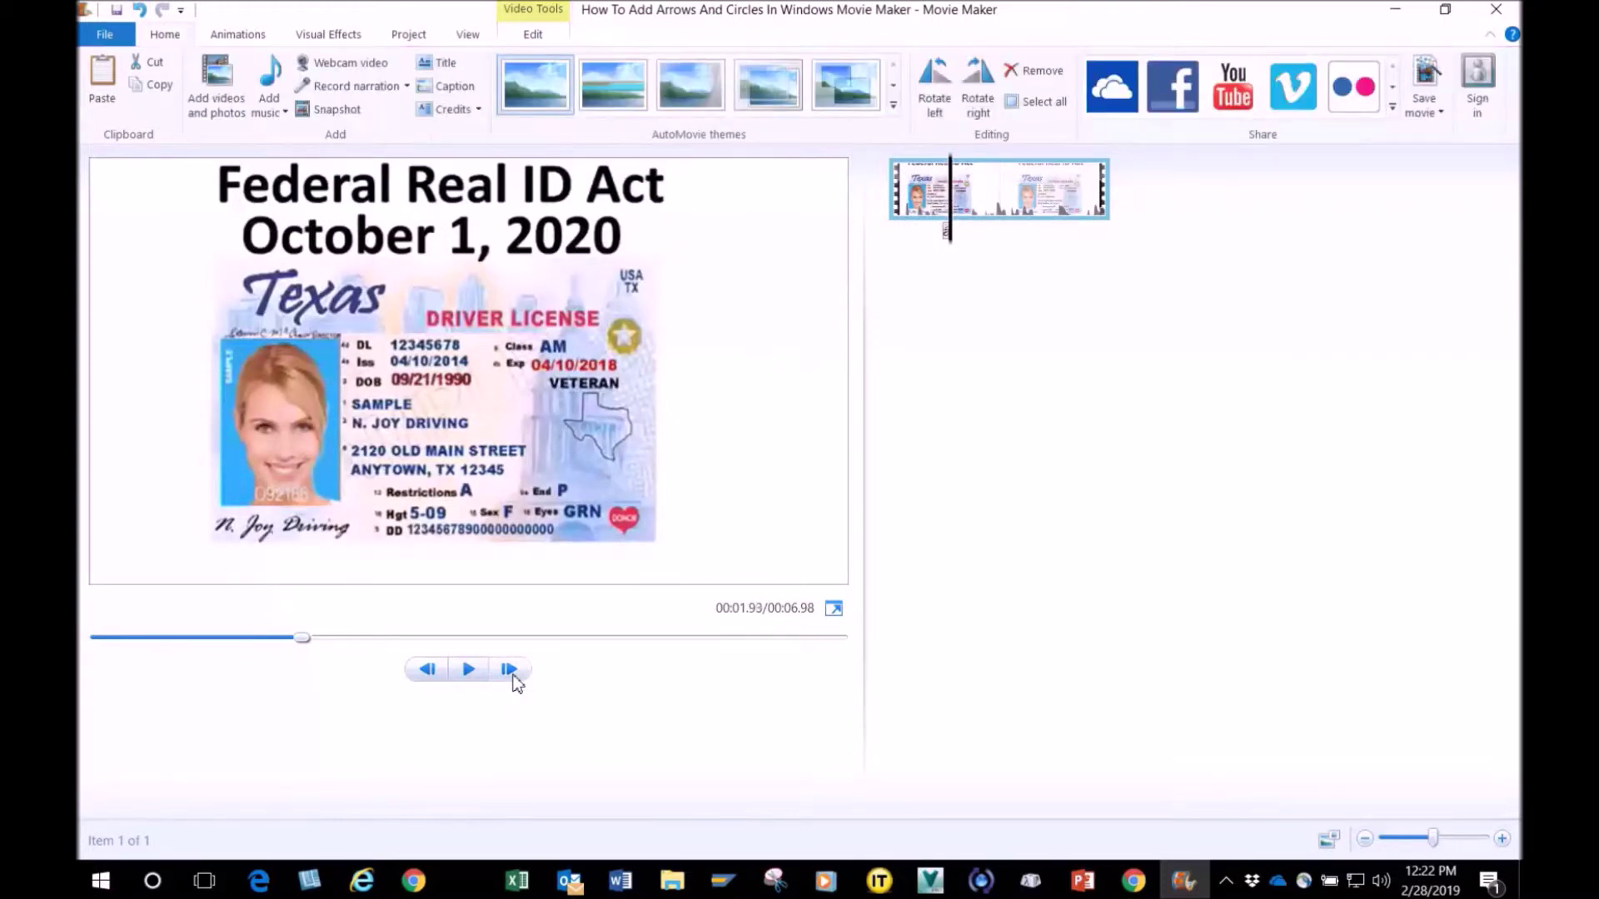
key("ctrl+v")
Shift the pasted arrow slightly left, shorten its duration, copy it, and advance three frames
left_click_drag(778, 373, 752, 381)
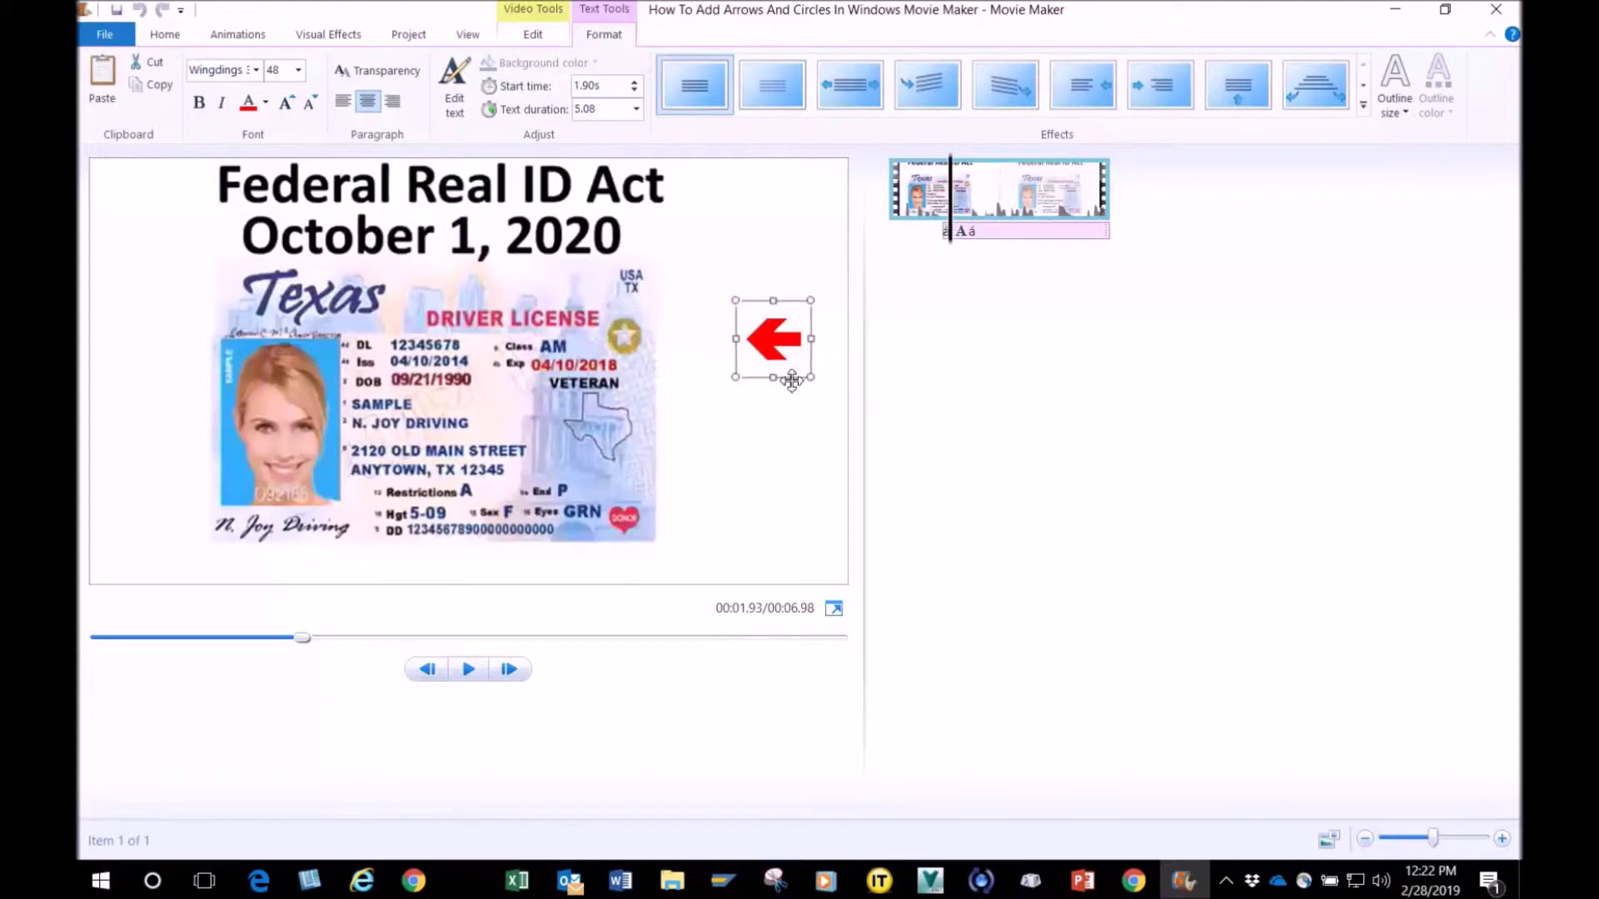
key("Tab")
type("2")
right_click(805, 382)
left_click(846, 418)
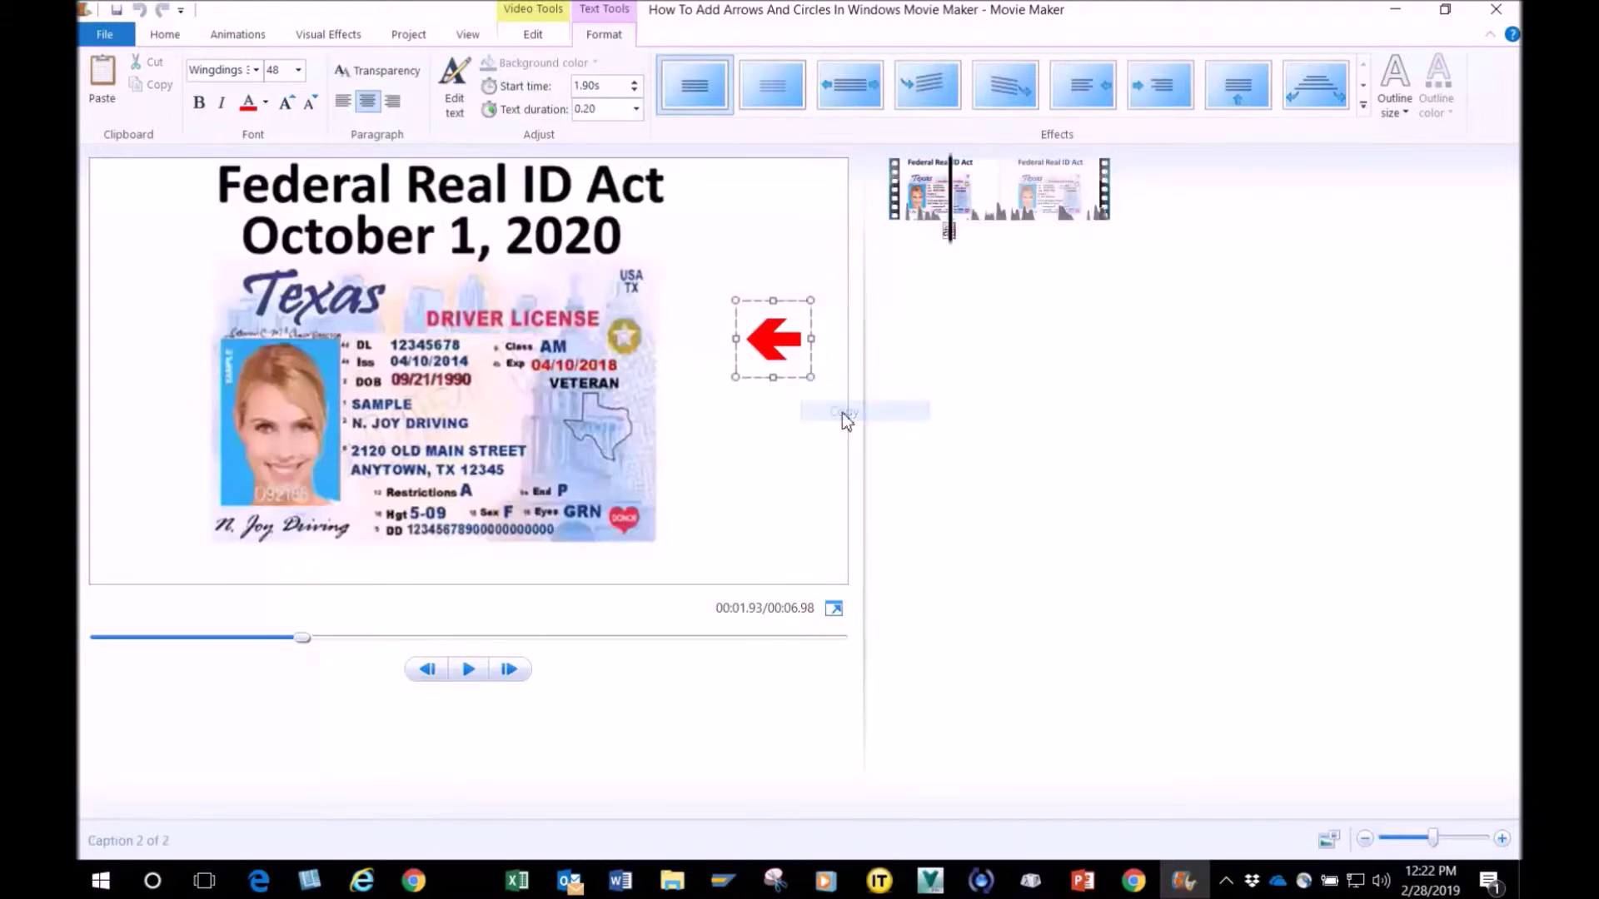
left_click(507, 671)
left_click(508, 671)
left_click(508, 670)
left_click(508, 671)
left_click(508, 670)
left_click(508, 670)
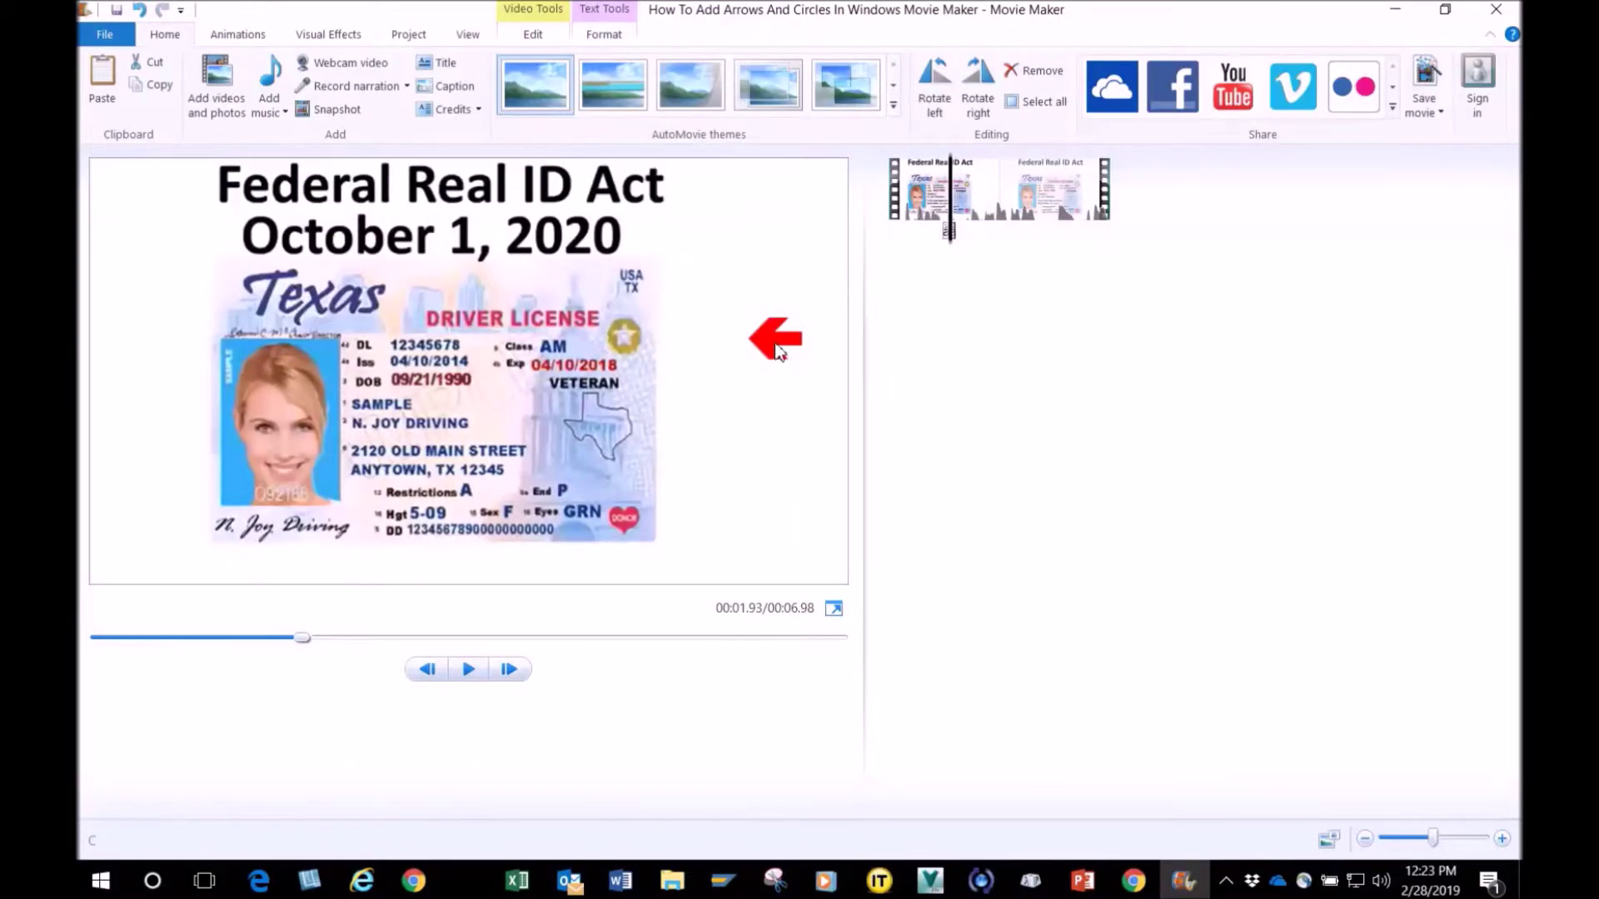
Copy the arrow, advance four frames, and place the next arrow further left lasting 0.2 s
left_click(775, 348)
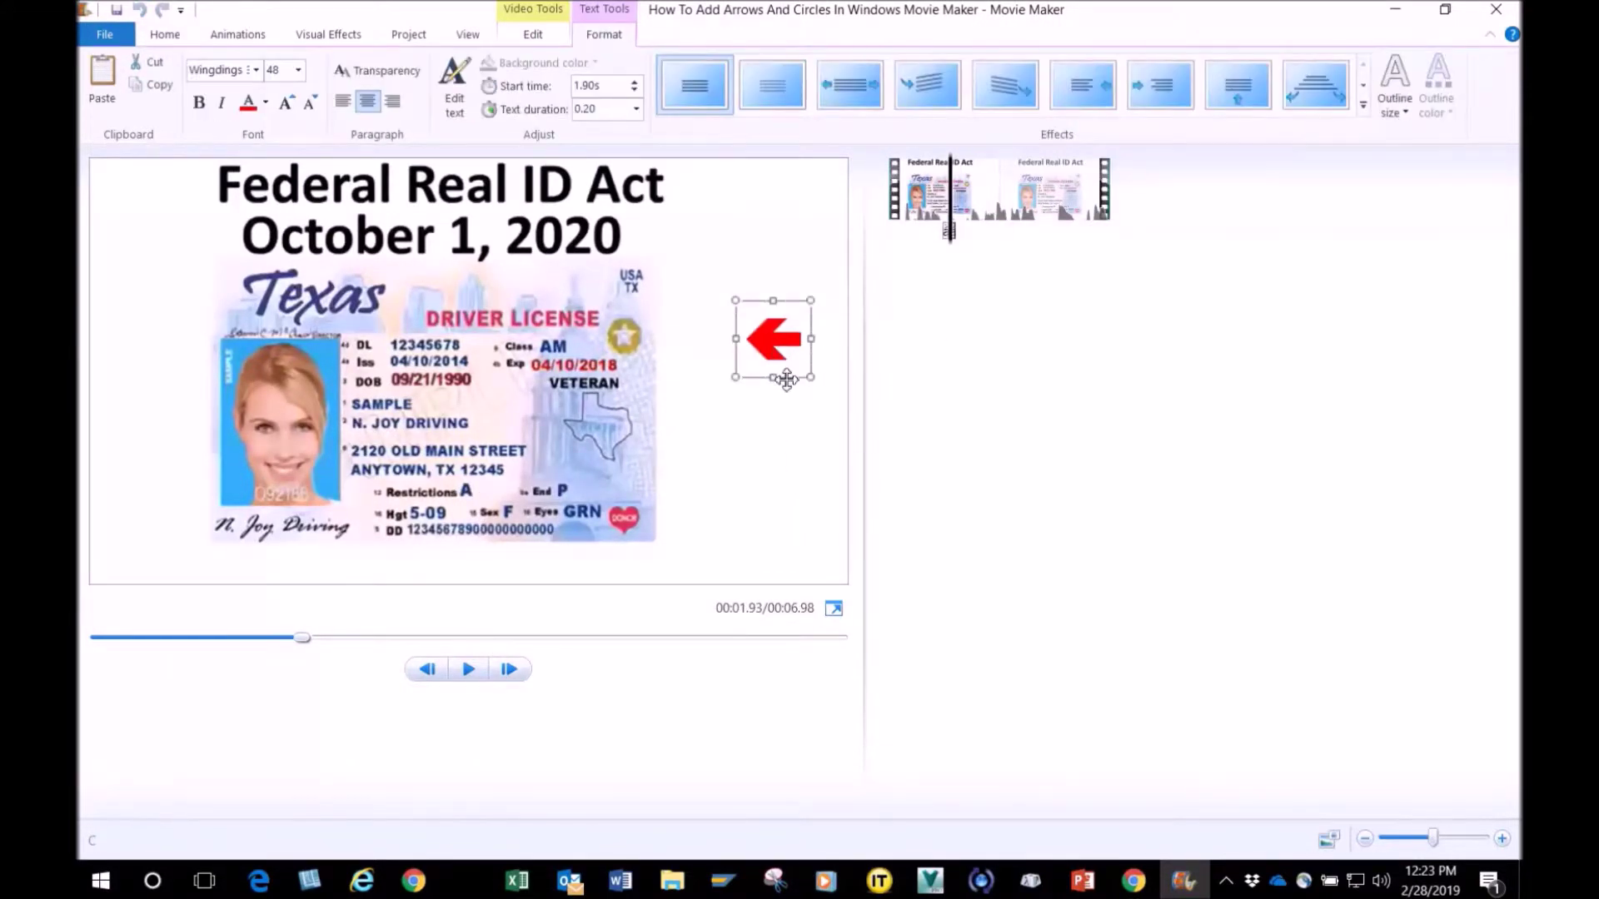
right_click(782, 373)
left_click(828, 414)
left_click(509, 671)
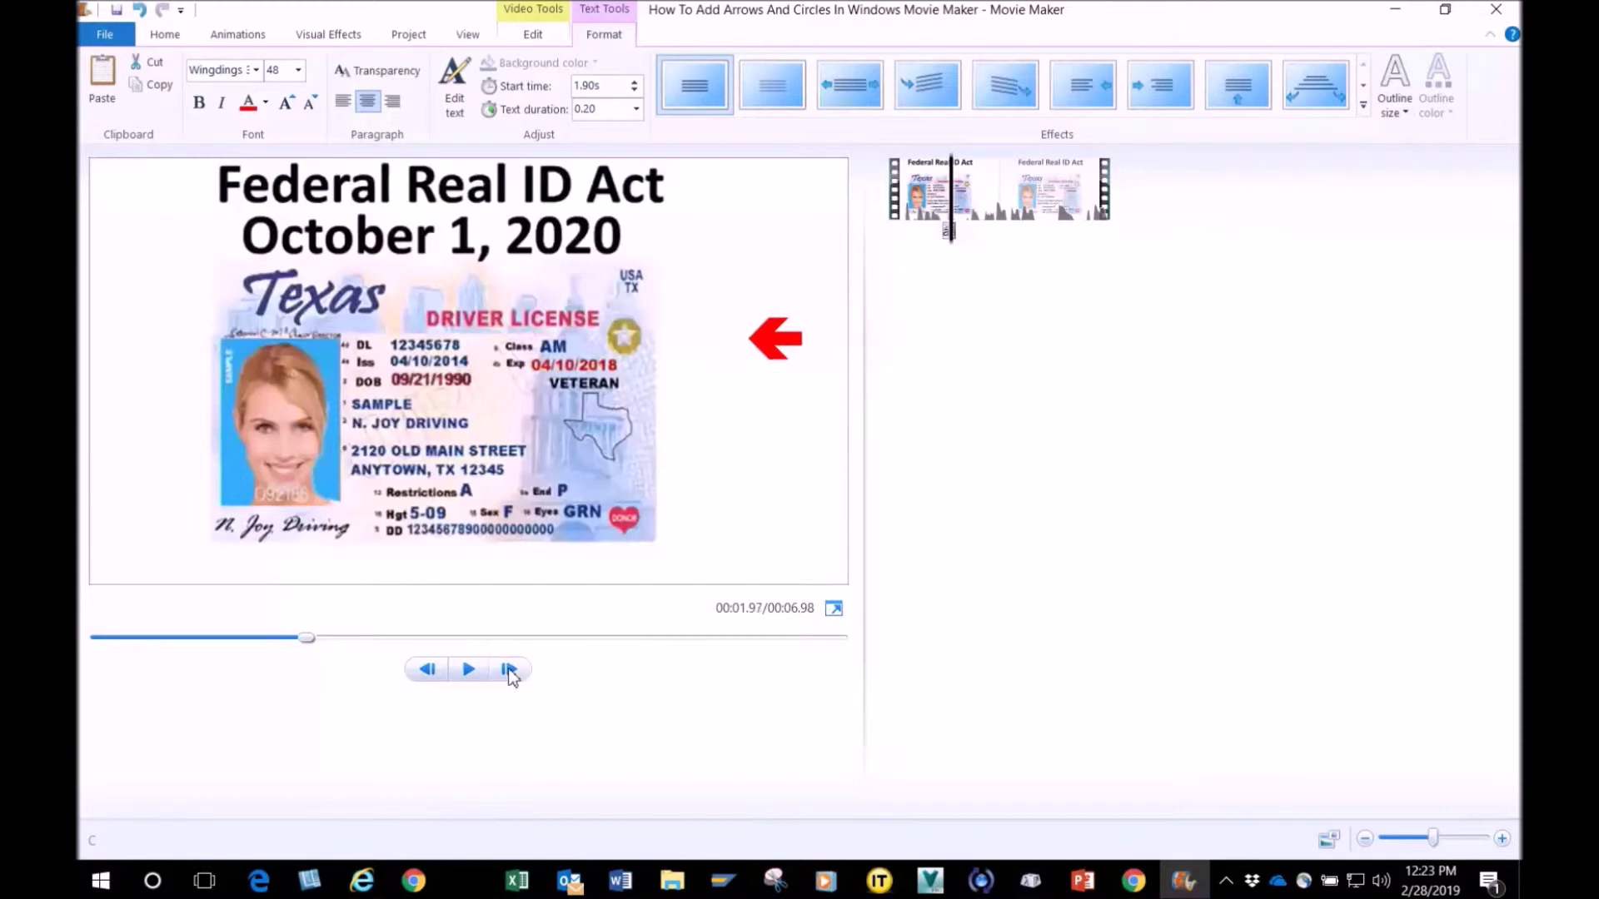
left_click(509, 671)
left_click(509, 671)
left_click(509, 671)
left_click(509, 670)
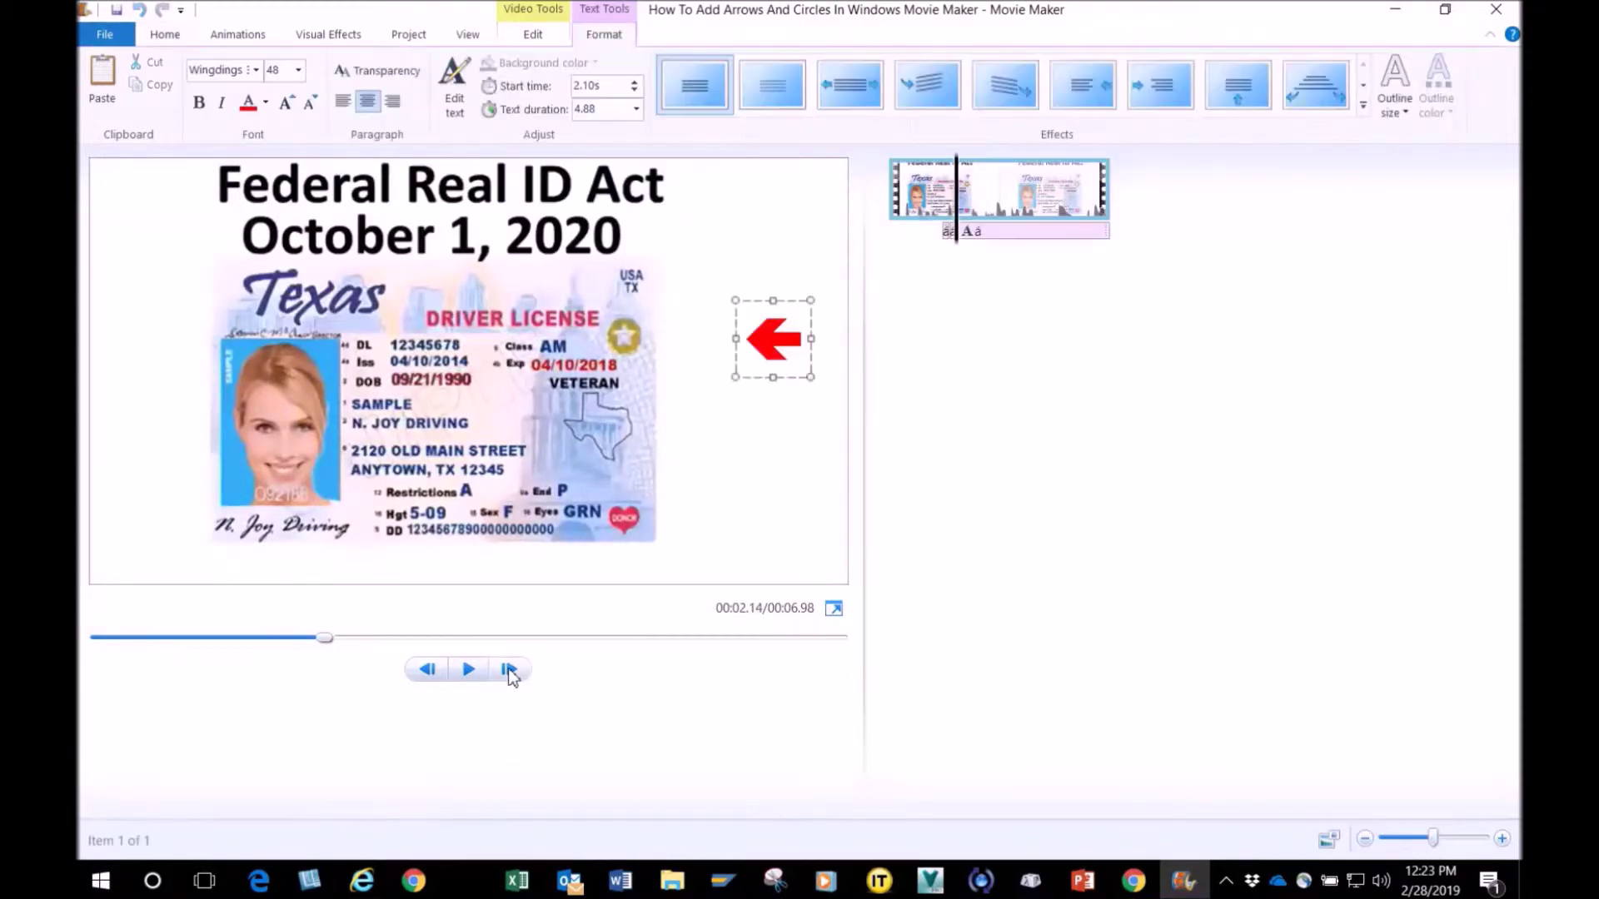
left_click_drag(757, 383, 732, 385)
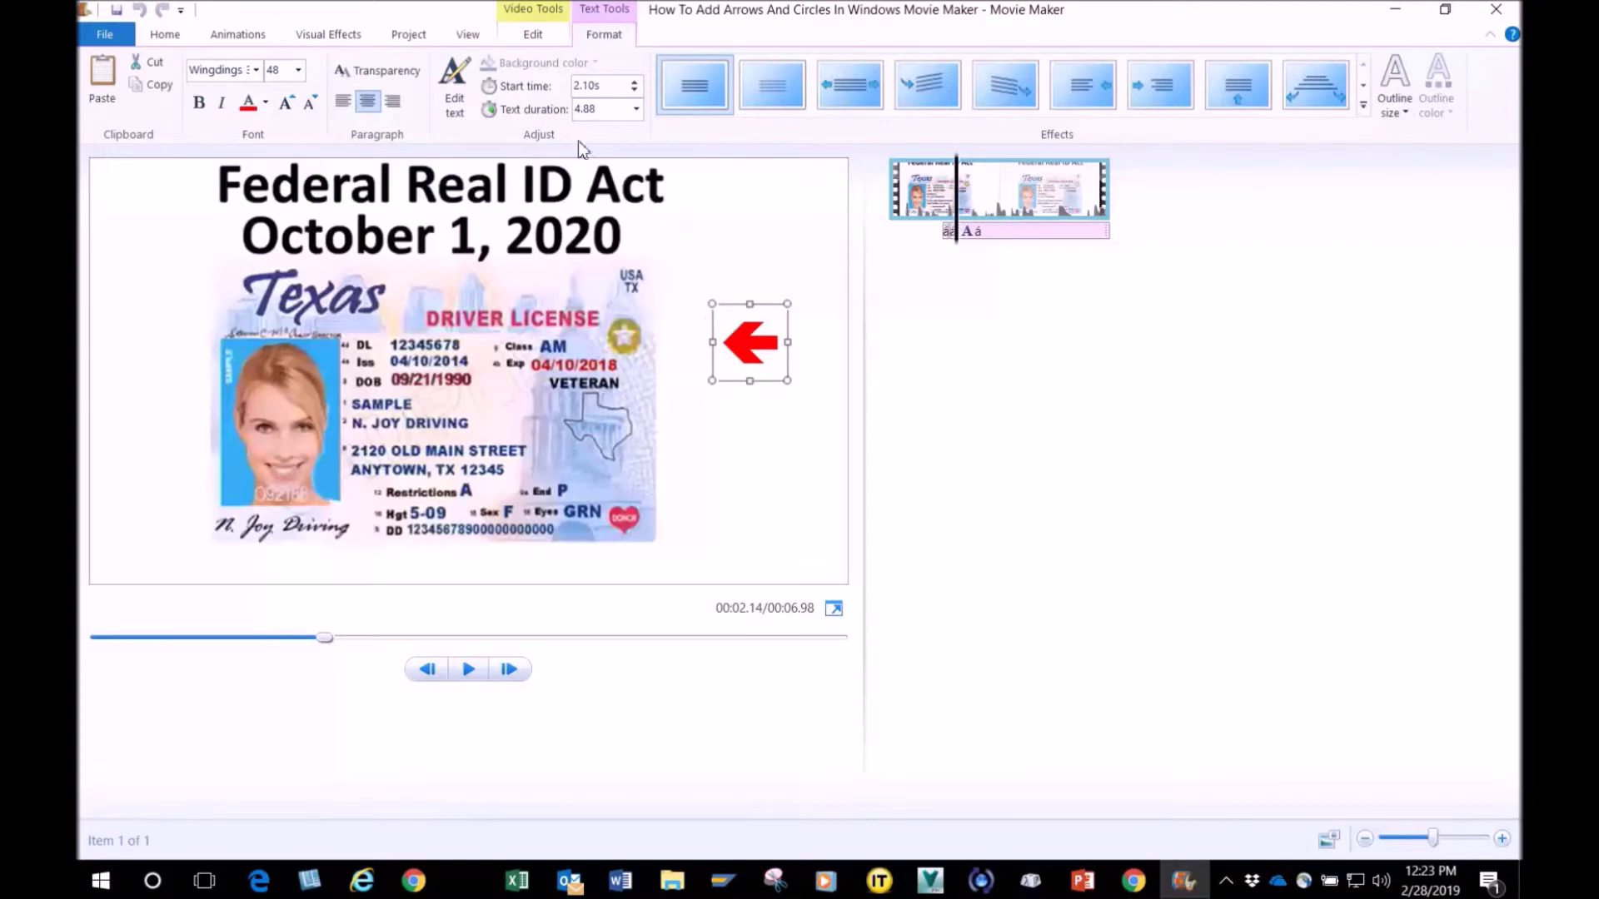
left_click_drag(575, 109, 612, 121)
type("0.2")
left_click(767, 383)
Copy the arrow, step ahead, and move the new copy closer to the seal for 0.2 s
right_click(767, 383)
left_click(729, 500)
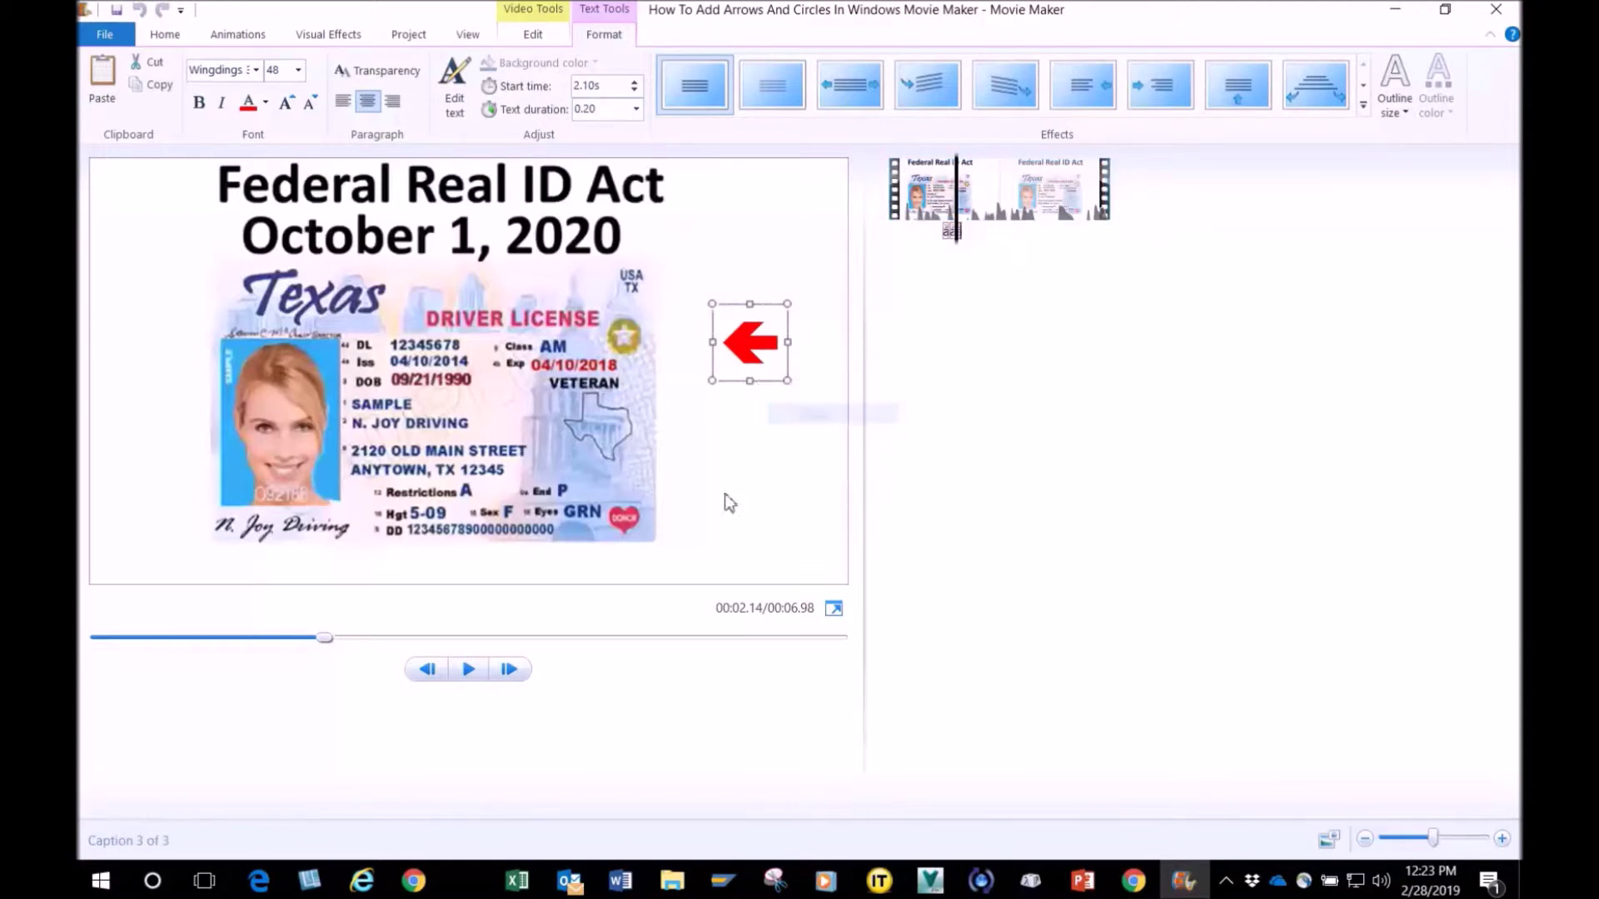
left_click(522, 672)
left_click(521, 672)
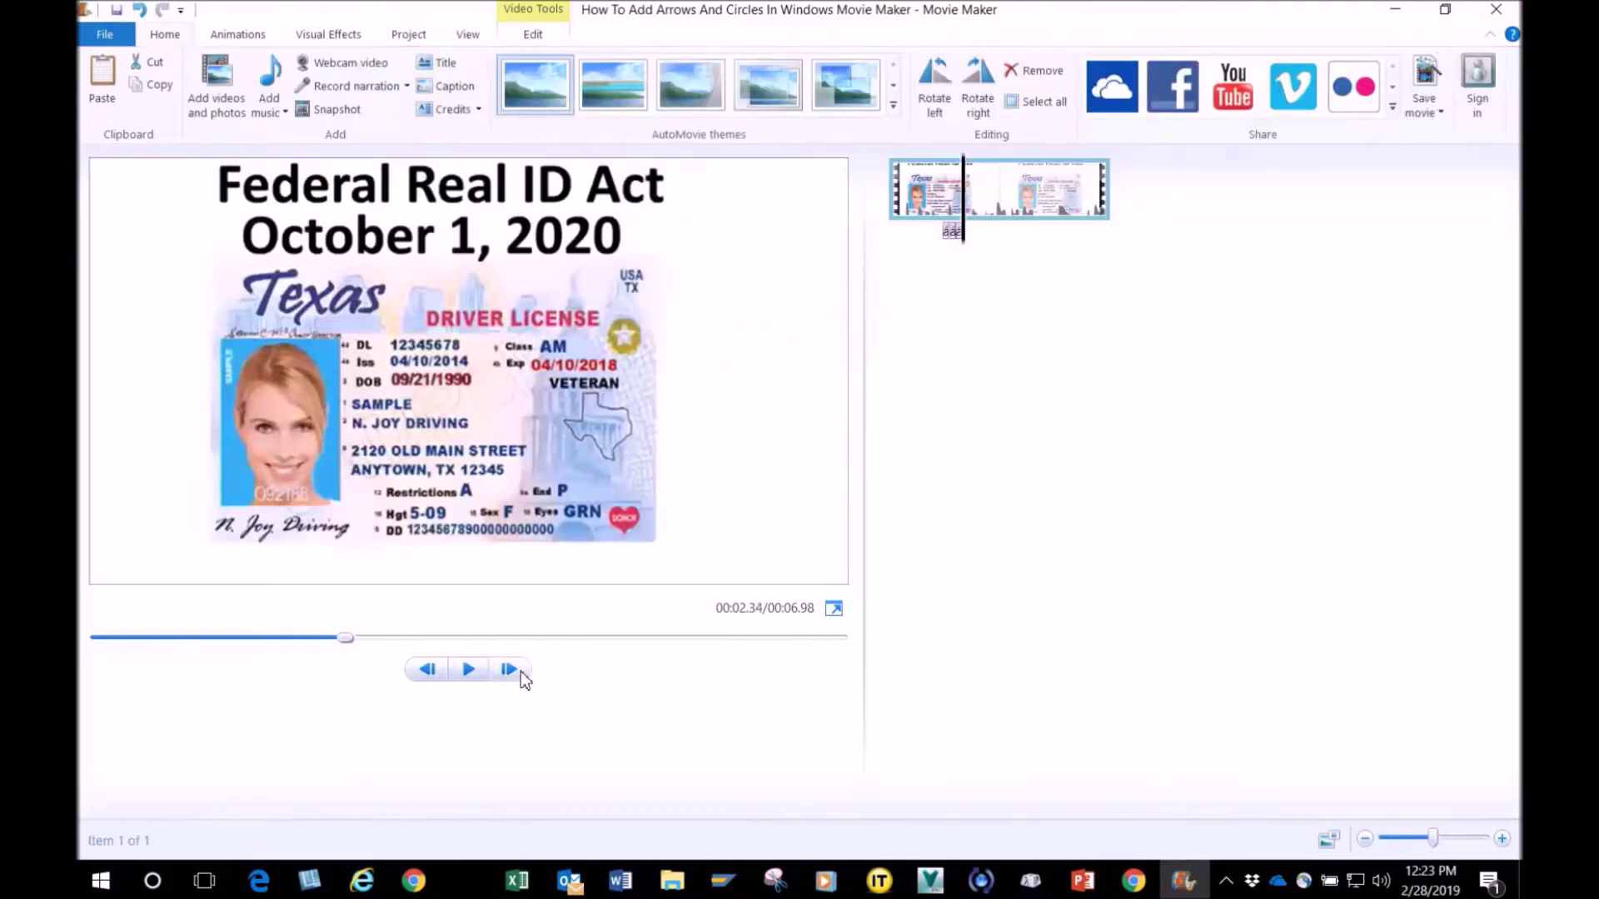
left_click(749, 345)
left_click_drag(731, 376, 696, 387)
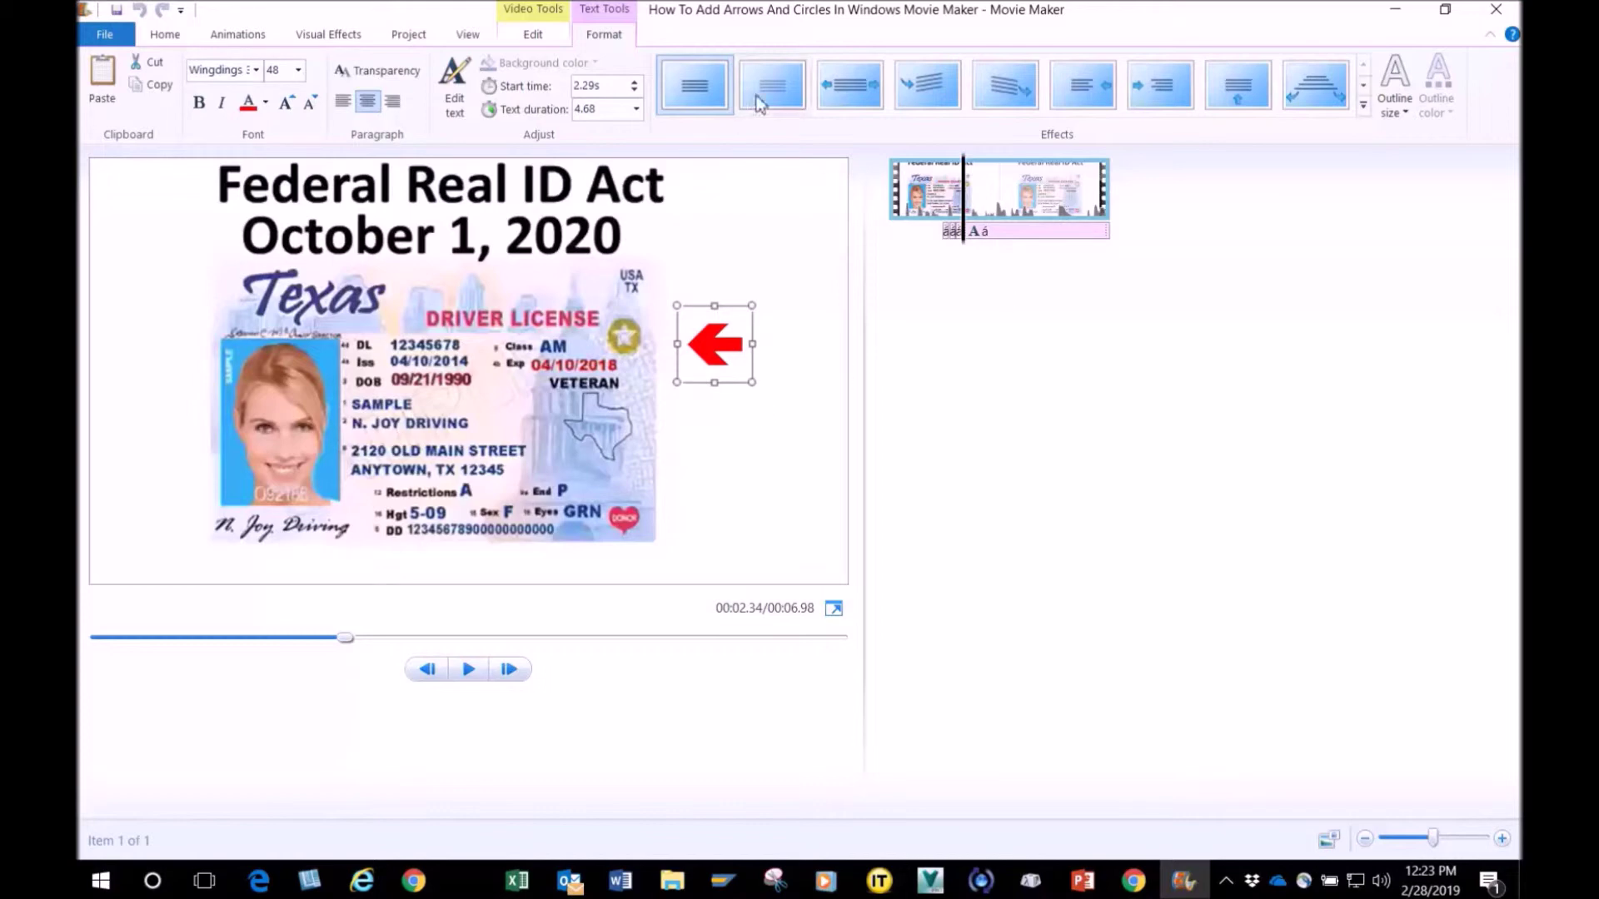
double_click(619, 109)
type(".2")
left_click(504, 670)
Copy the arrow, advance three frames, paste, and slide it to touch the star seal for 0.20 s
left_click(724, 364)
right_click(728, 379)
left_click(773, 416)
left_click(509, 669)
left_click(509, 669)
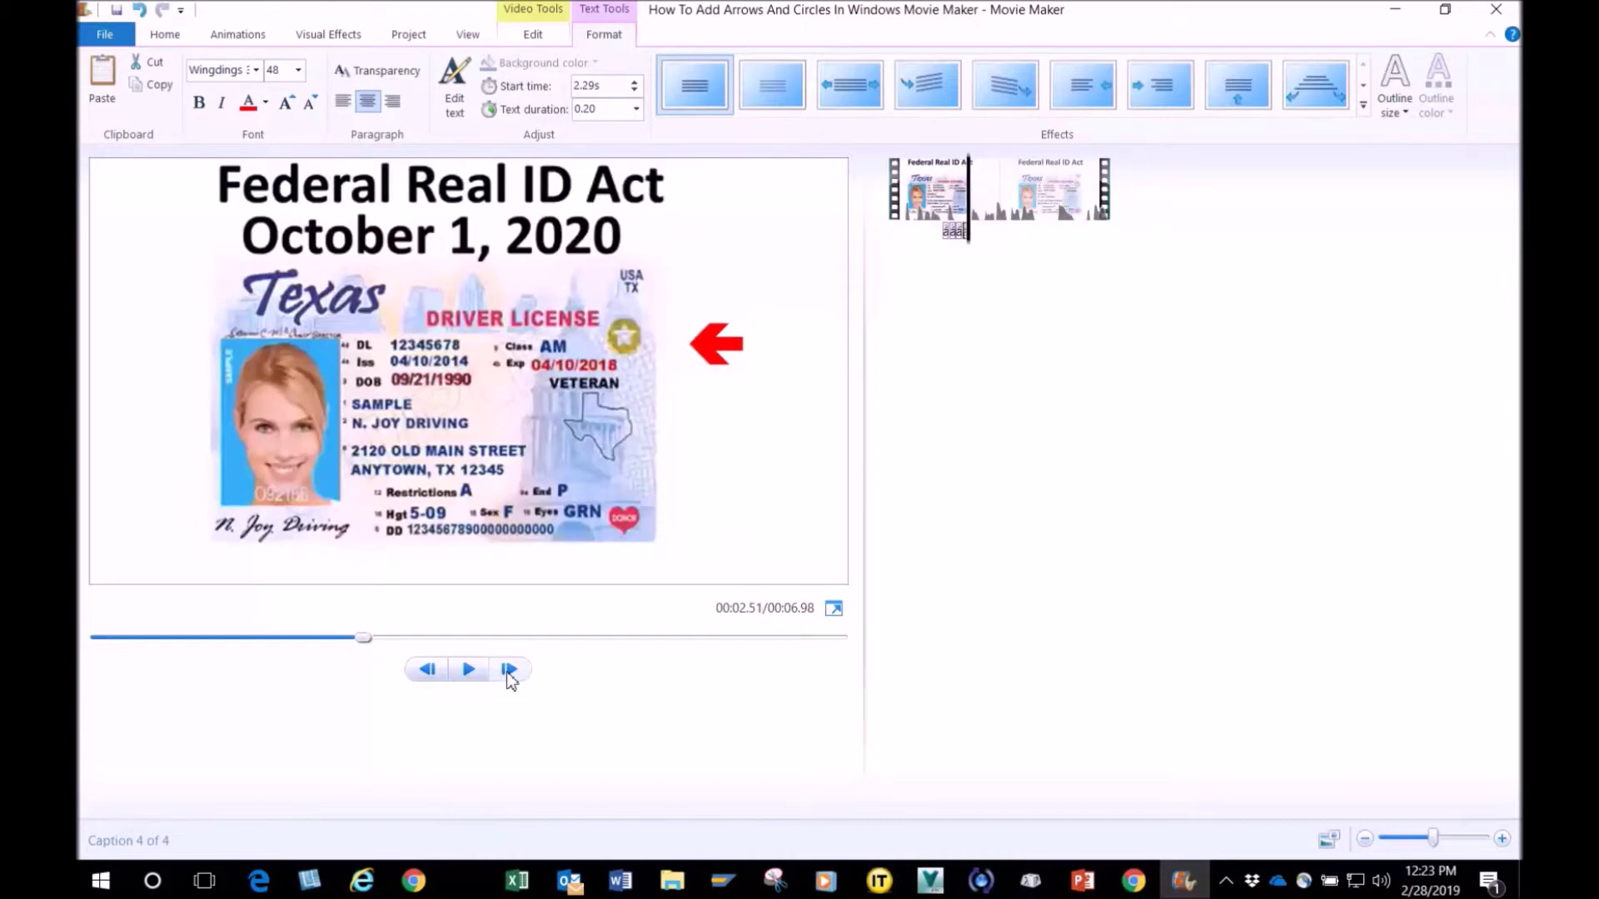
left_click(508, 670)
key("ctrl+v")
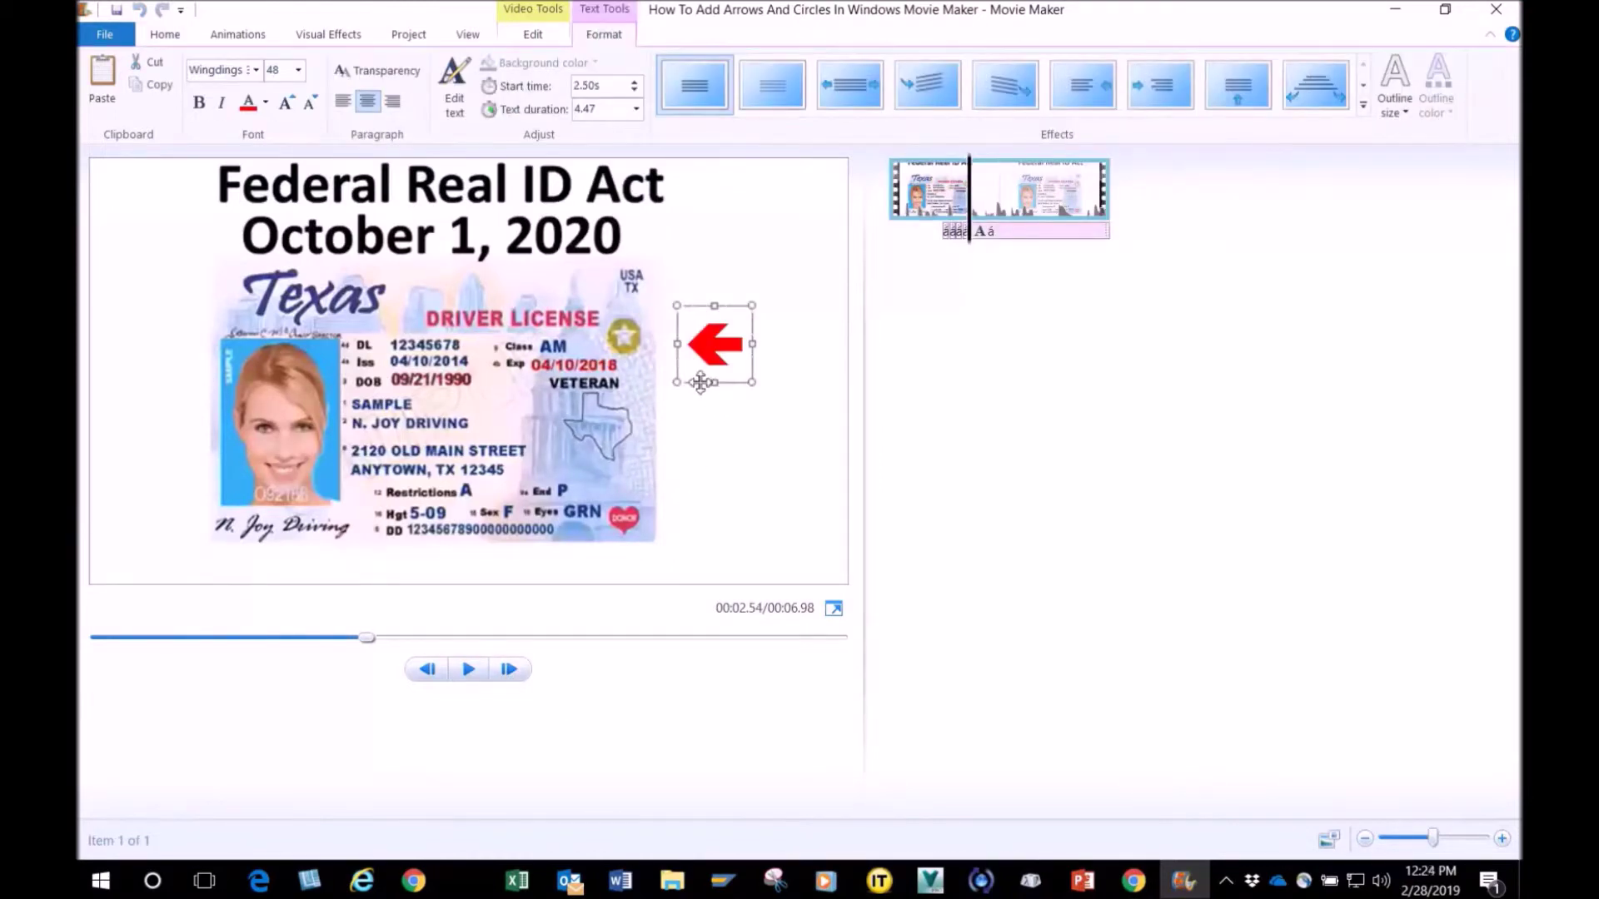
left_click_drag(700, 382, 664, 385)
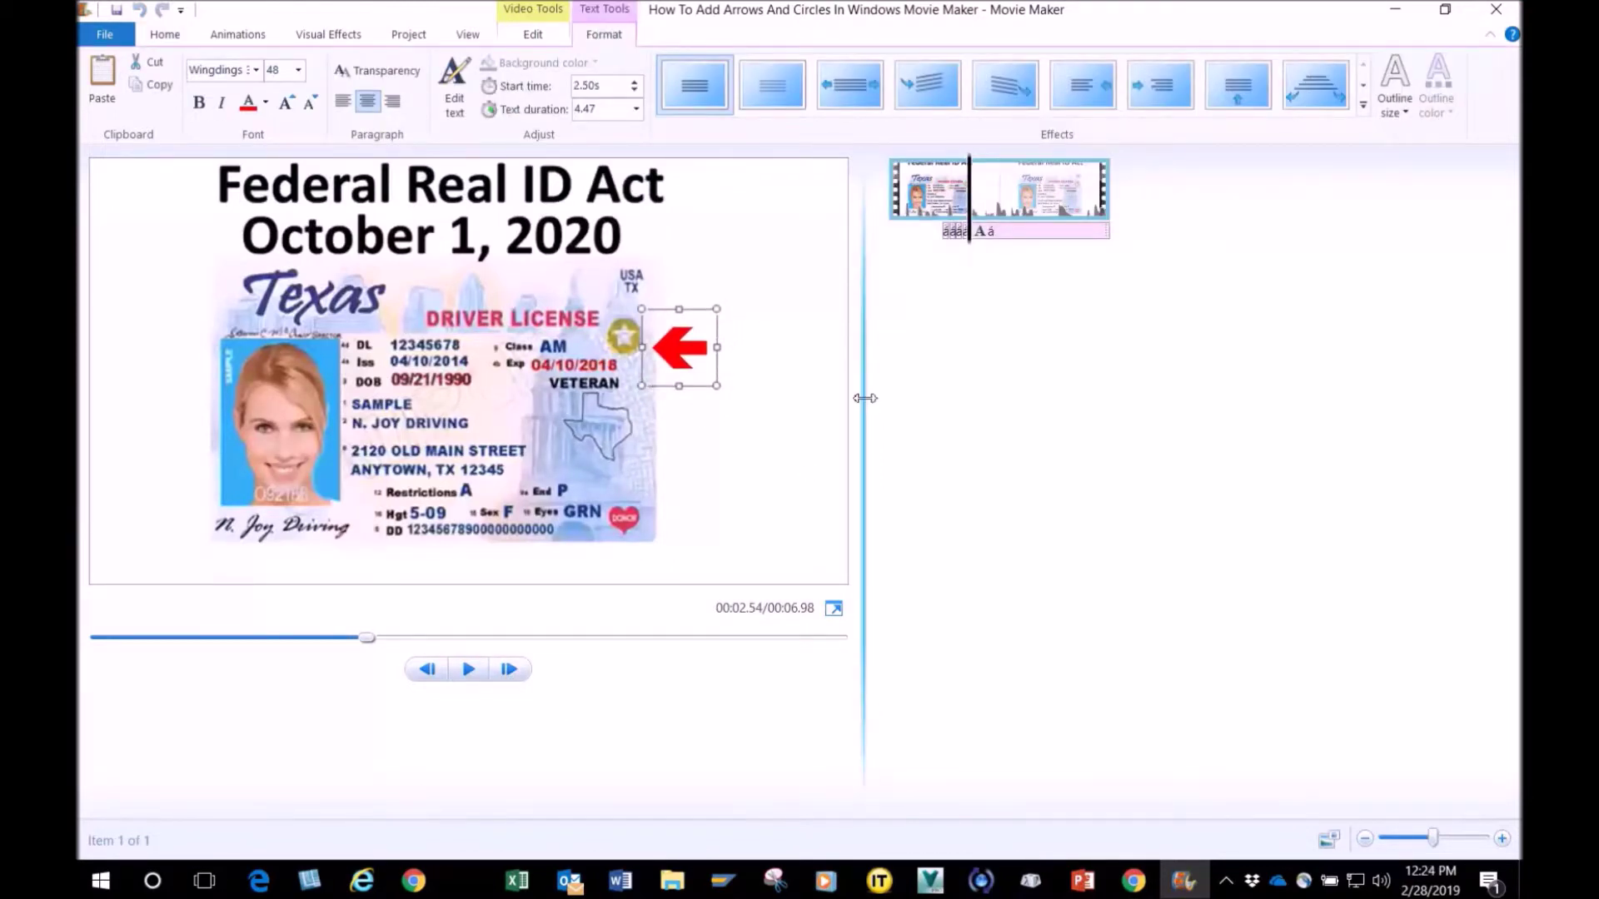
left_click(620, 110)
type("0.20")
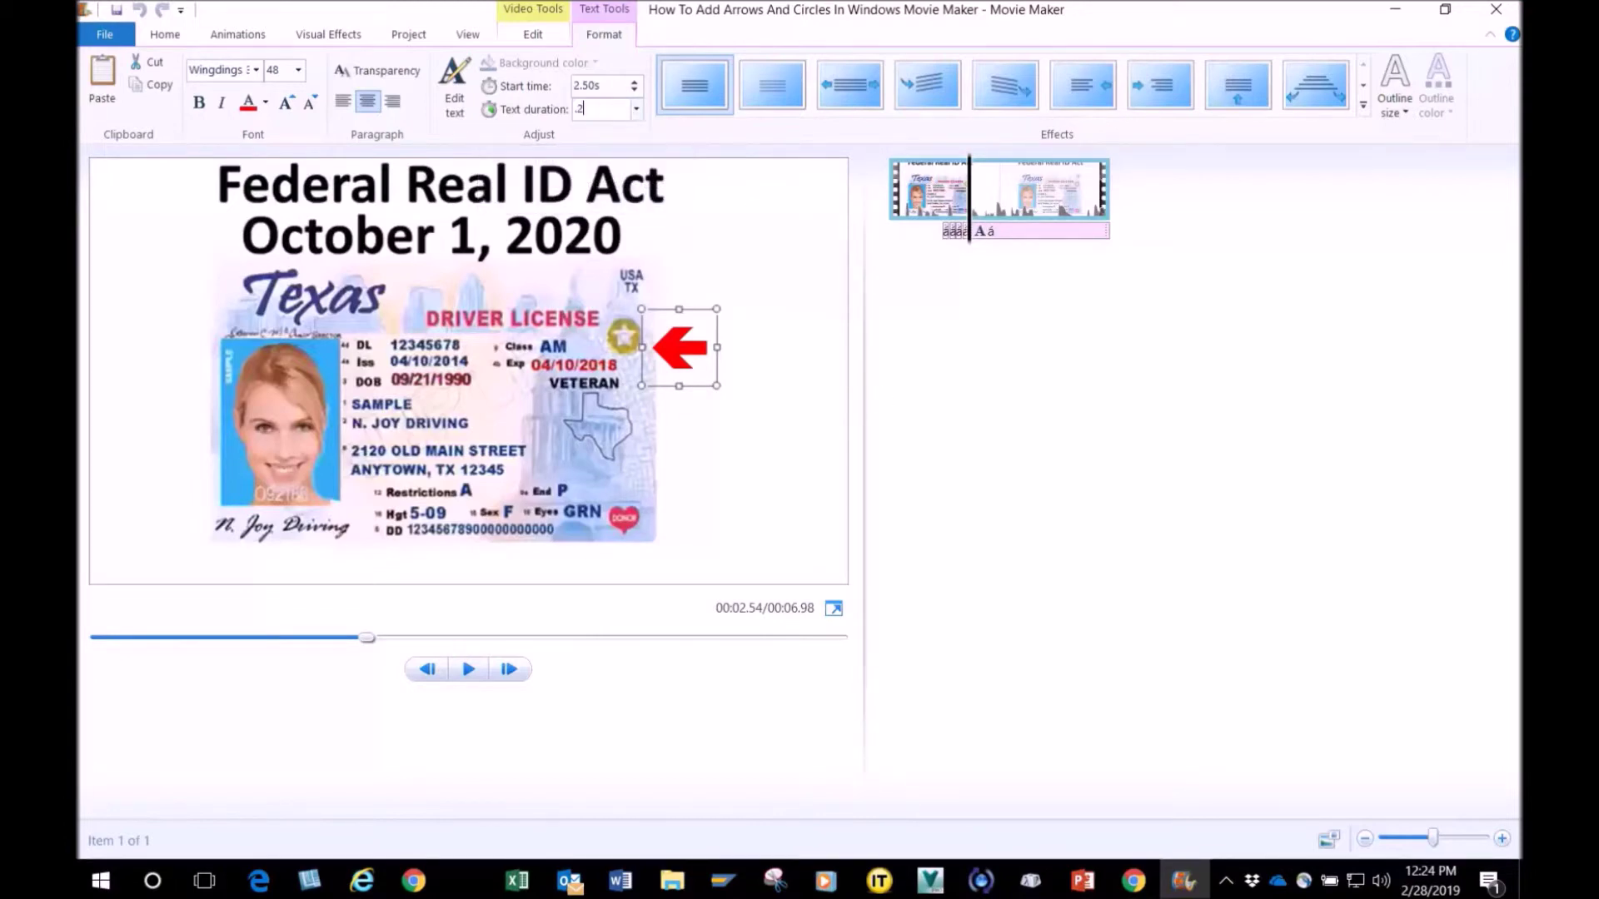
left_click(508, 669)
Add a final 0.2-second arrow copy sitting on the edge of the seal
left_click(512, 672)
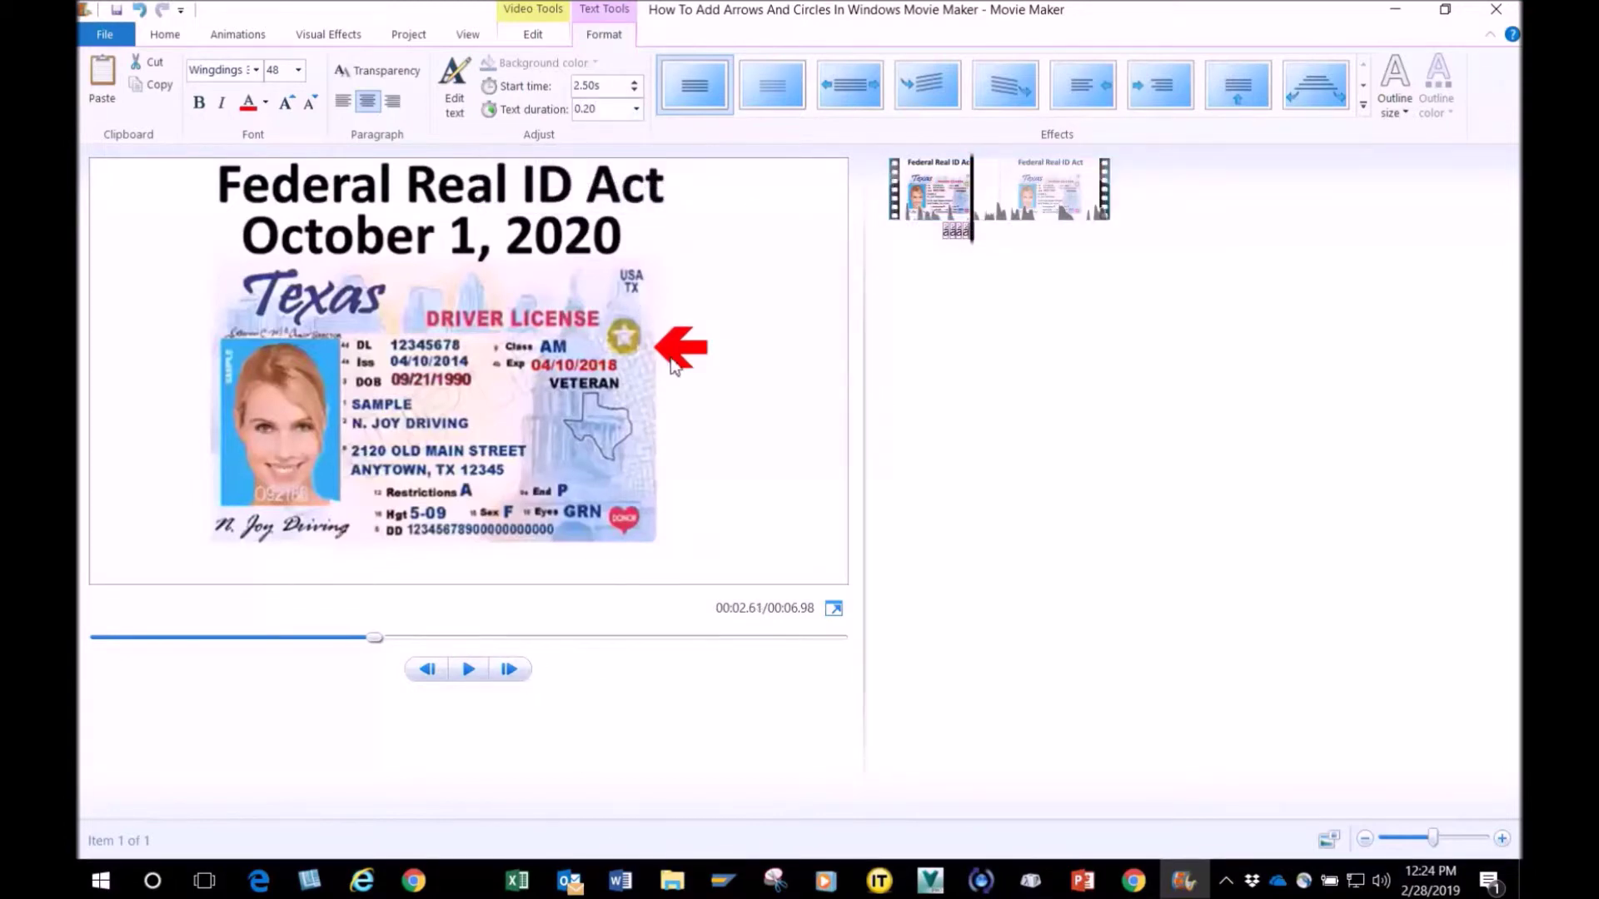
left_click(676, 365)
right_click(694, 386)
left_click(736, 421)
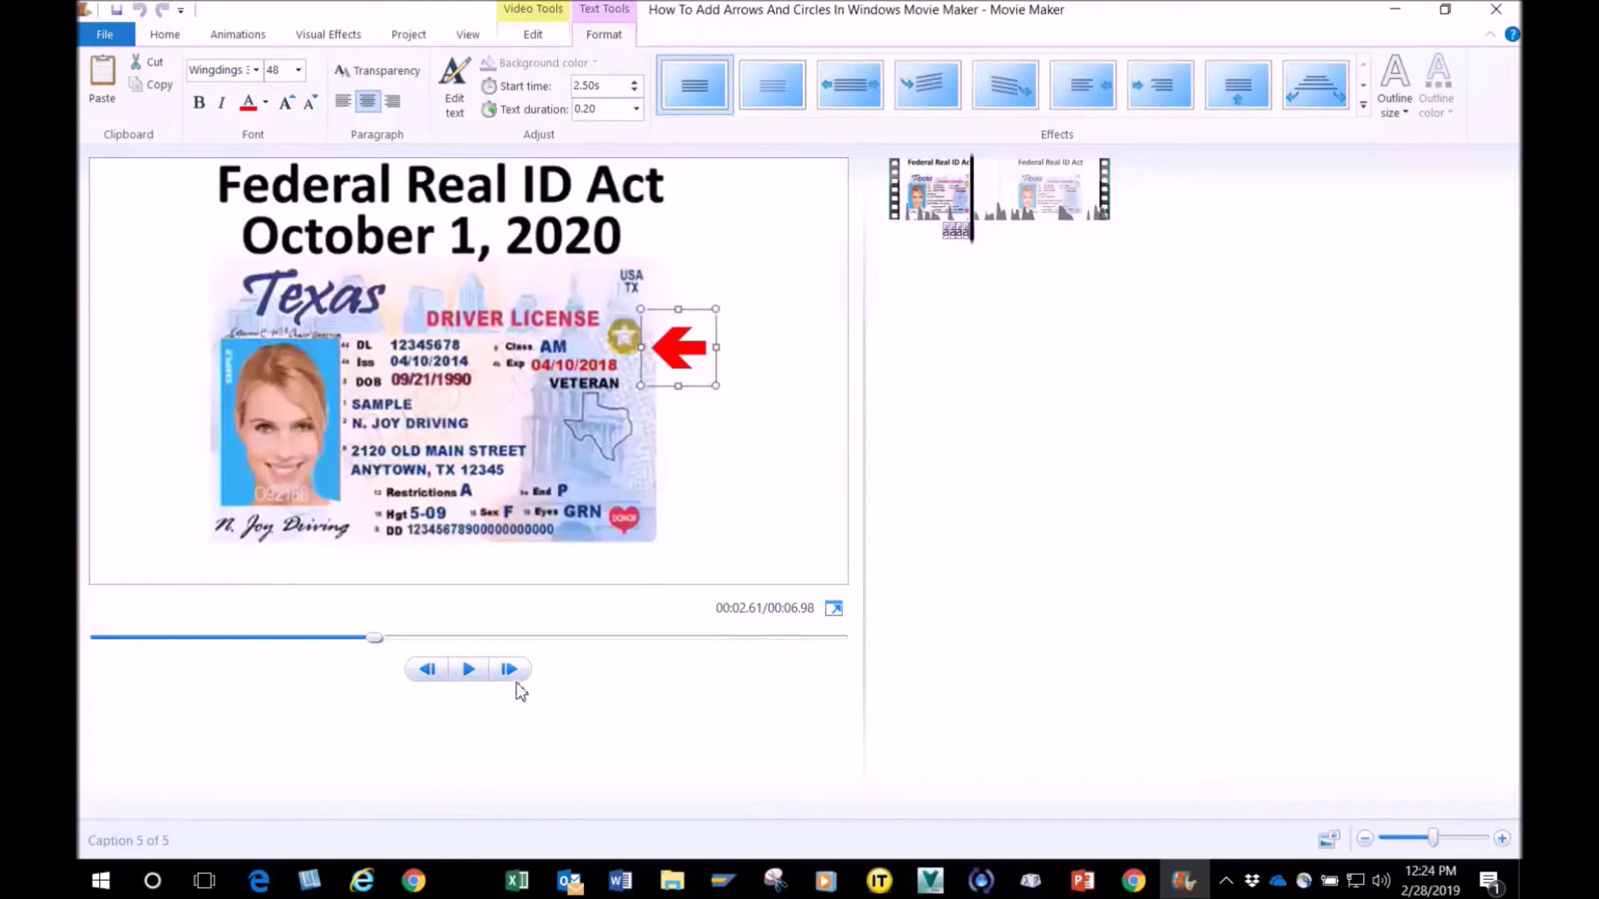
left_click(511, 671)
left_click(511, 671)
left_click(510, 671)
left_click(510, 671)
key("ctrl+v")
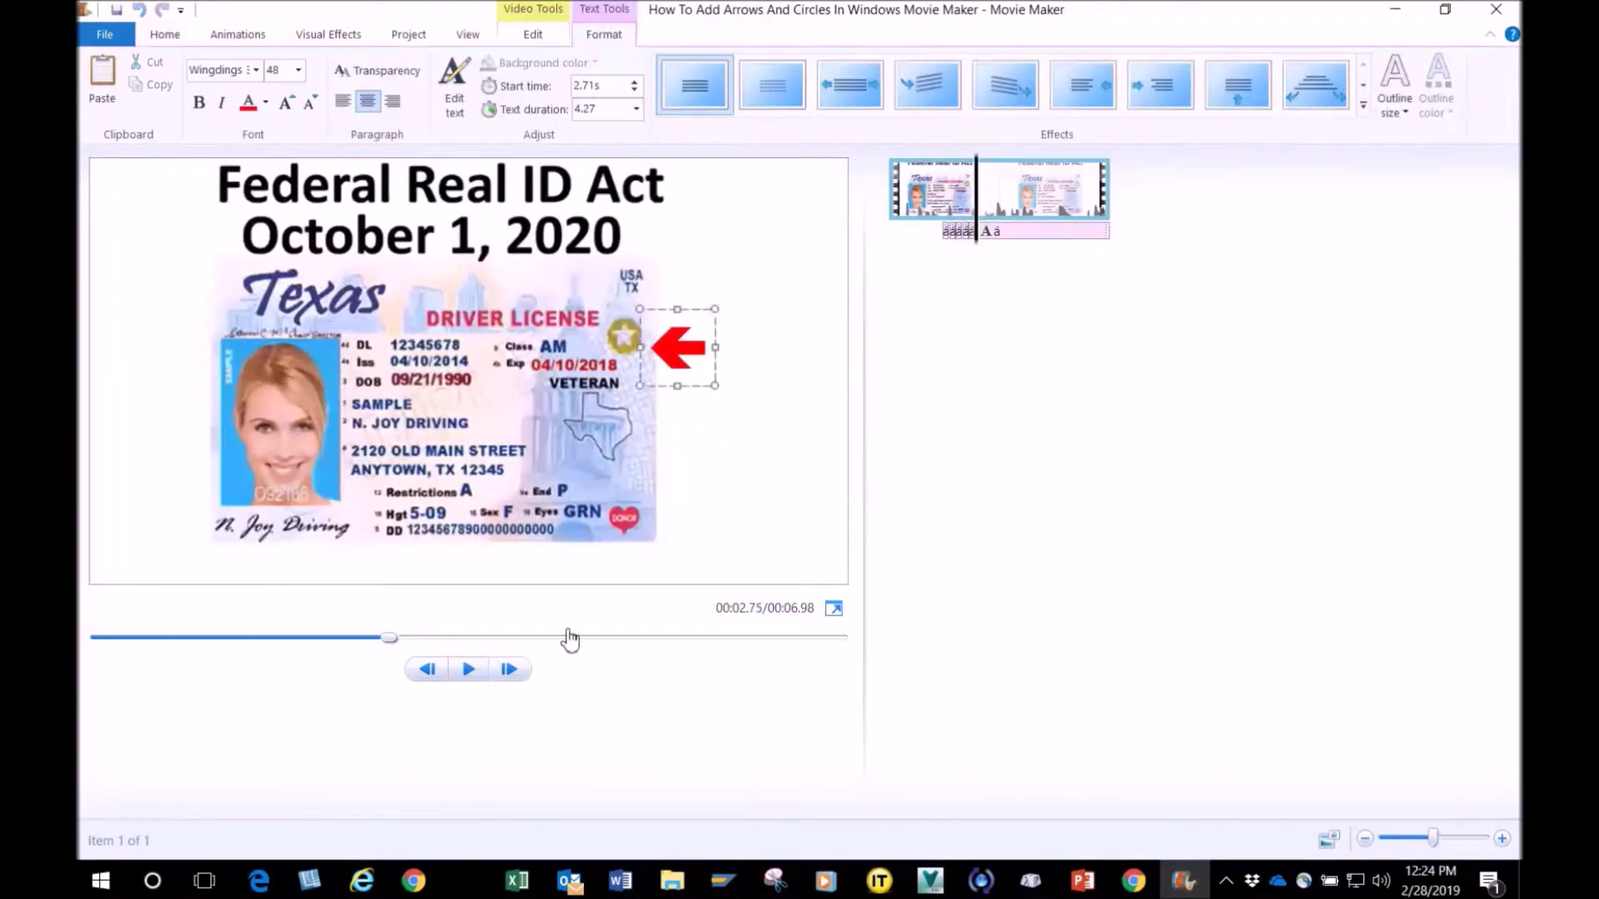
left_click_drag(660, 385, 650, 392)
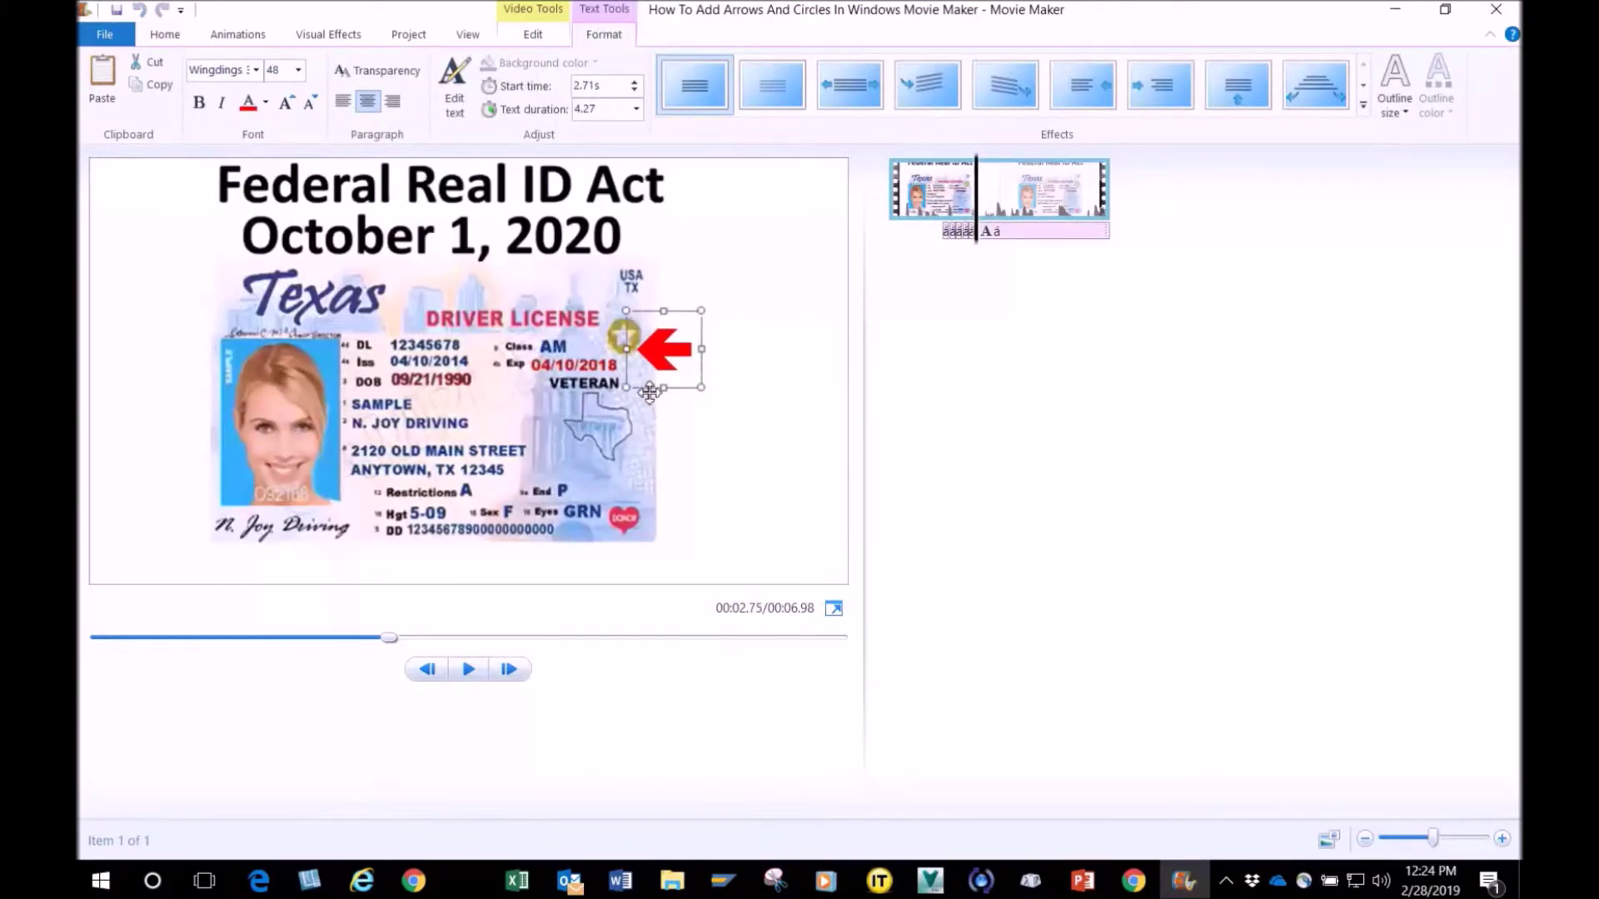
double_click(616, 109)
type(".2")
left_click(509, 669)
left_click(509, 669)
Replay the project from the start, pause at 4.61 s after the date appears, then open Windows search
left_click(509, 669)
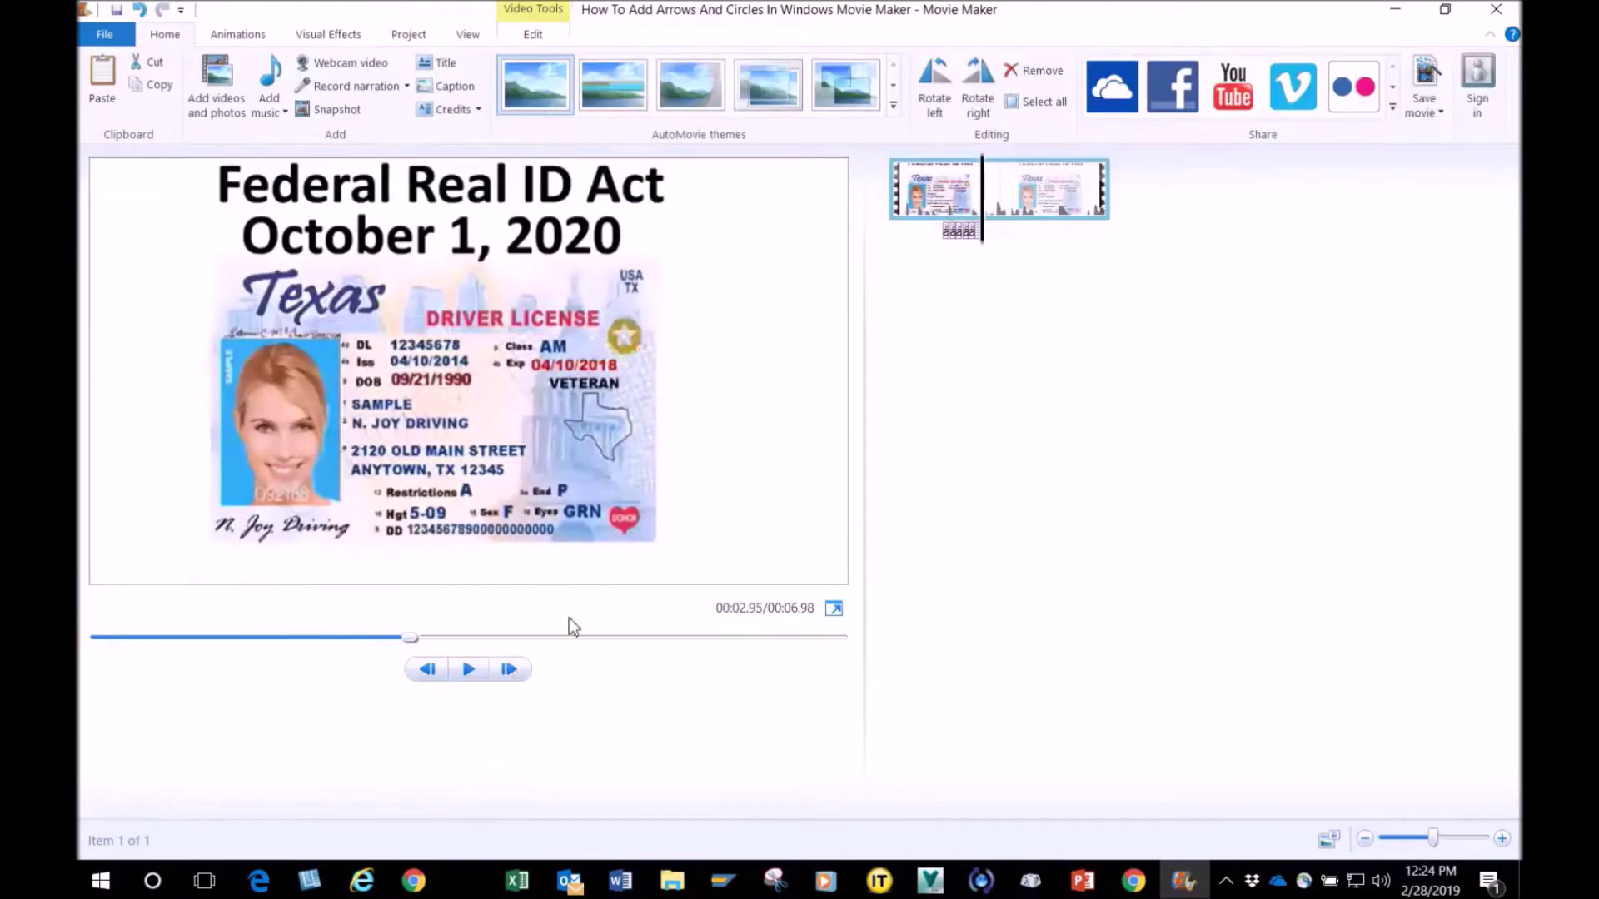
left_click(930, 255)
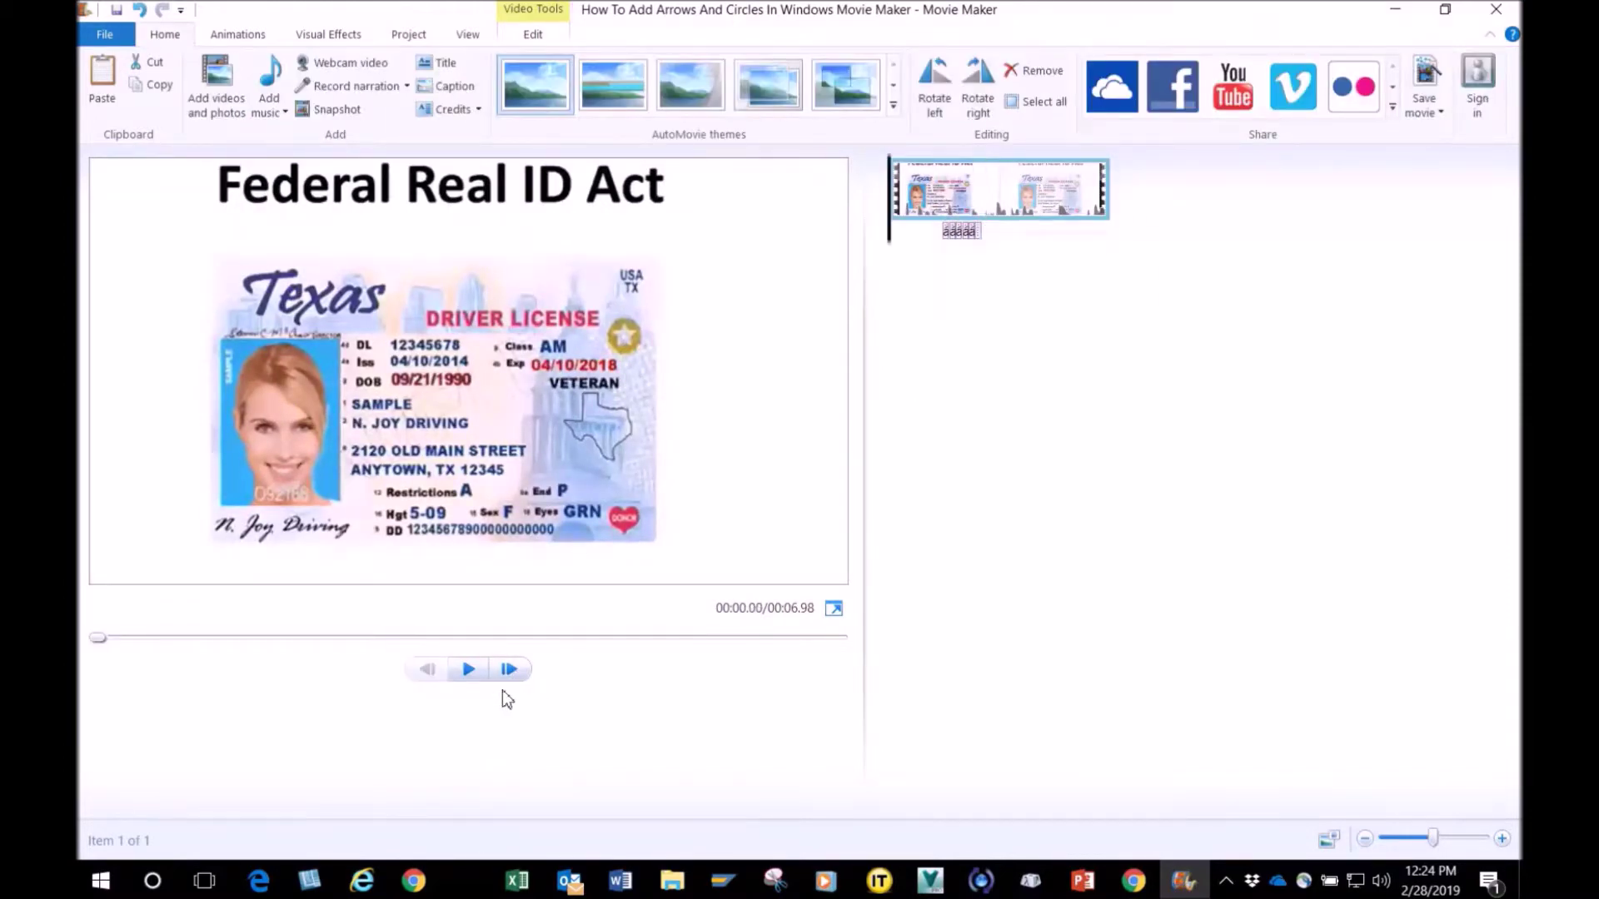
left_click(468, 671)
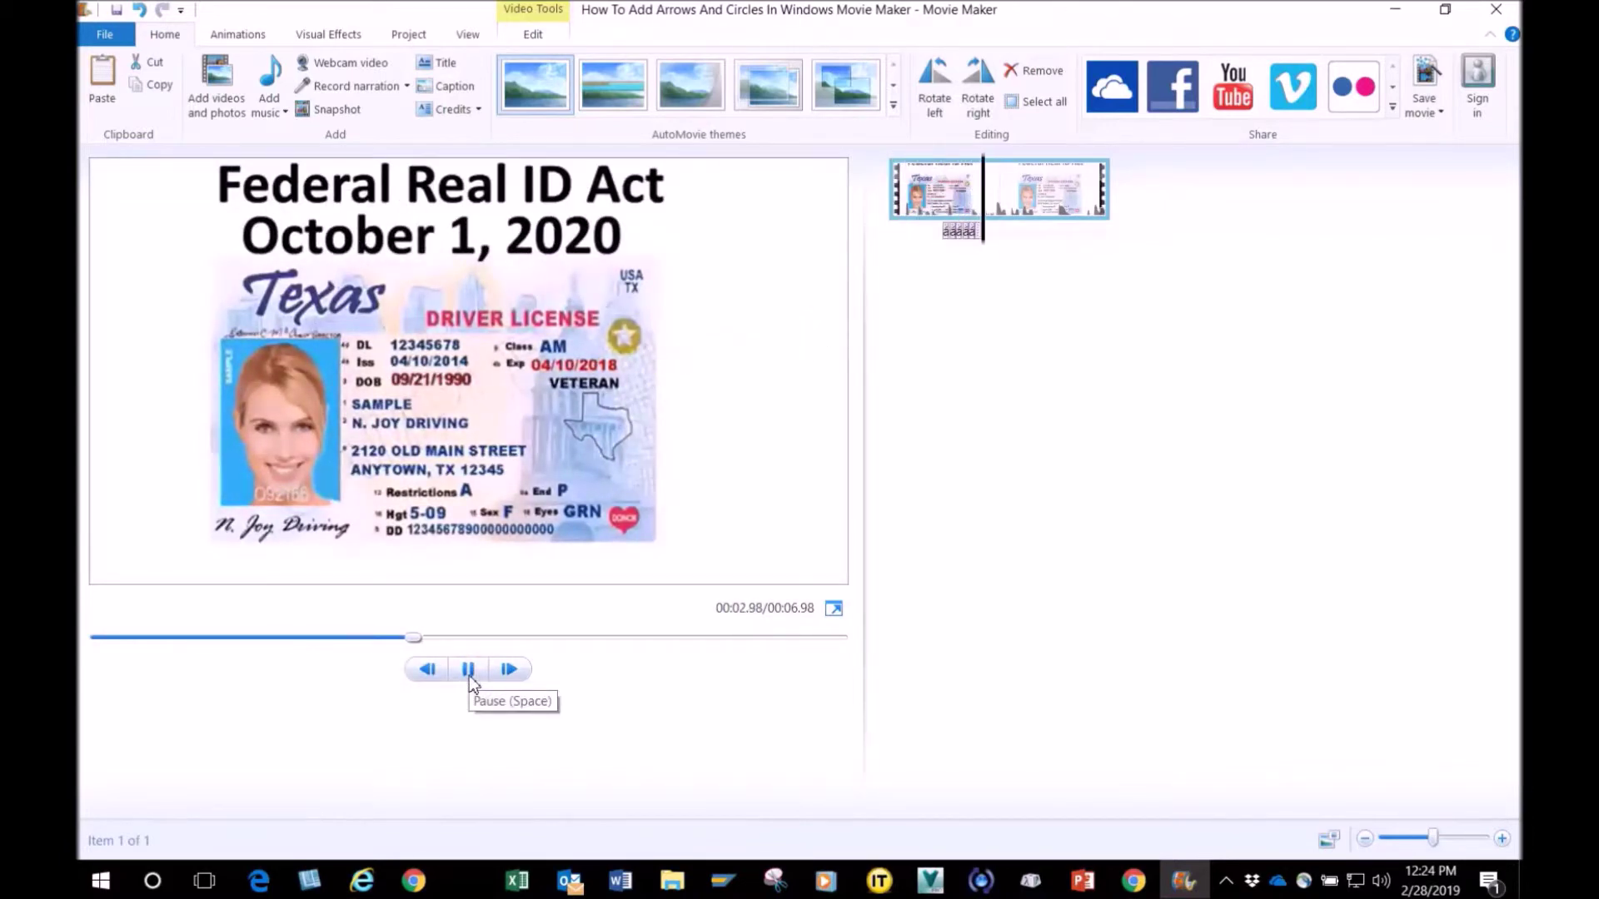
left_click(468, 673)
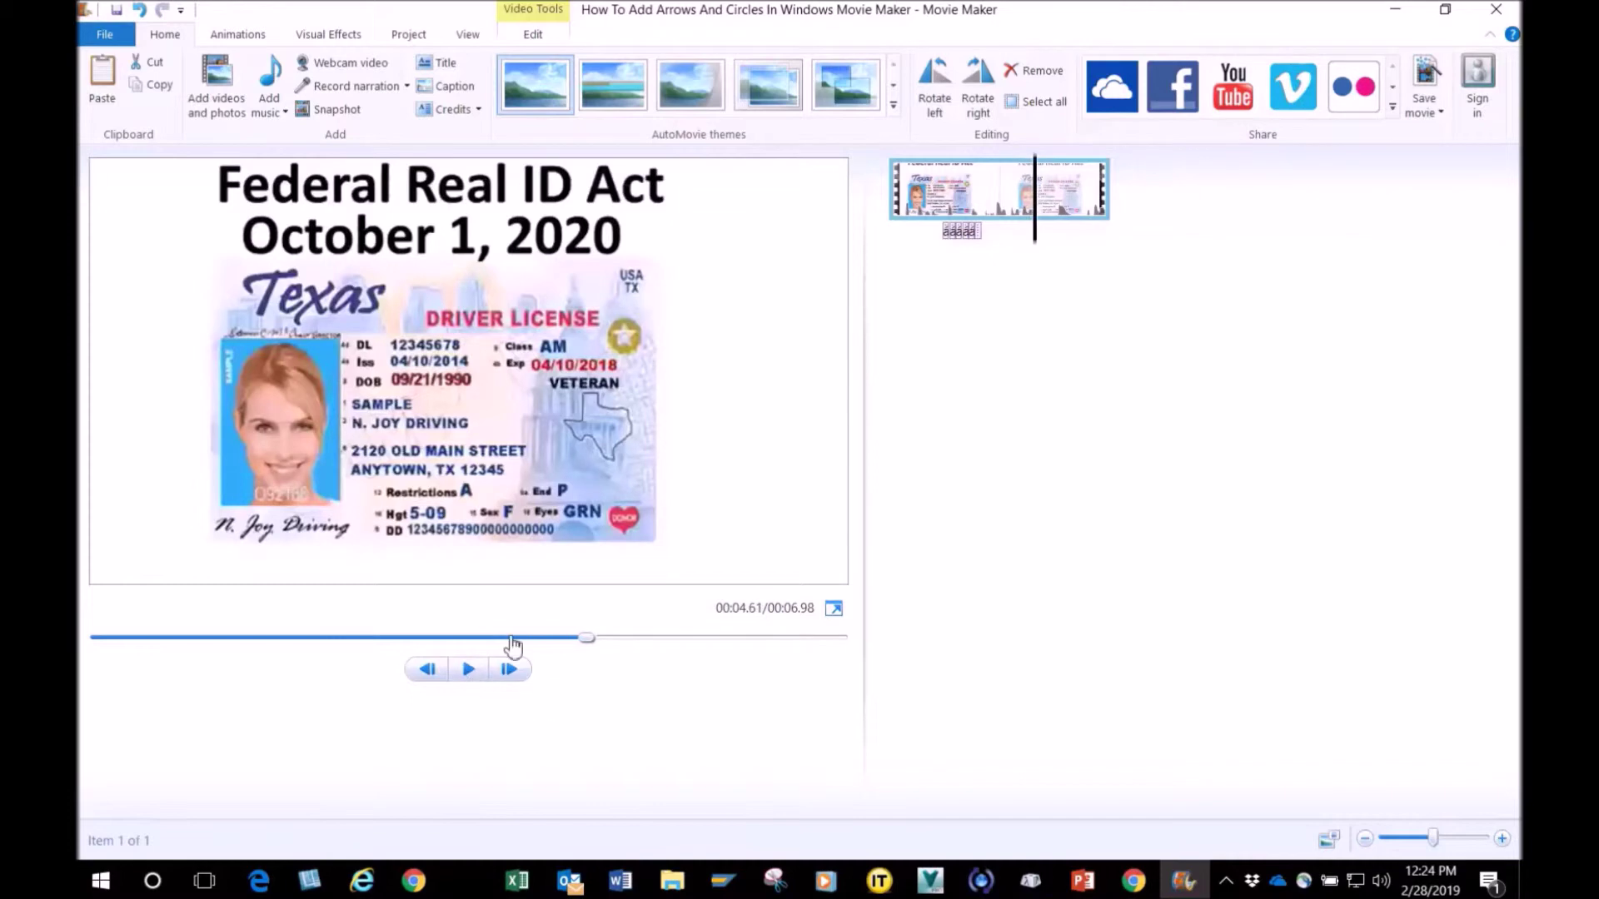
left_click(153, 881)
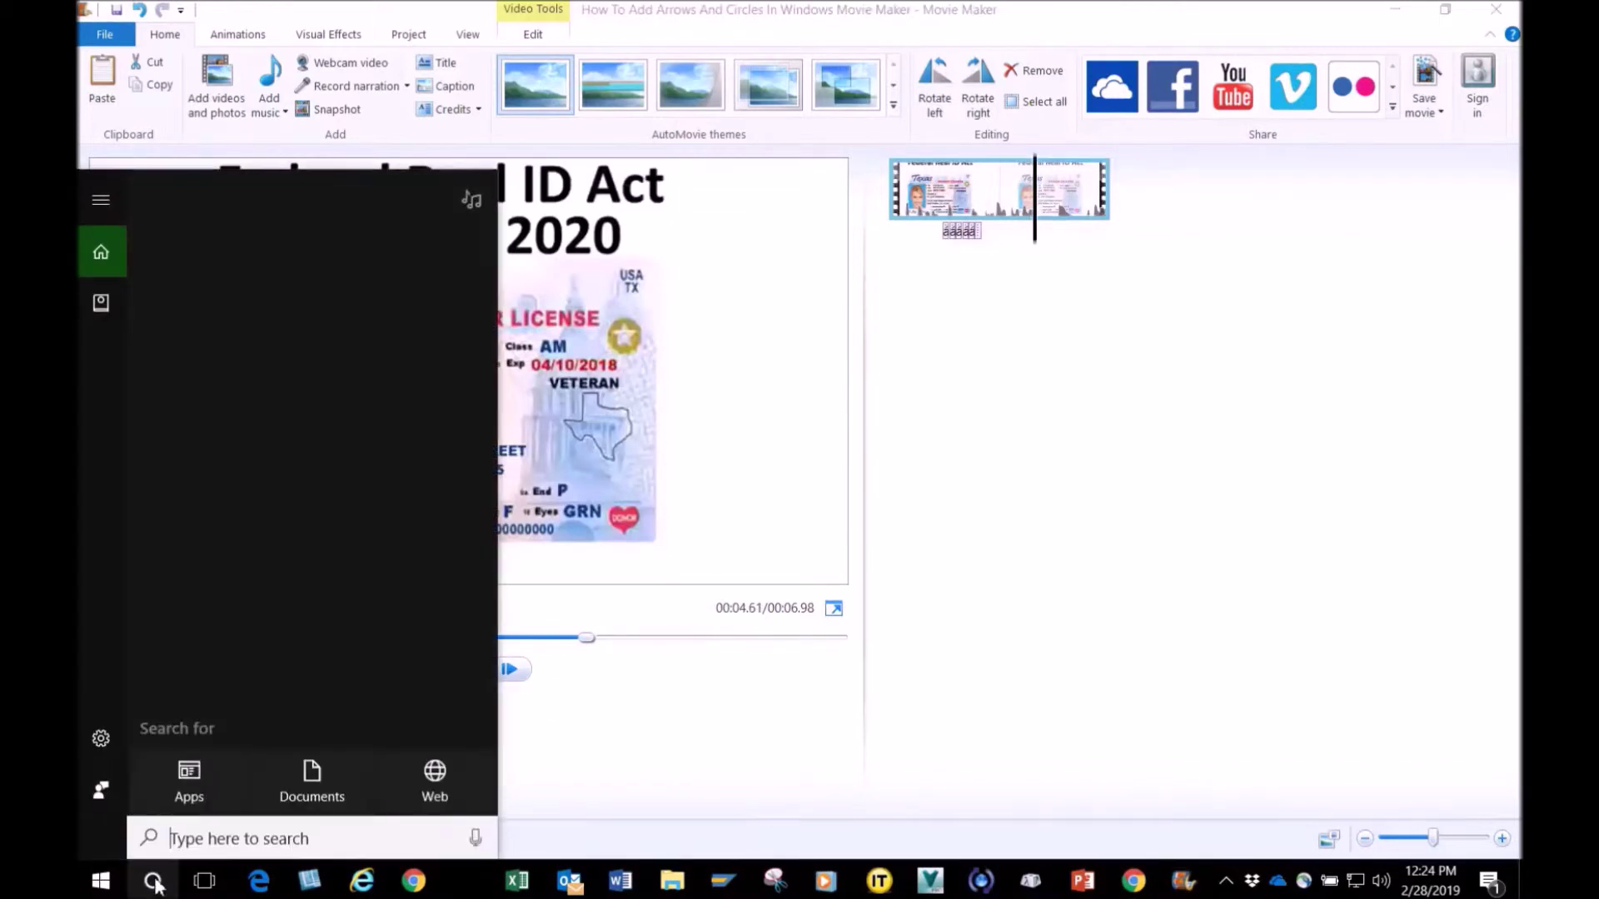
Open Character Map beside the preview and display the AIGDT font's characters
type("c")
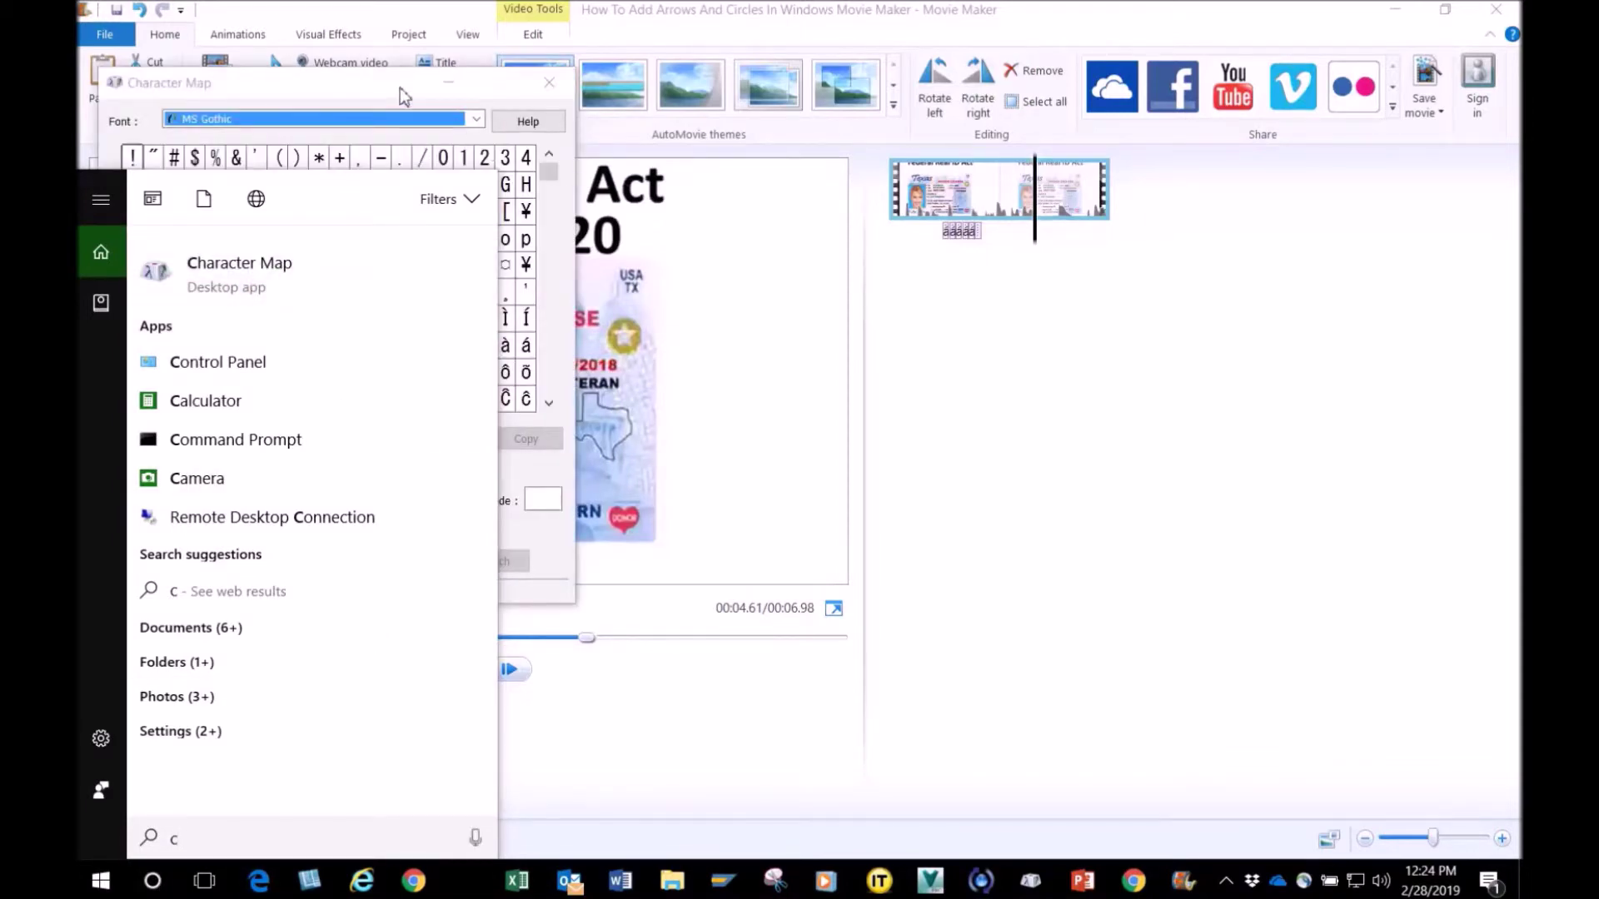
left_click_drag(400, 88, 1095, 333)
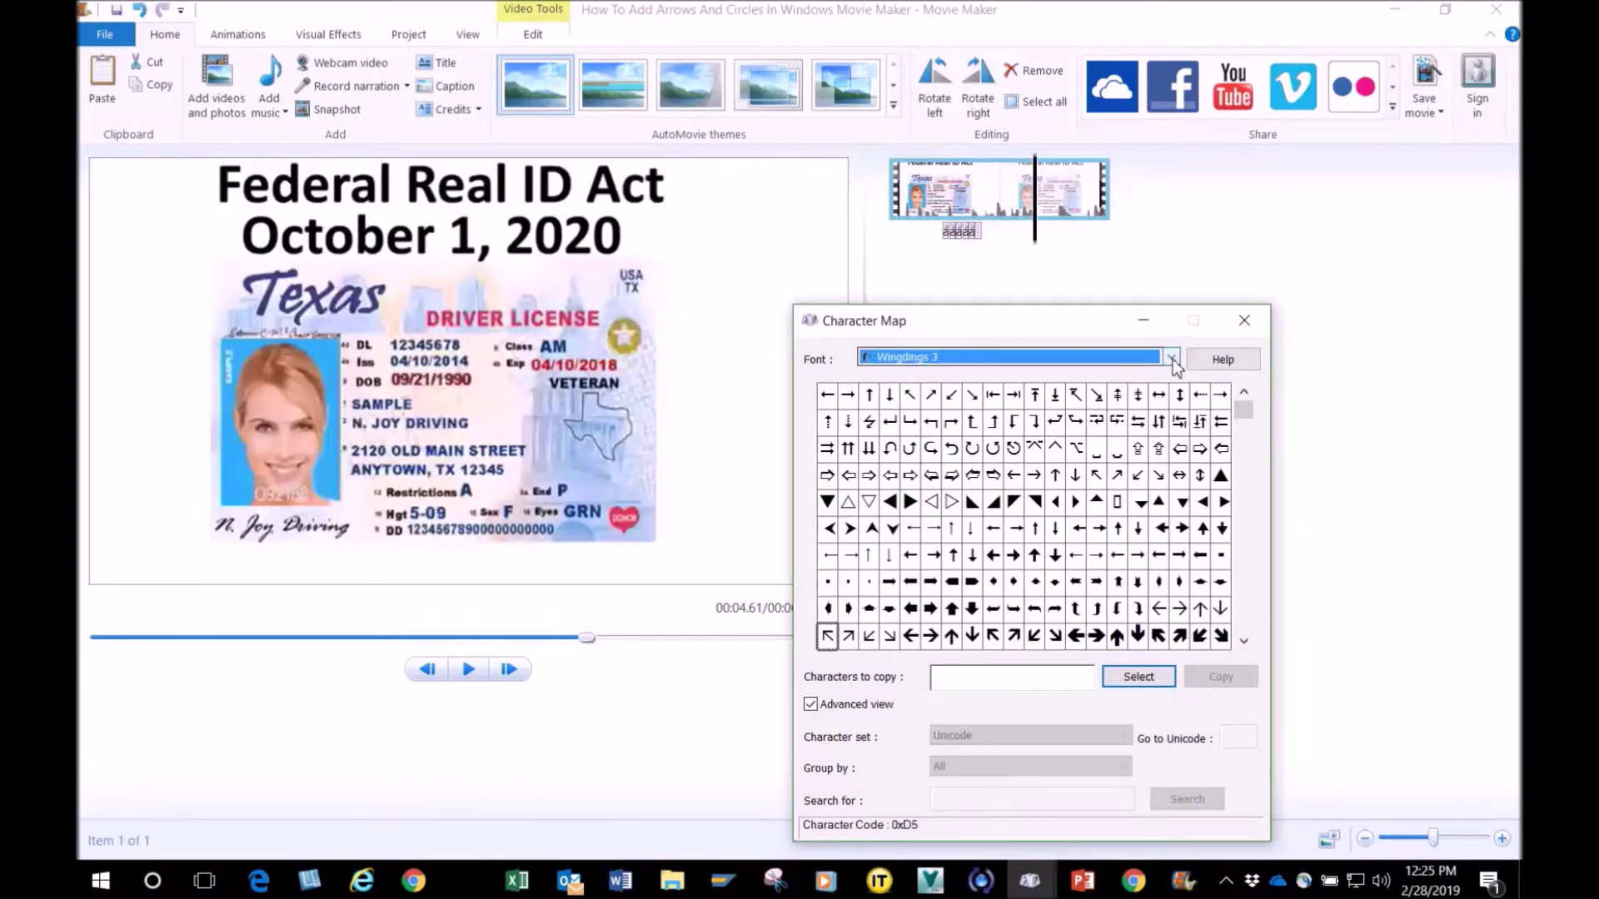
left_click(1172, 358)
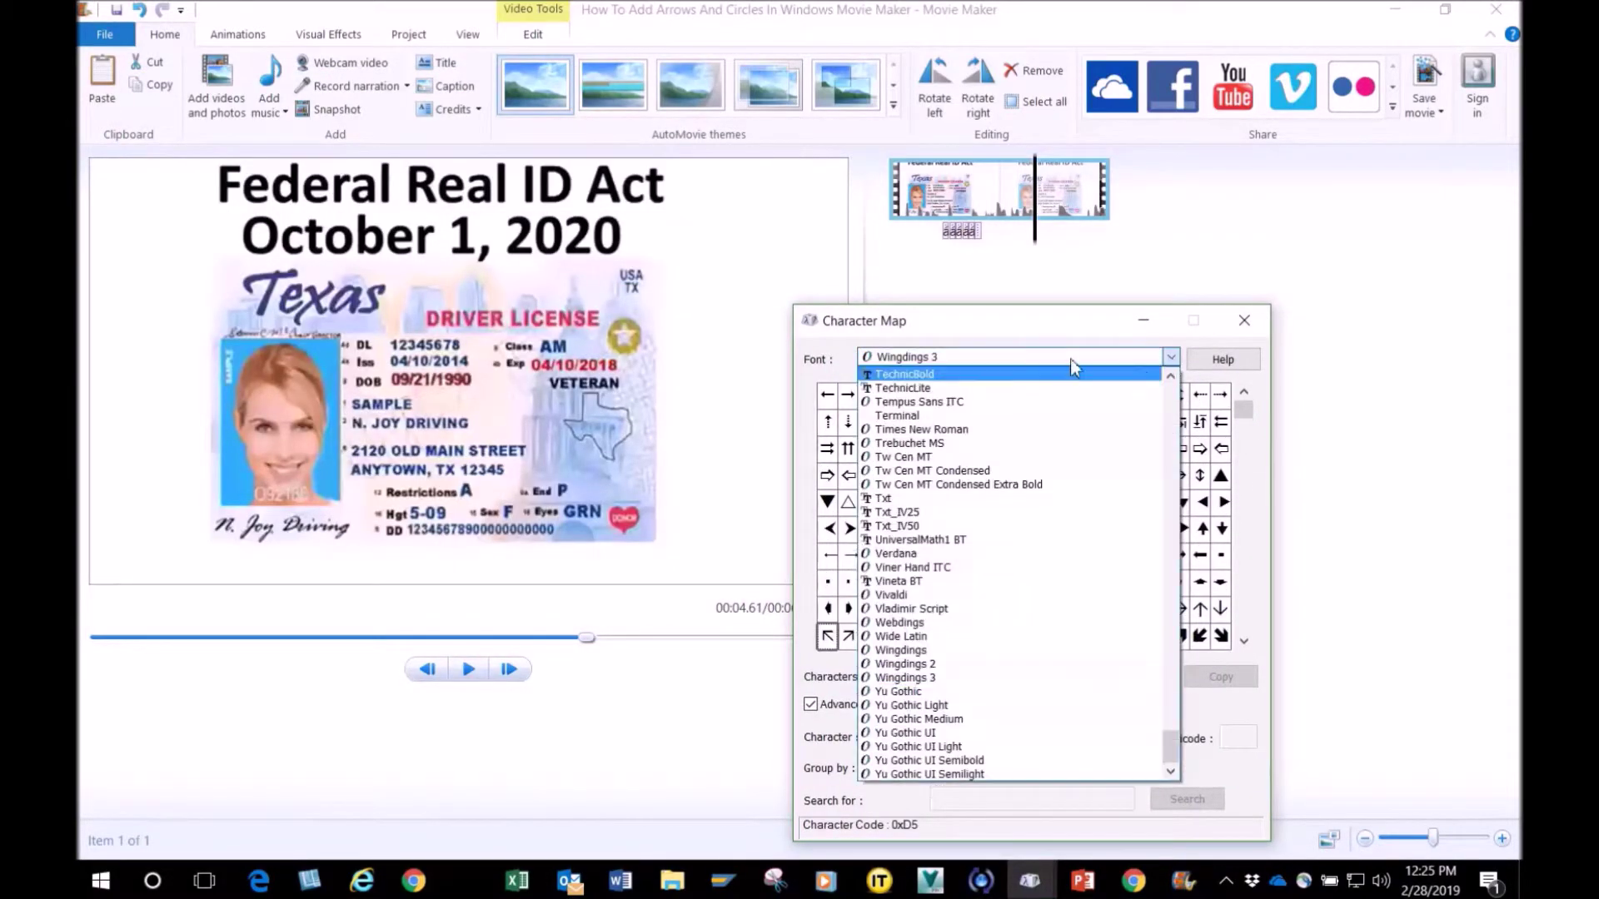
left_click_drag(1169, 760, 1169, 388)
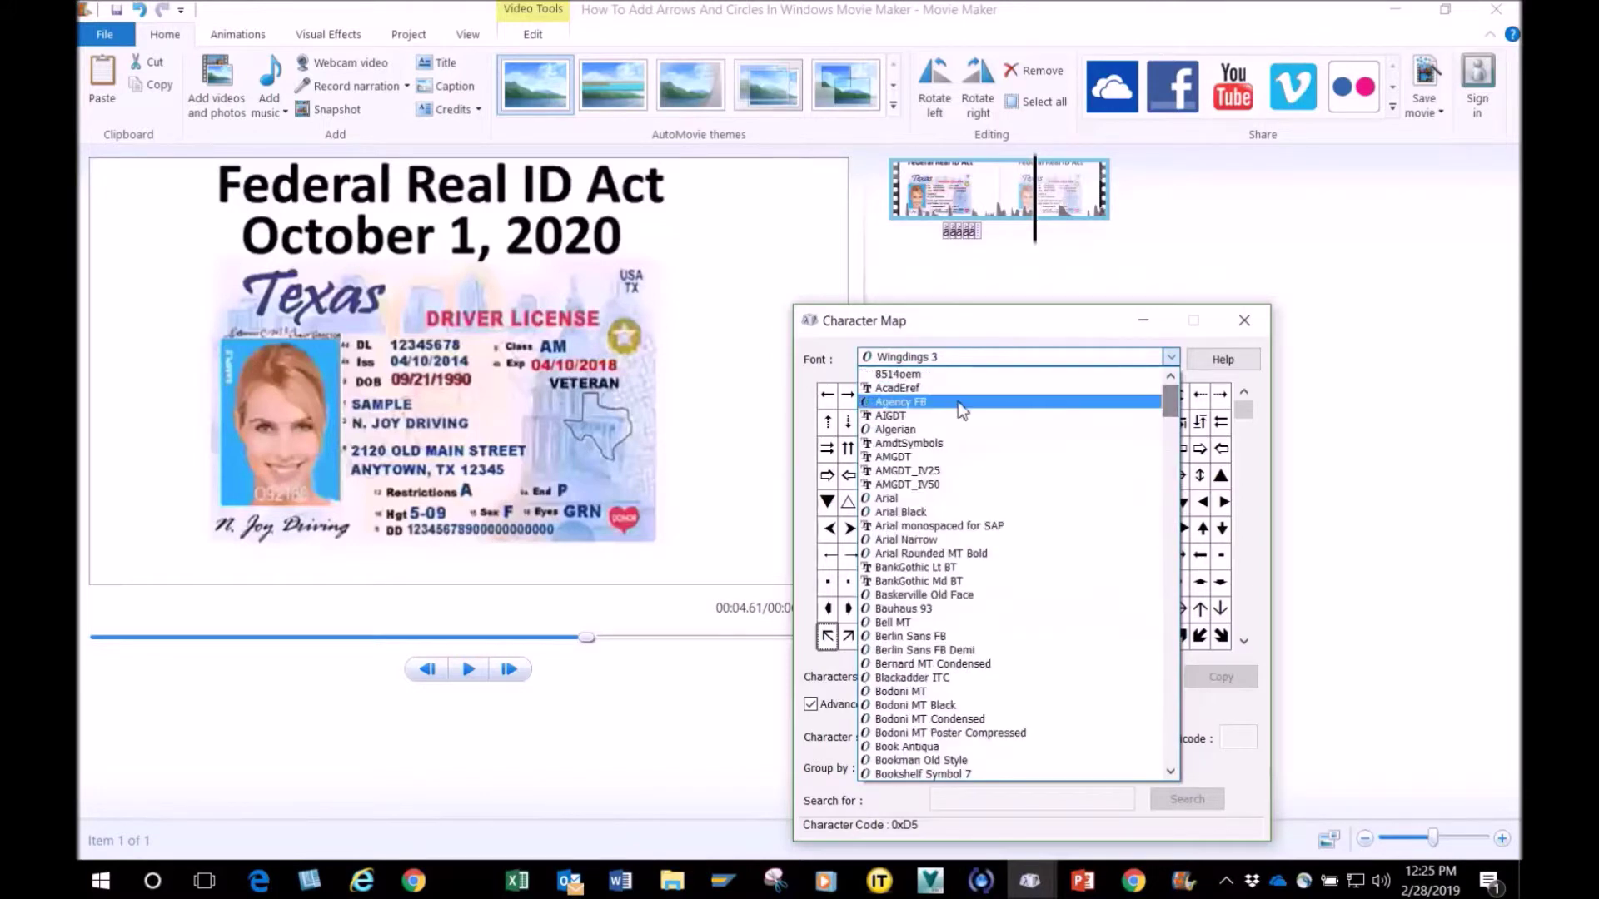
left_click(906, 417)
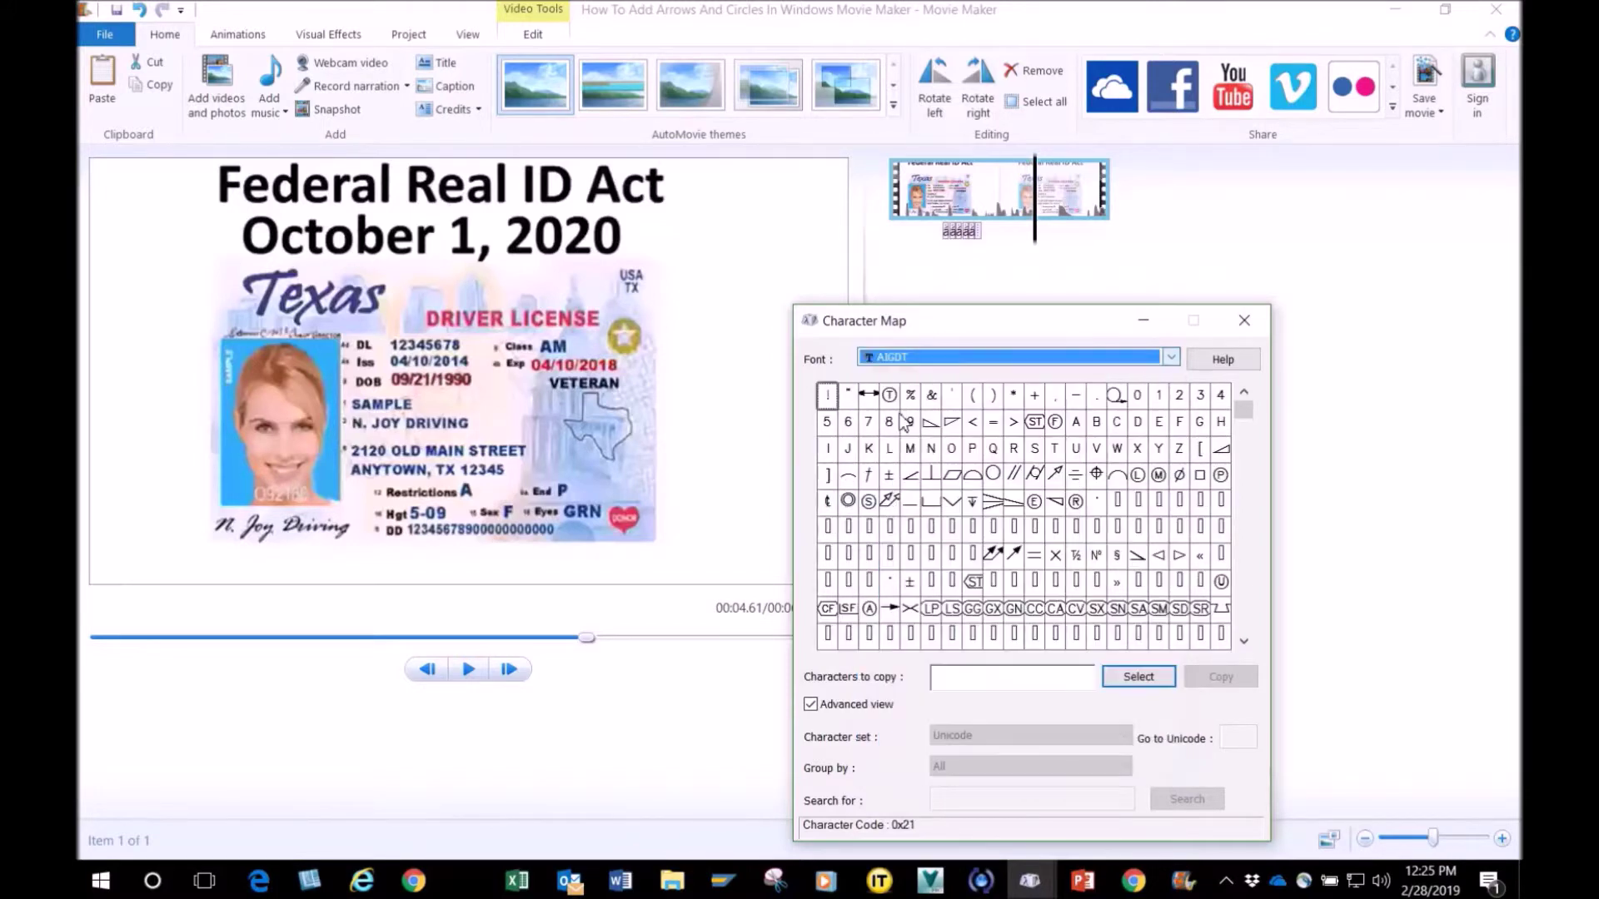
Select and copy the AIGDT circle glyph, then return to Movie Maker
left_click(993, 476)
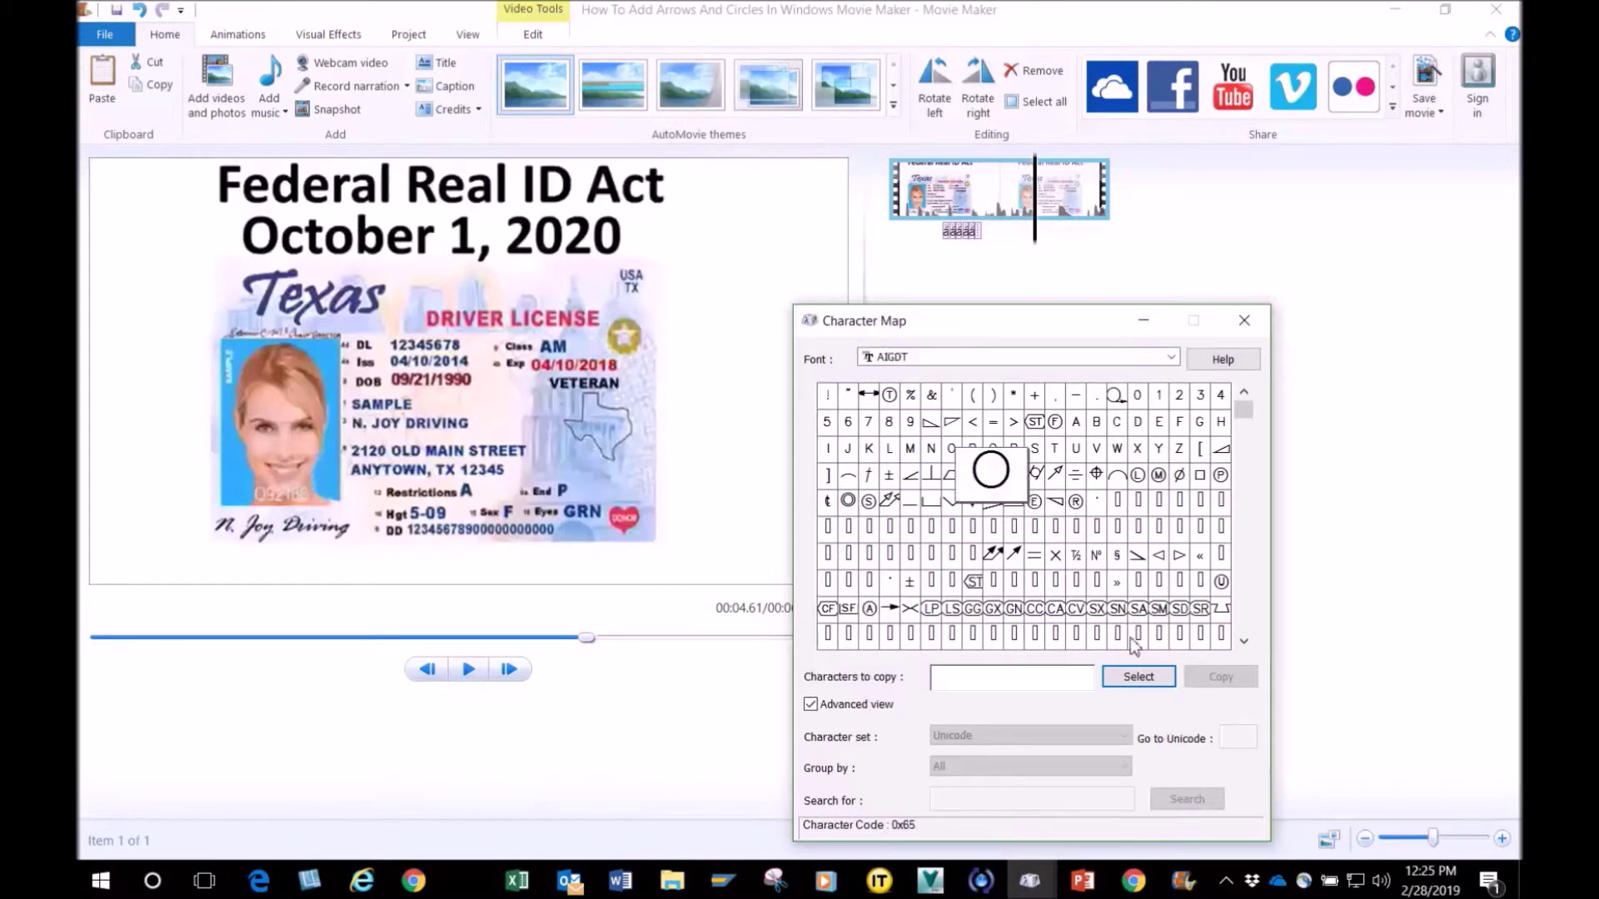
left_click(1146, 685)
left_click(1231, 682)
left_click(1327, 447)
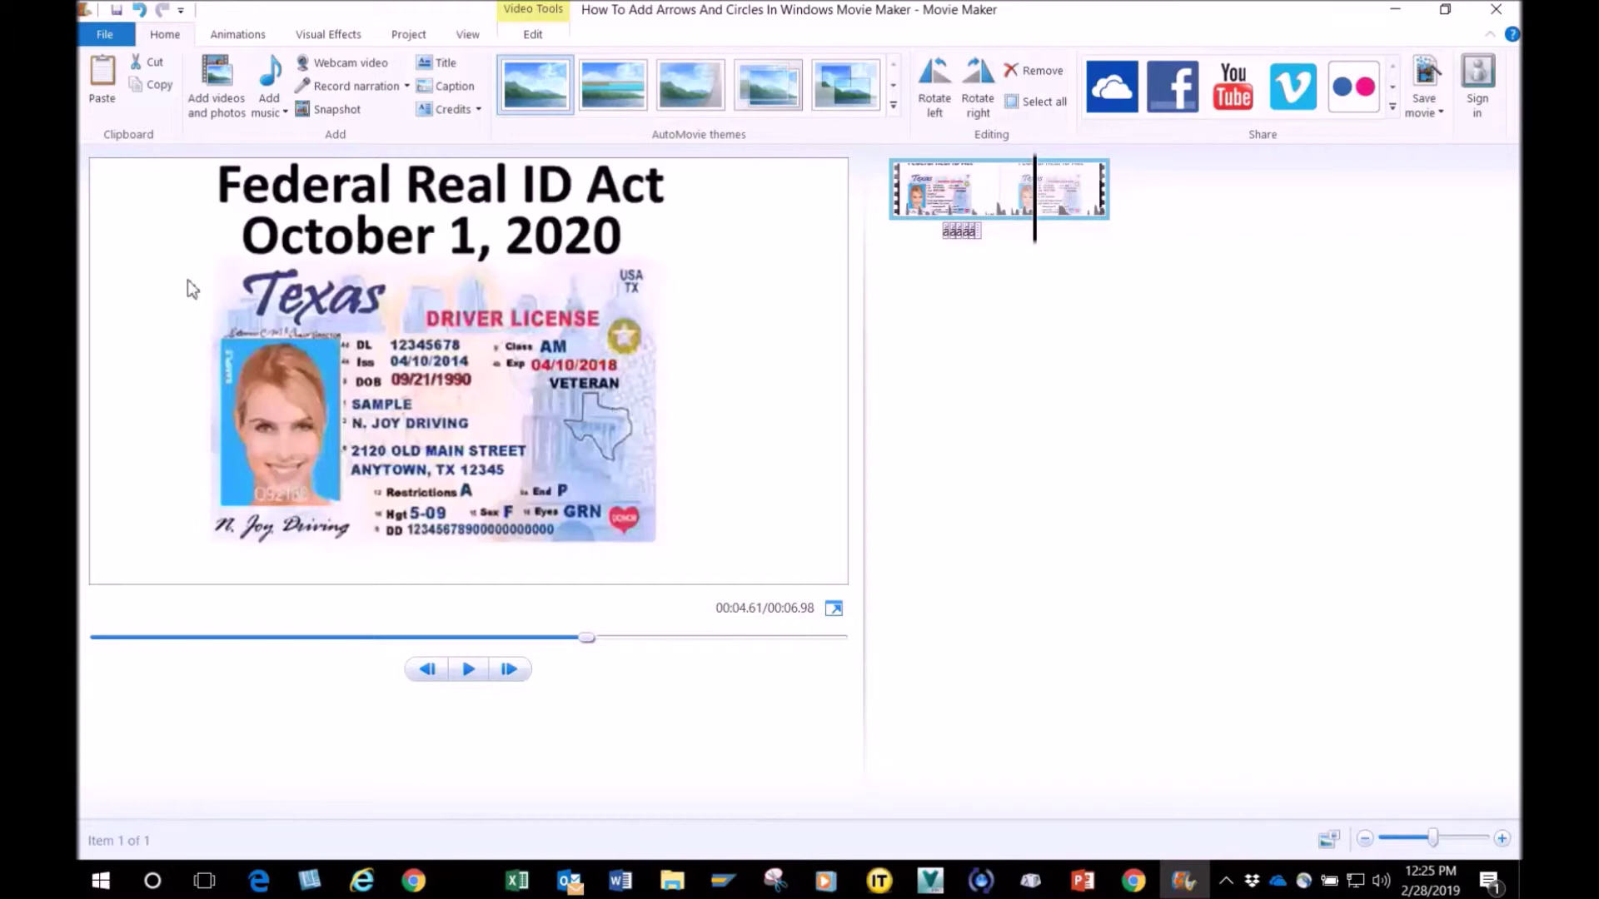
Add a caption on the current frame with red text at size 48
left_click(464, 87)
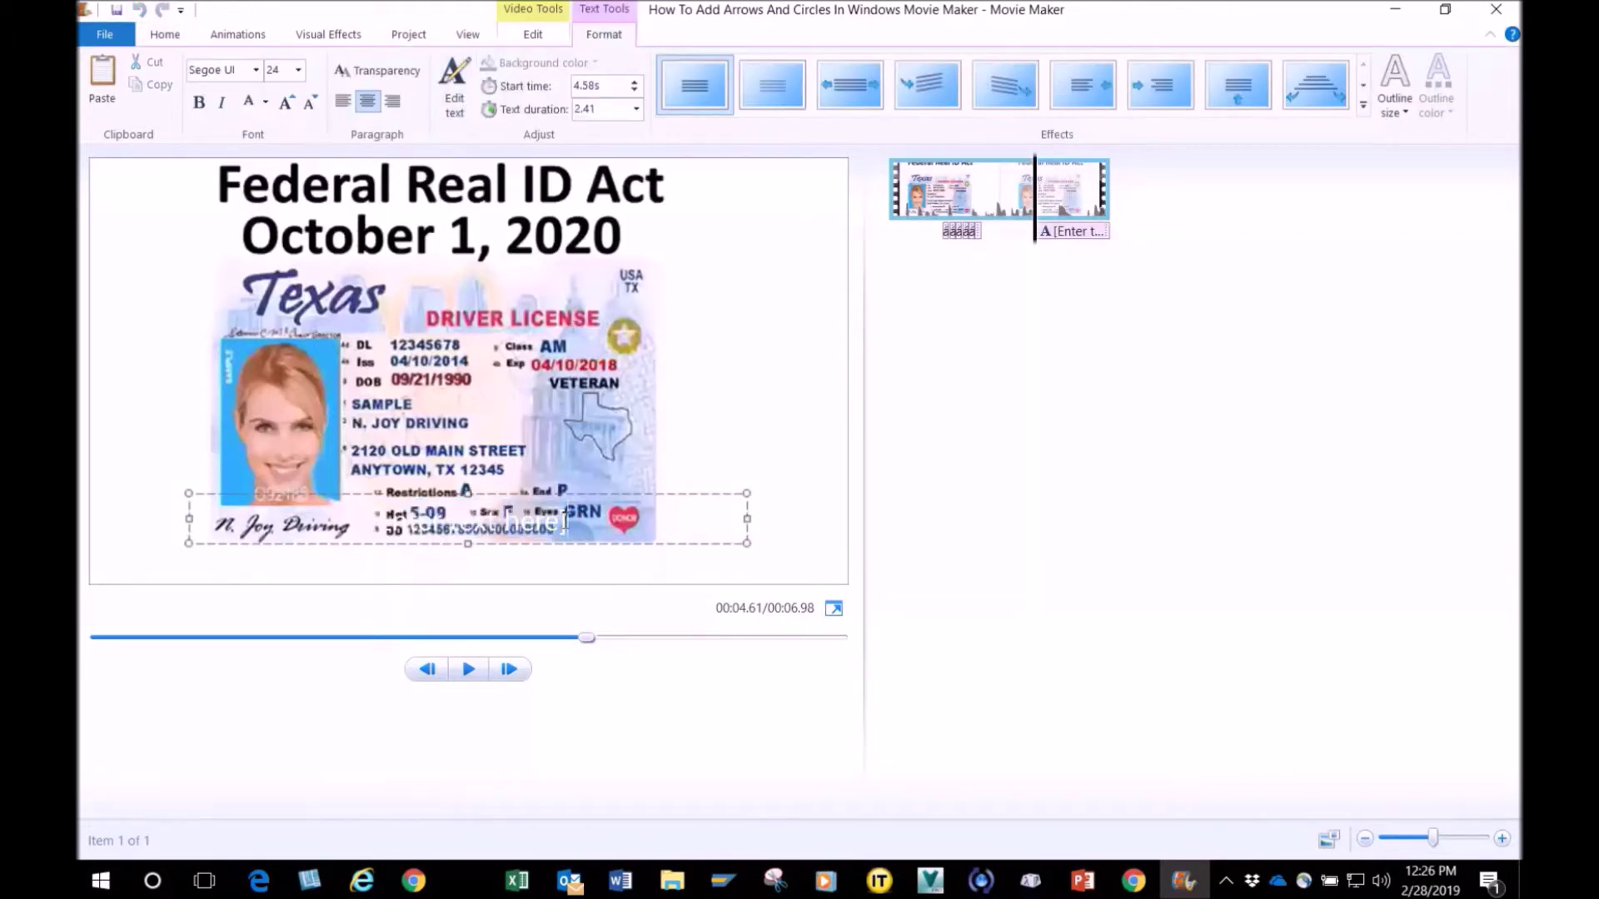
left_click(266, 102)
left_click(268, 153)
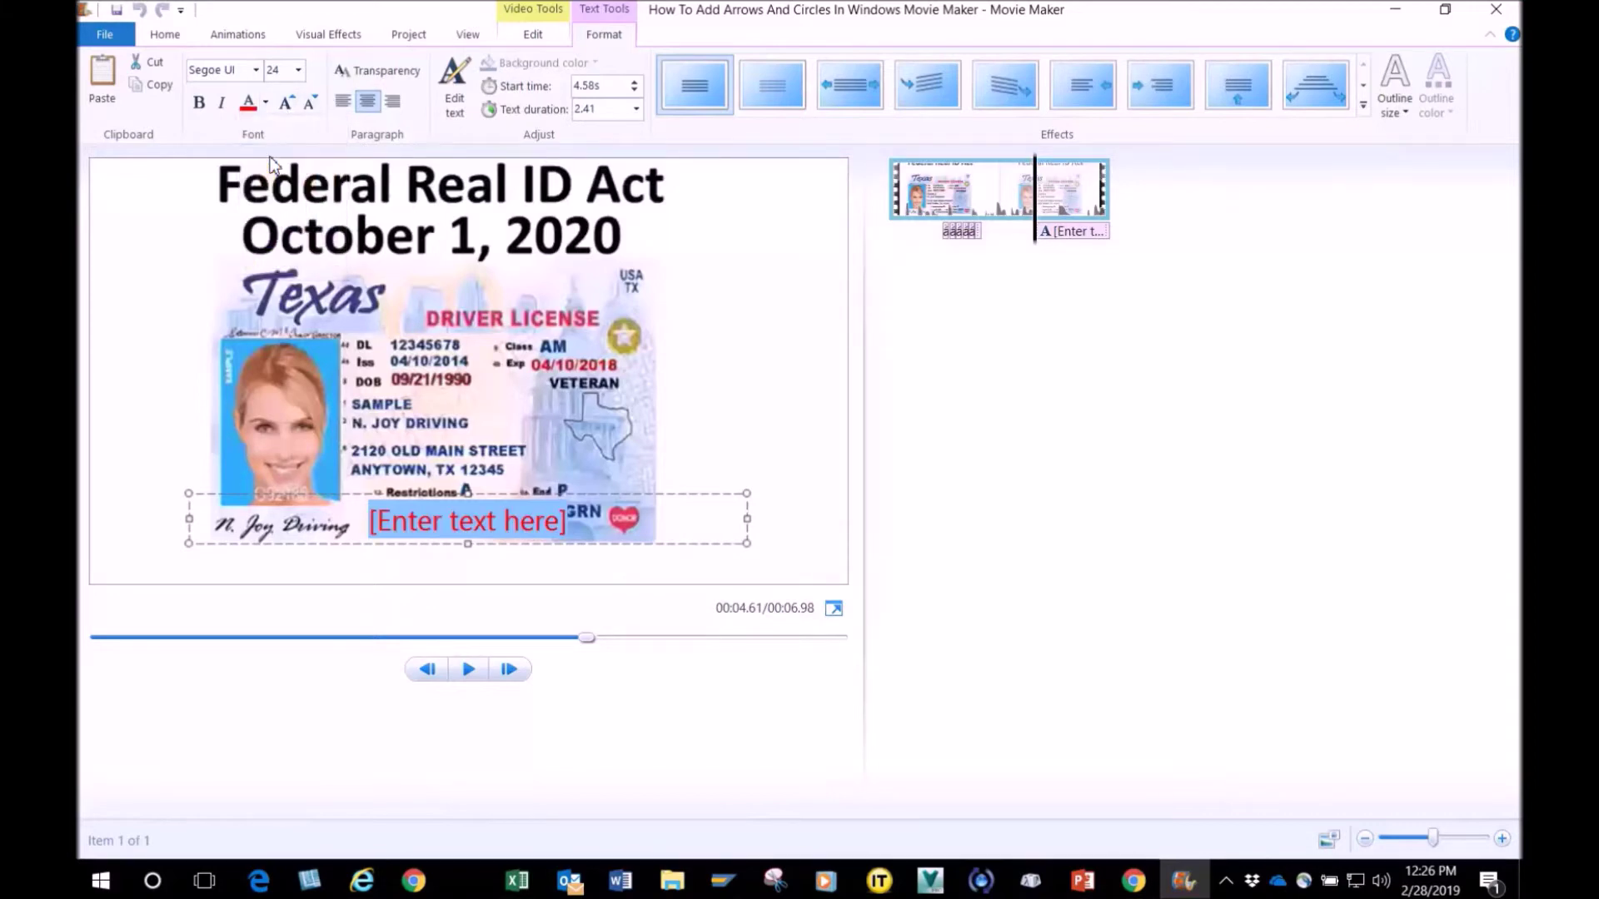
left_click(298, 69)
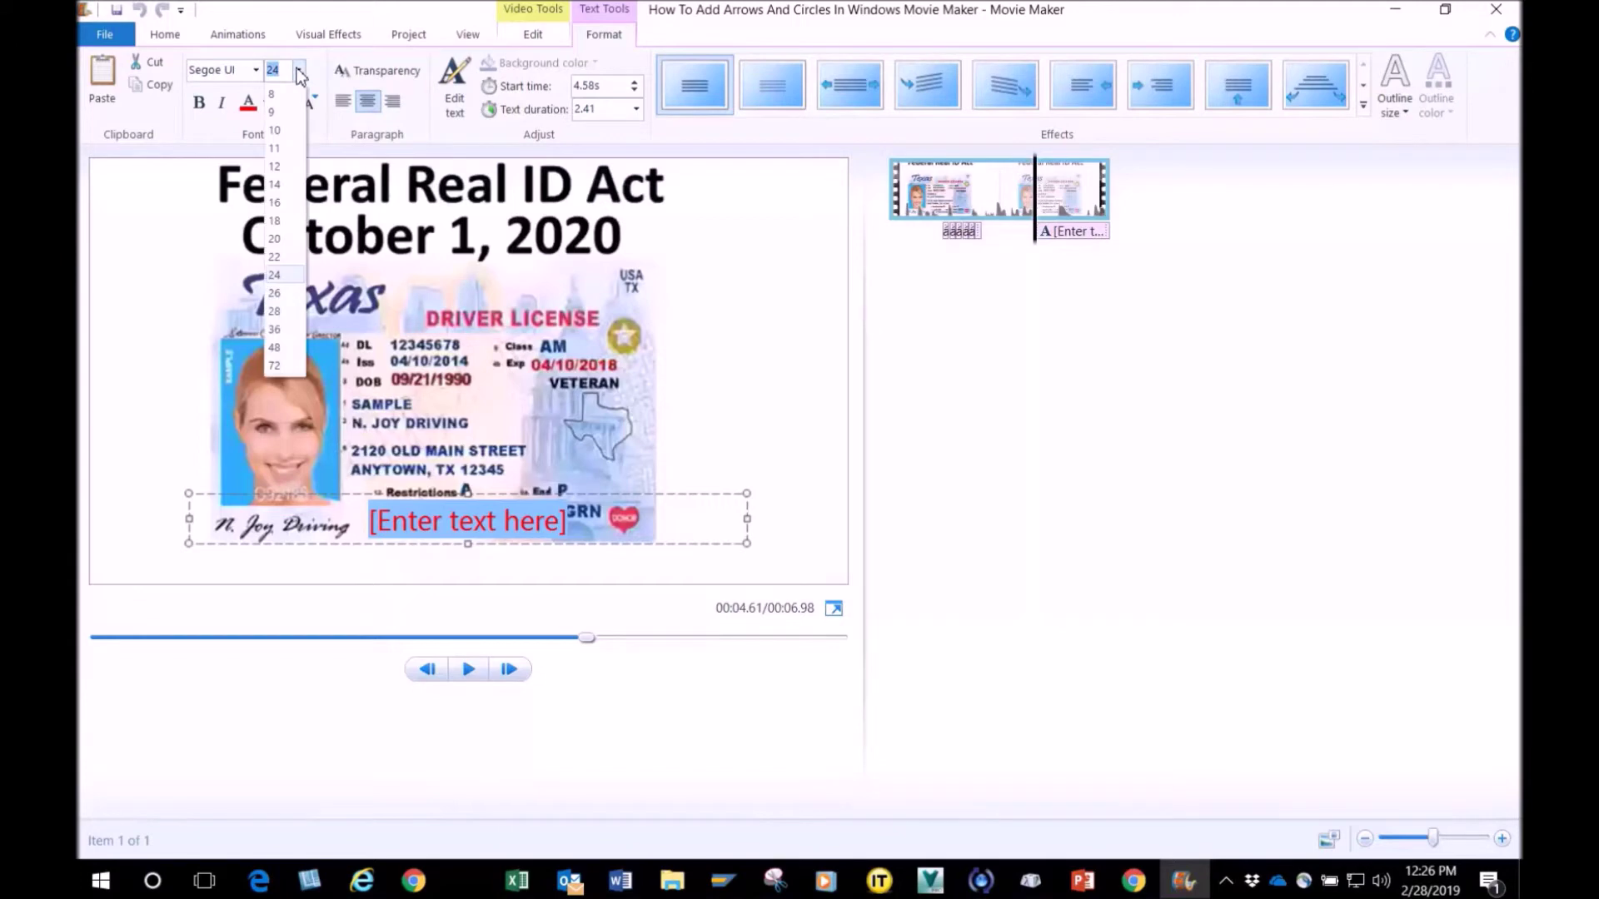
left_click(275, 347)
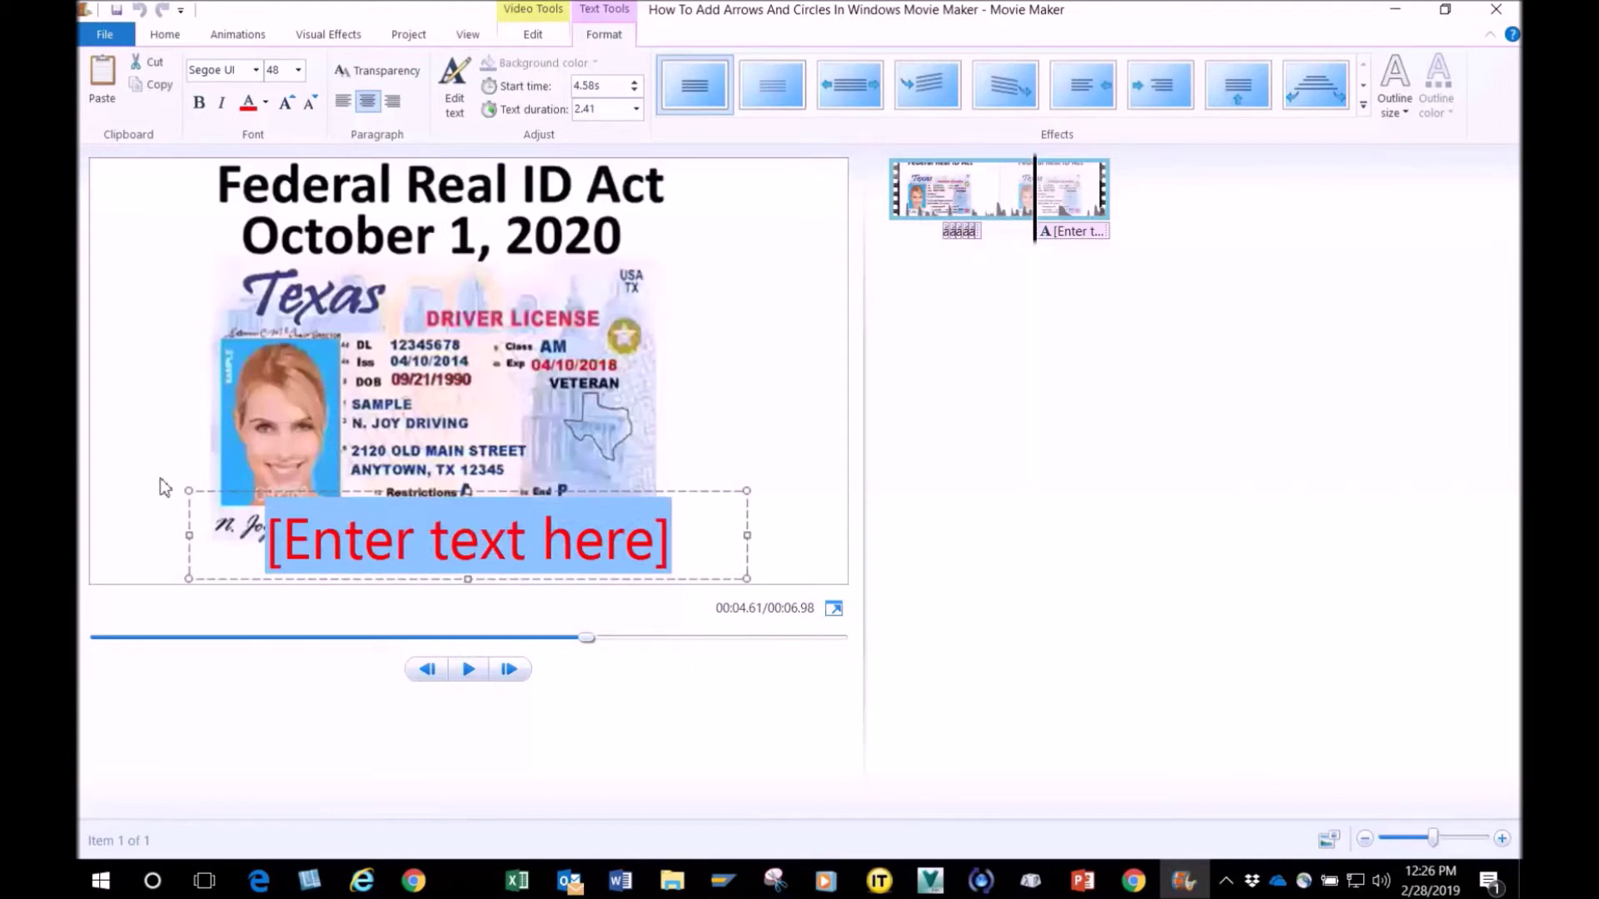
Type 'e' in a narrowed box, switch it to AIGDT font, and place the circle over the star seal
type("e")
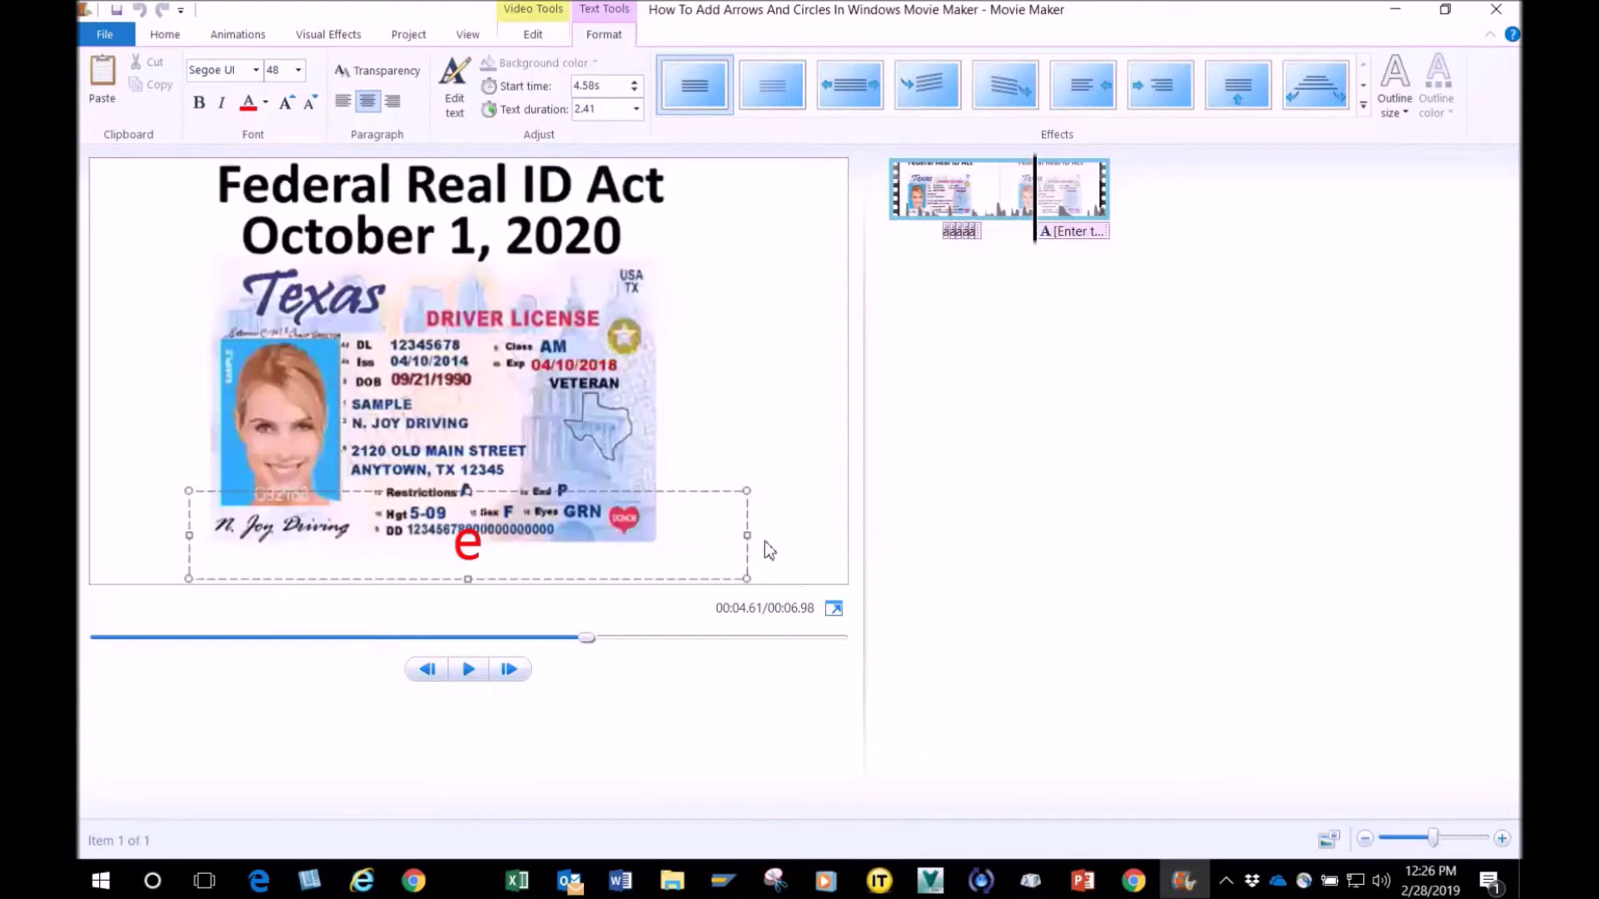
left_click_drag(752, 537, 711, 287)
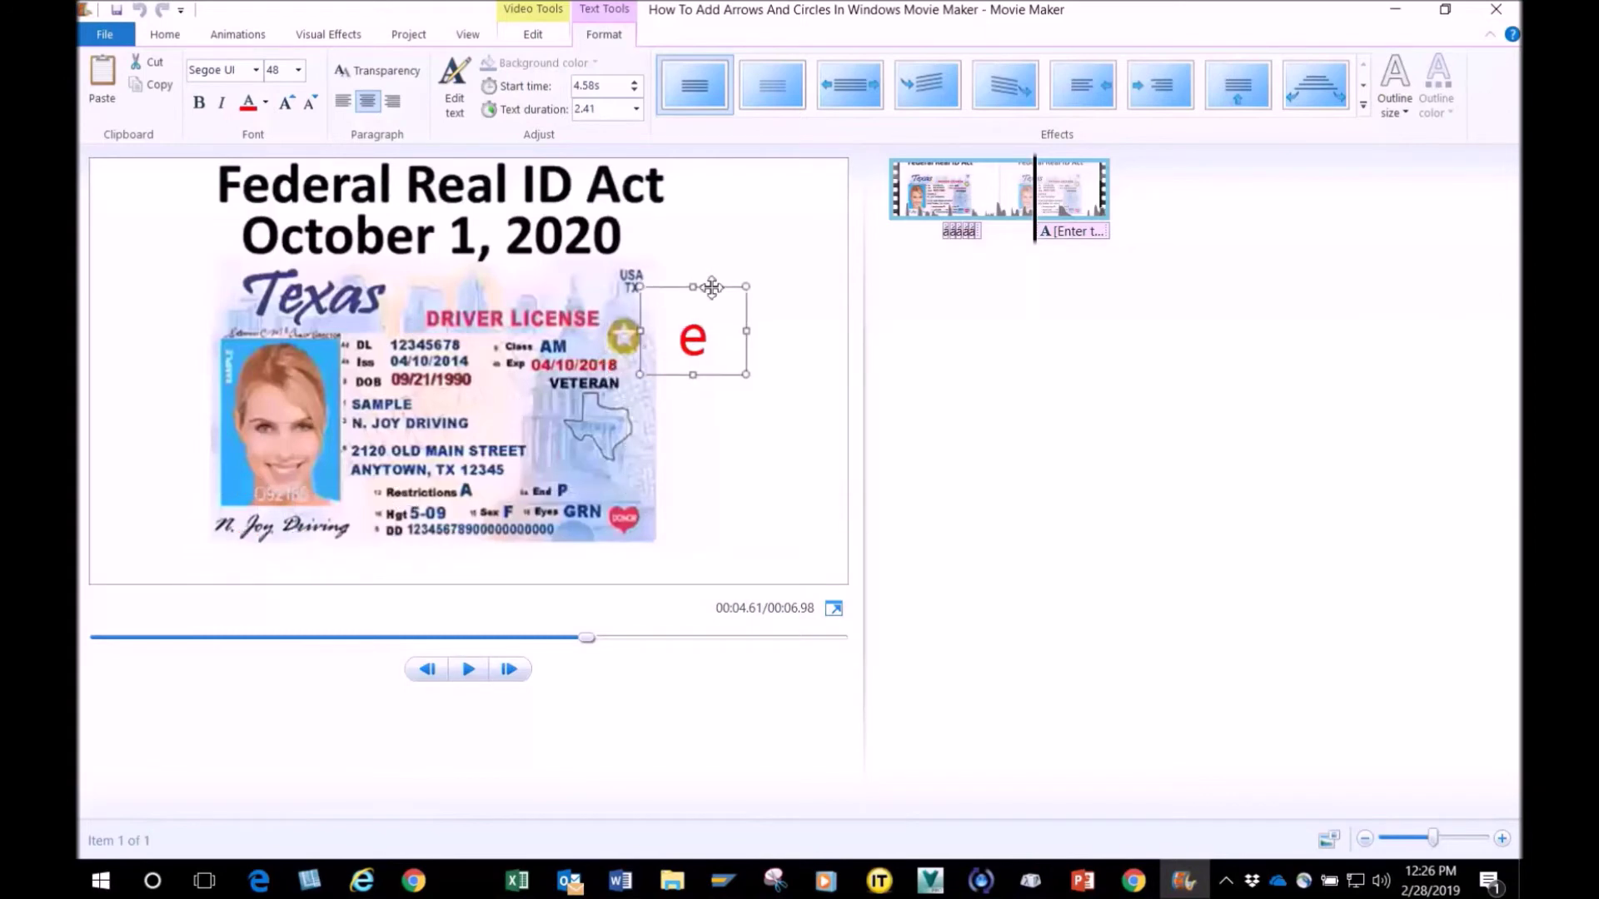
left_click(255, 70)
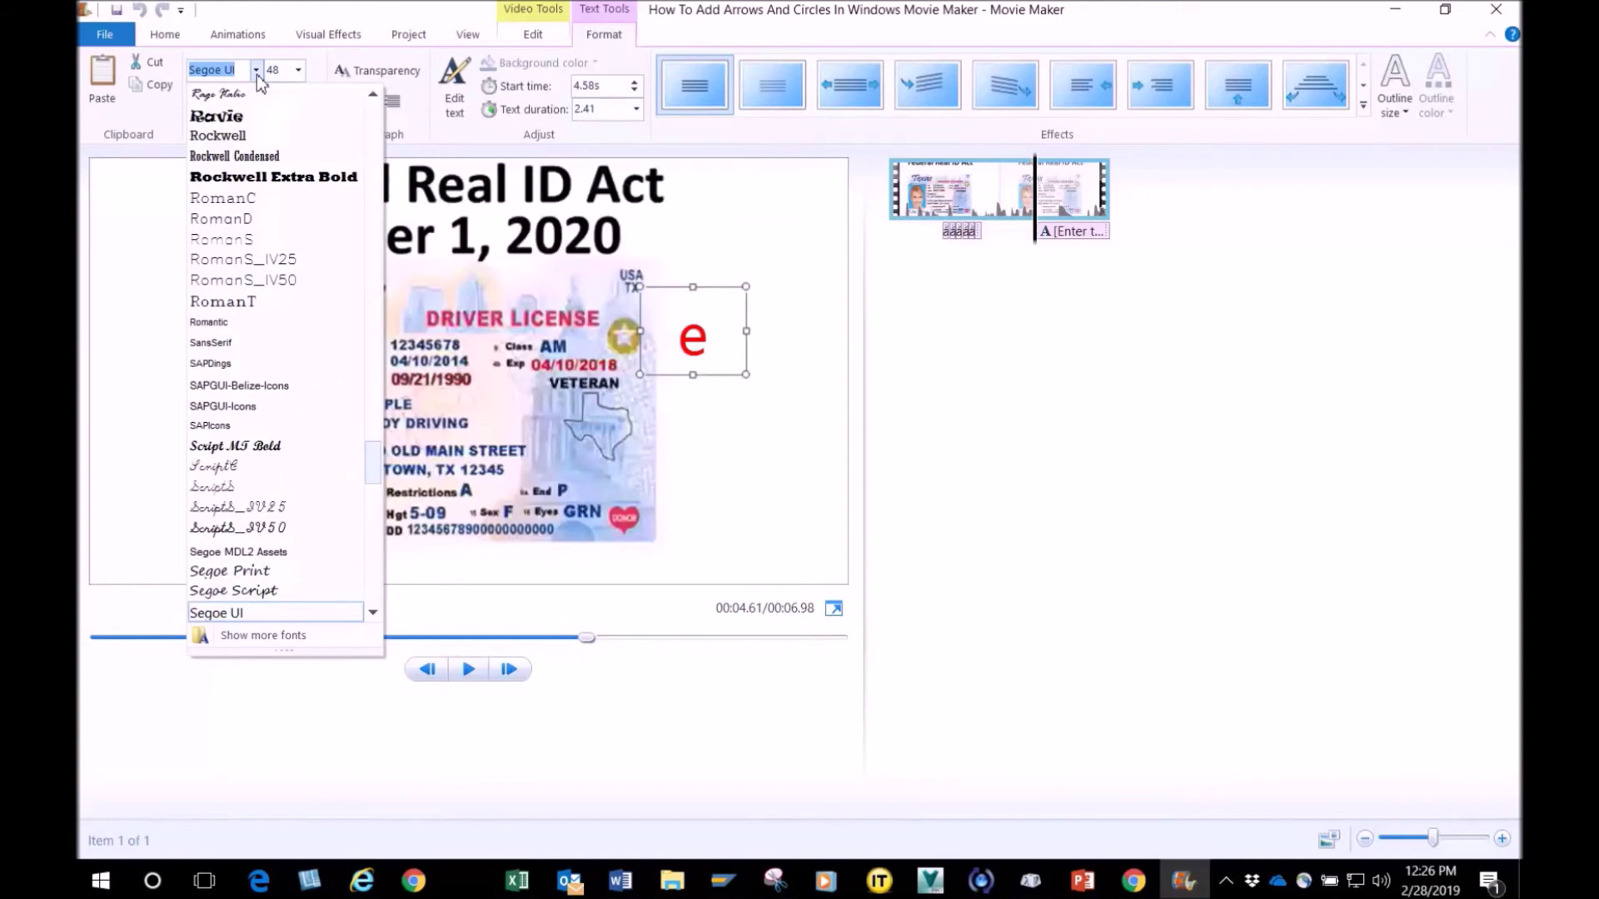
type("adEref")
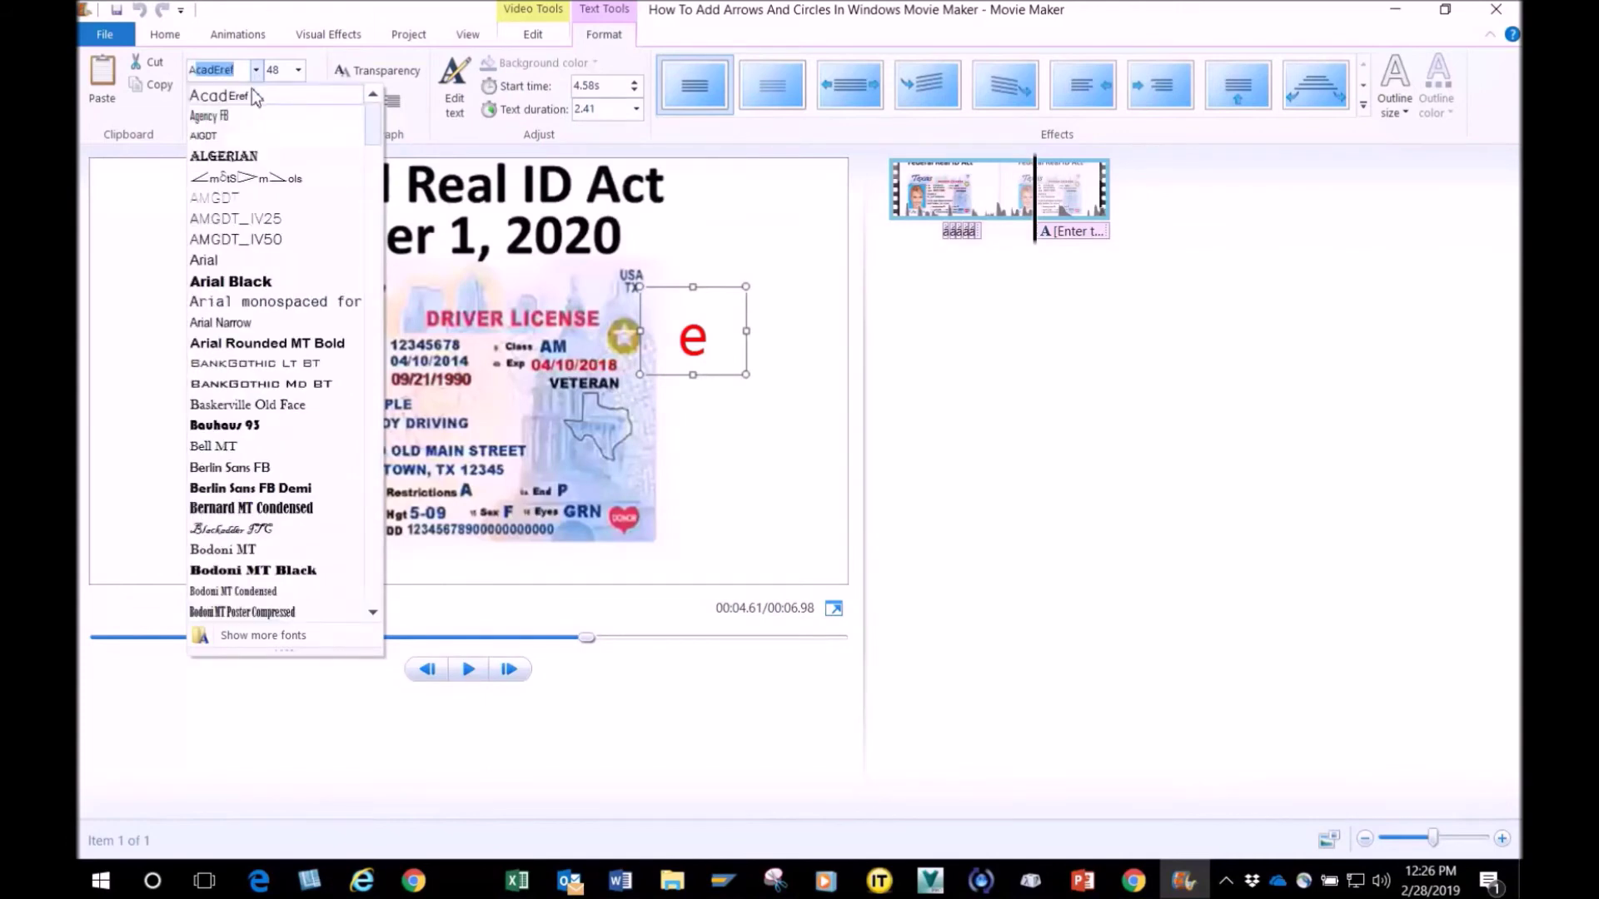
left_click(215, 135)
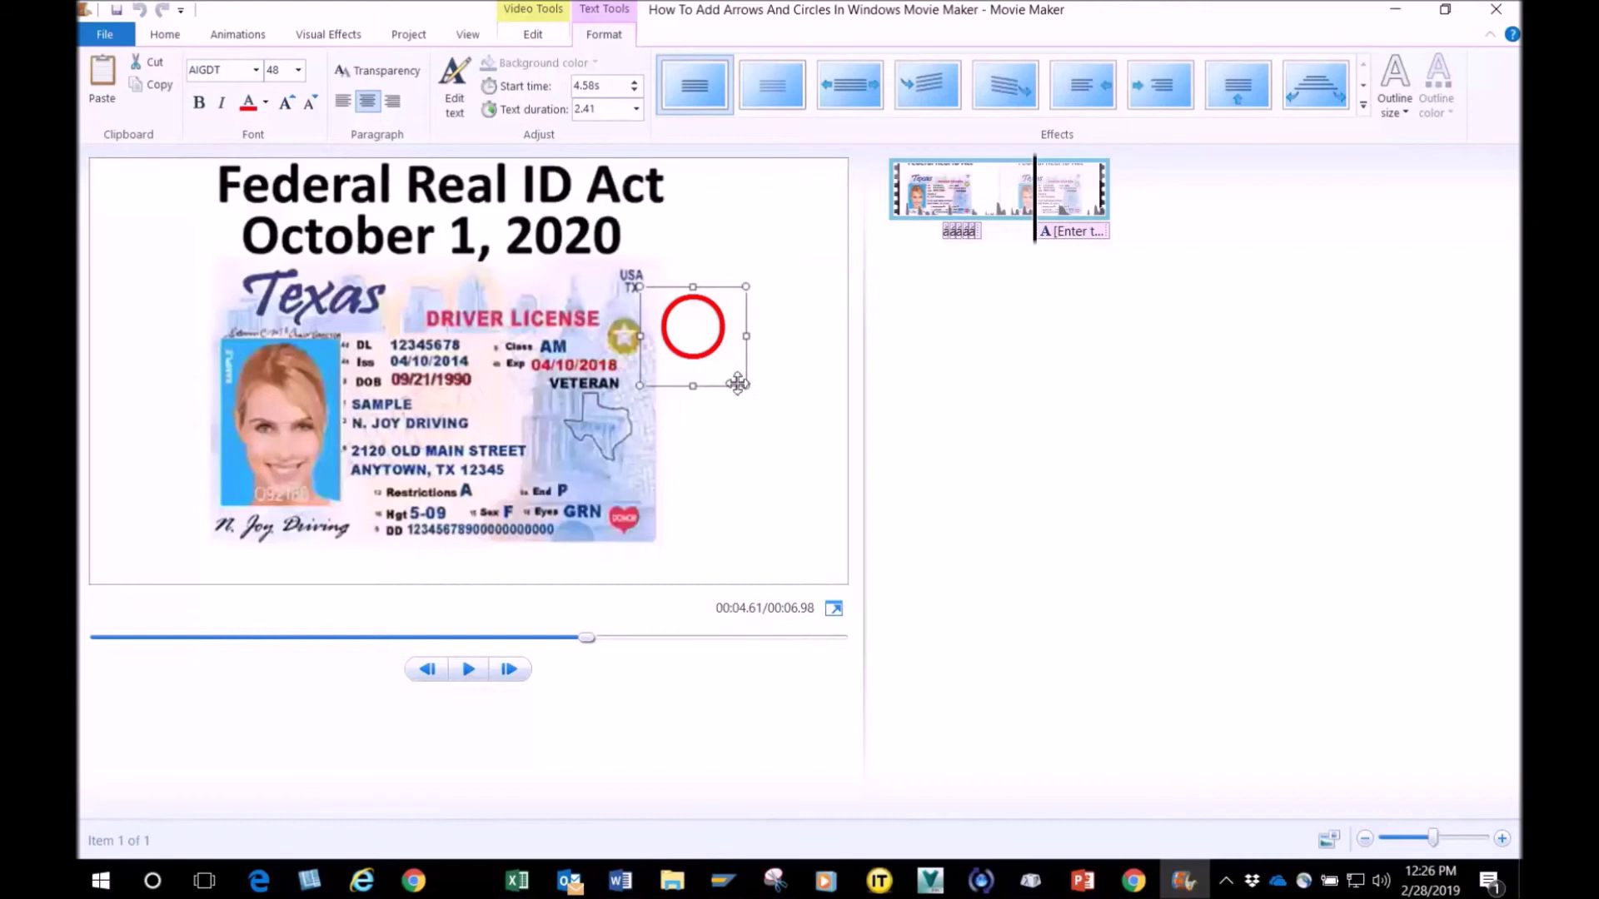
left_click_drag(725, 386, 656, 400)
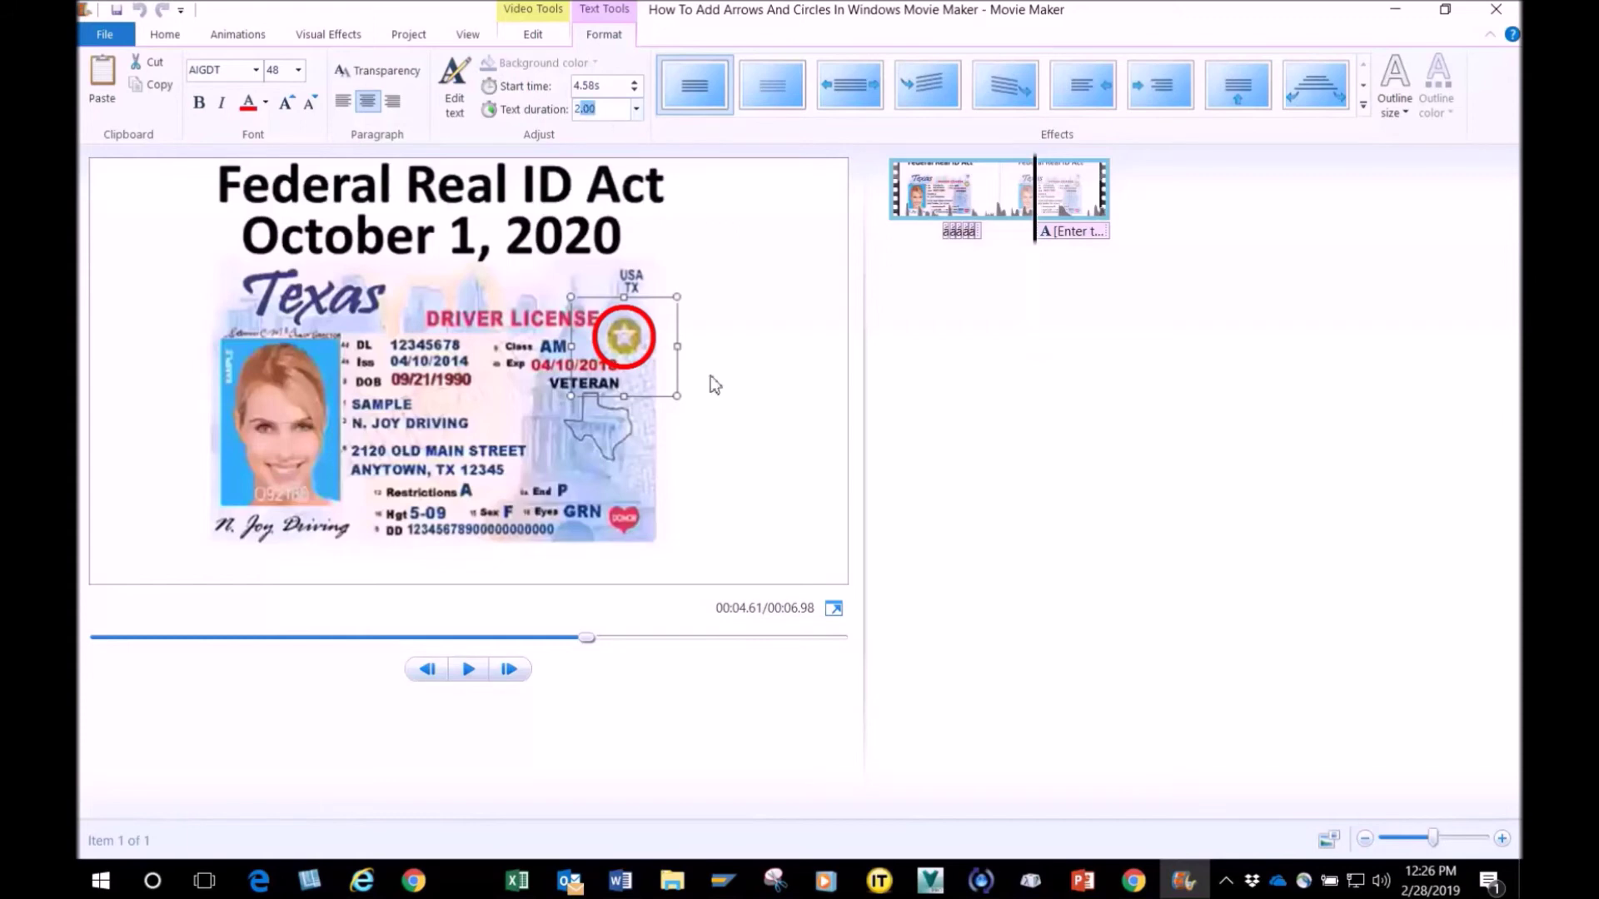
left_click(471, 667)
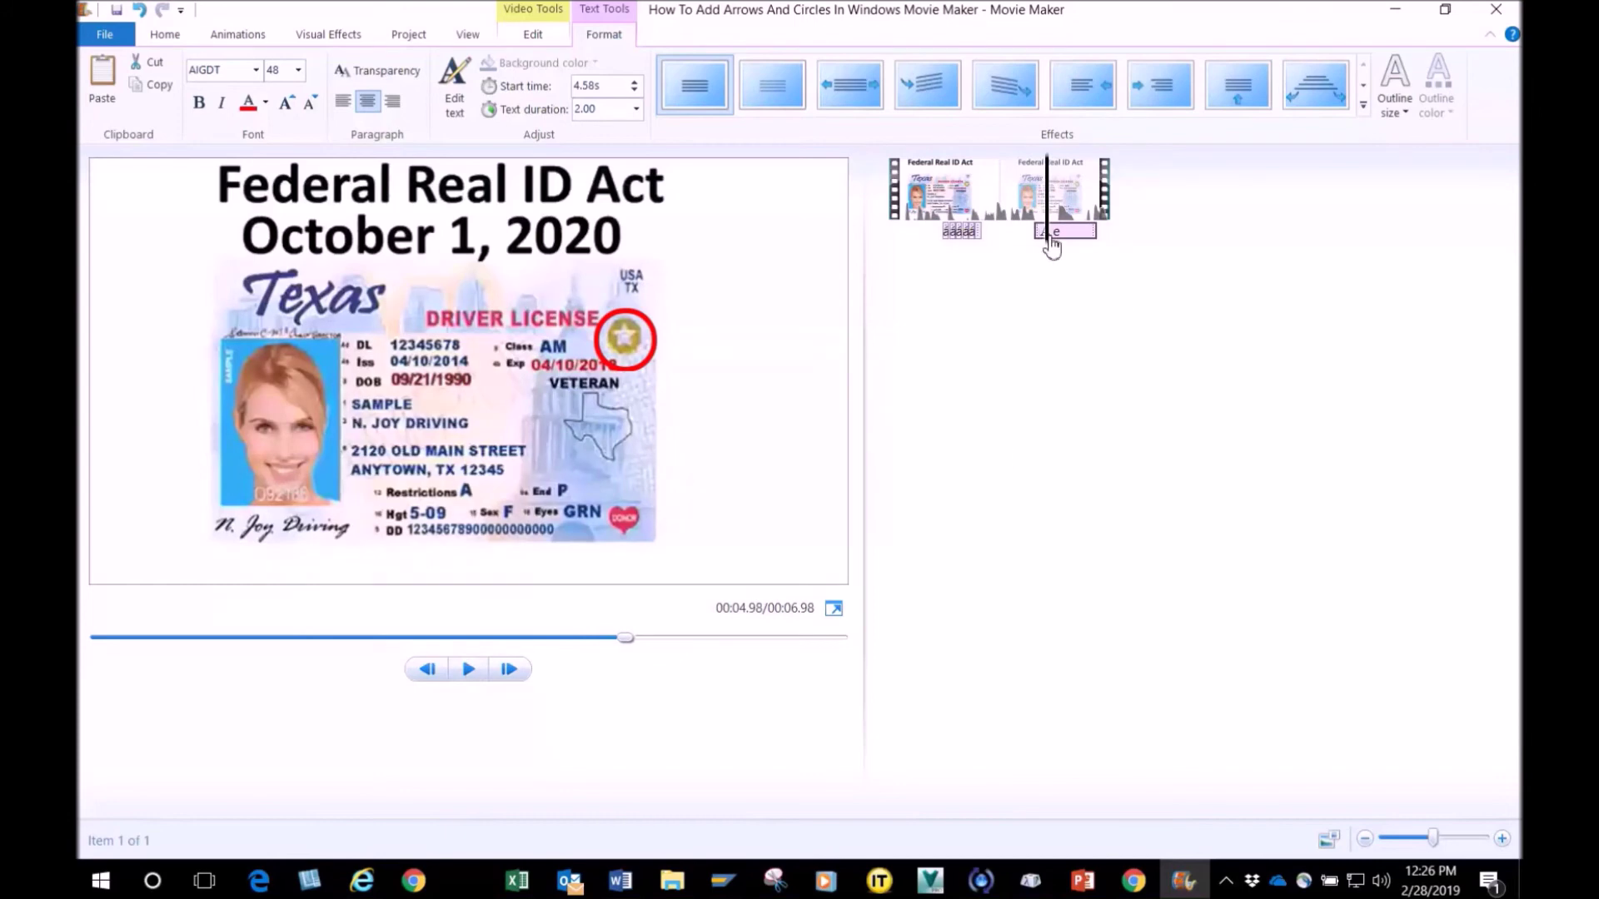
left_click_drag(1045, 241, 938, 237)
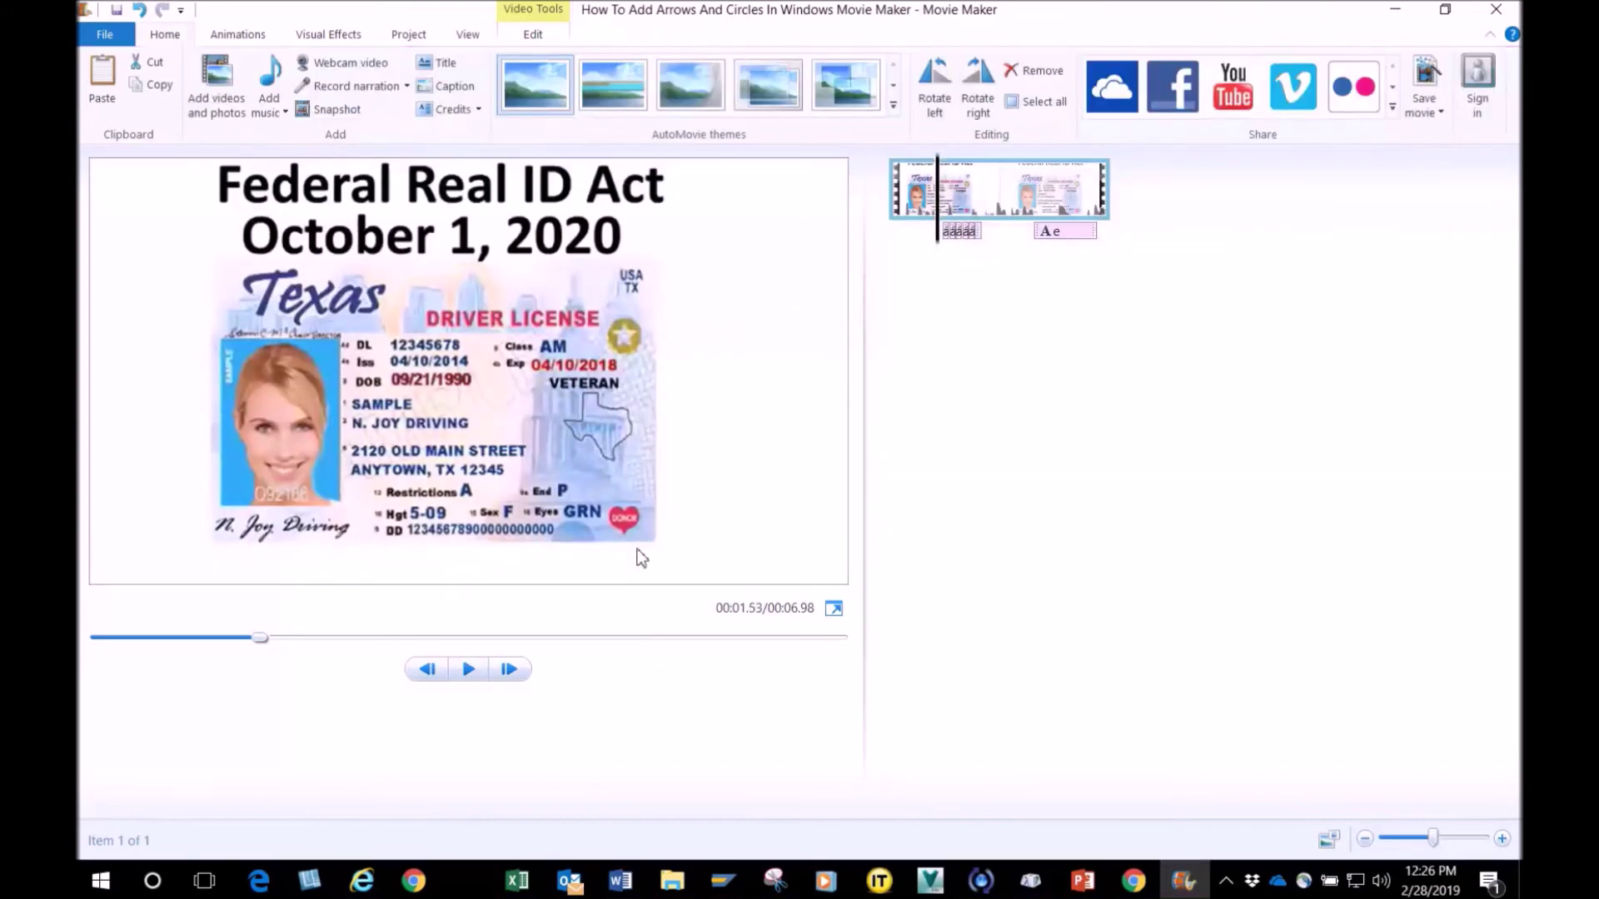
left_click(469, 671)
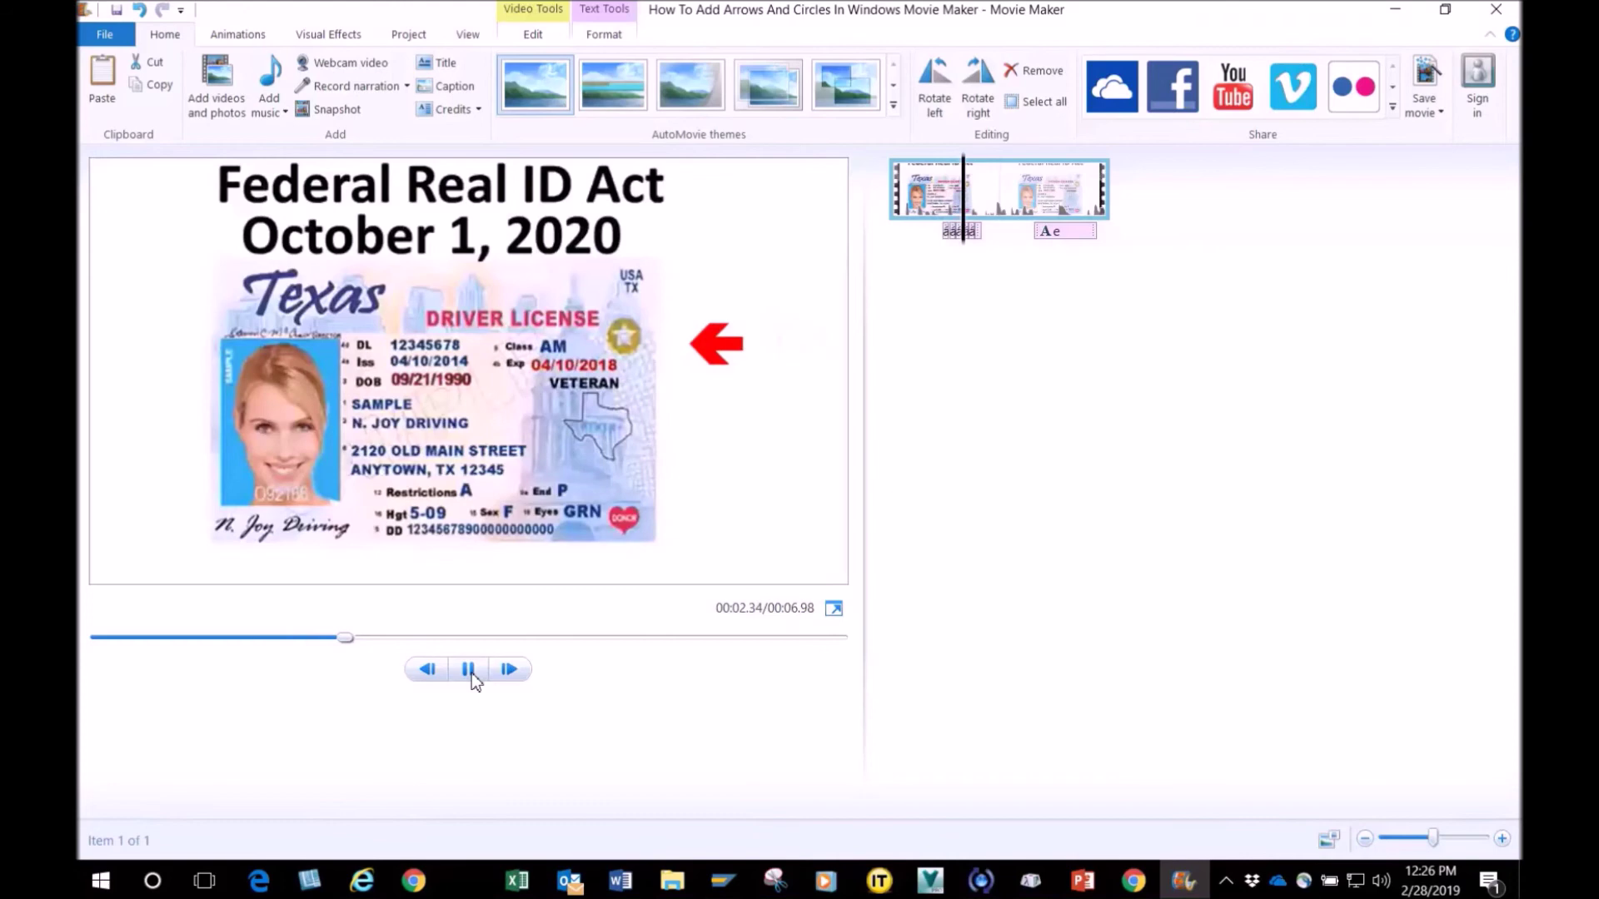